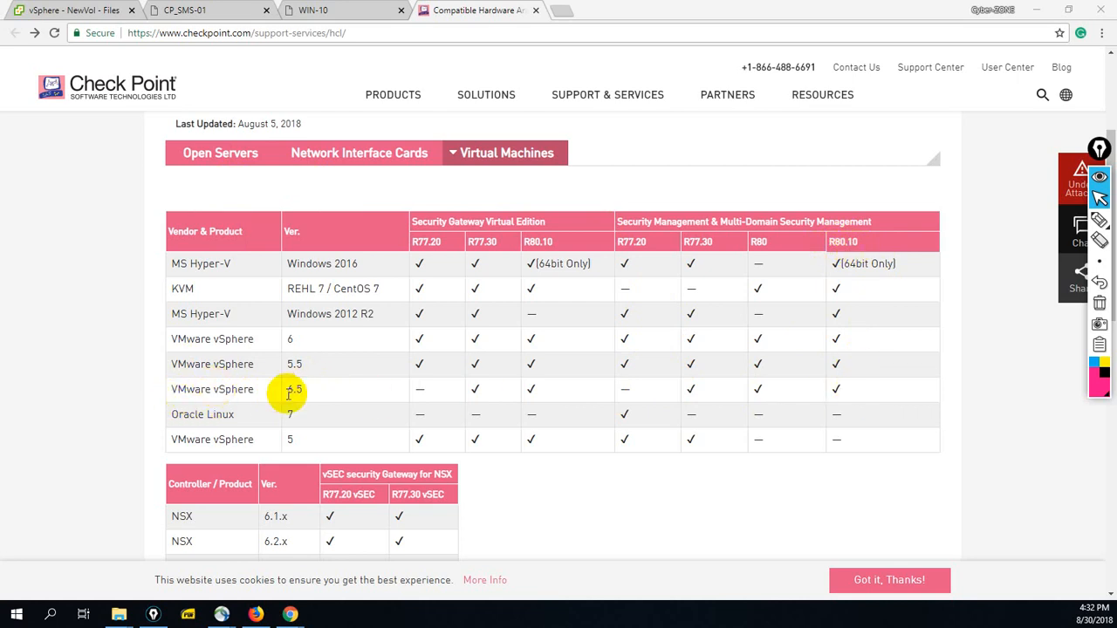
# Confirm vSphere 6.5 supports R80.10 Security Management in the HCL table, then return to the NewVol datastore.
pyautogui.moveTo(286, 391); pyautogui.dragTo(312, 394)
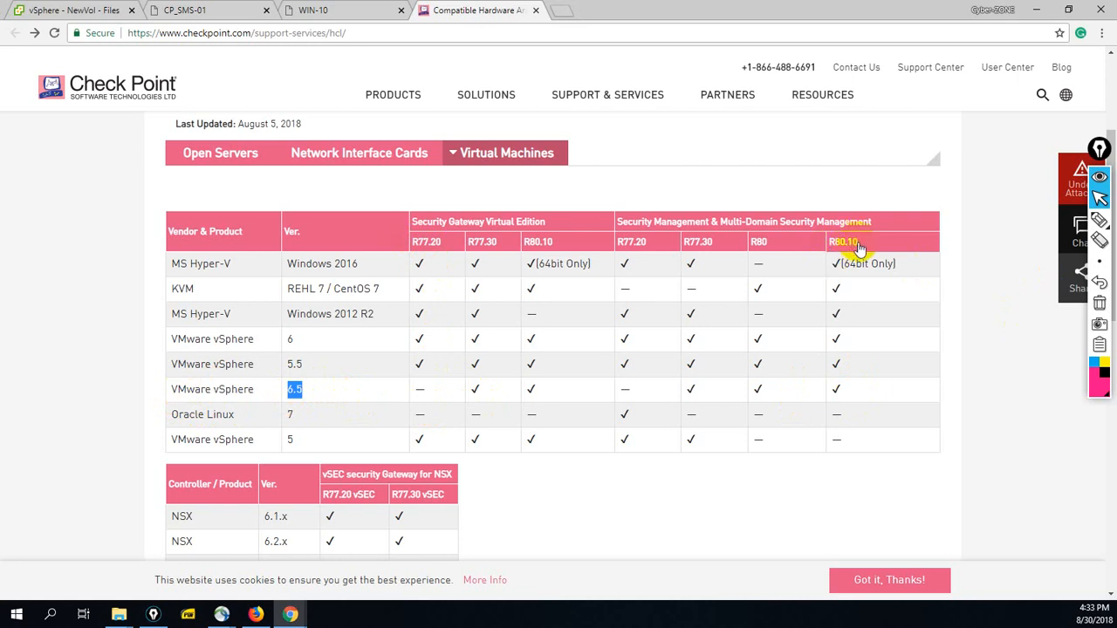
pyautogui.click(840, 388)
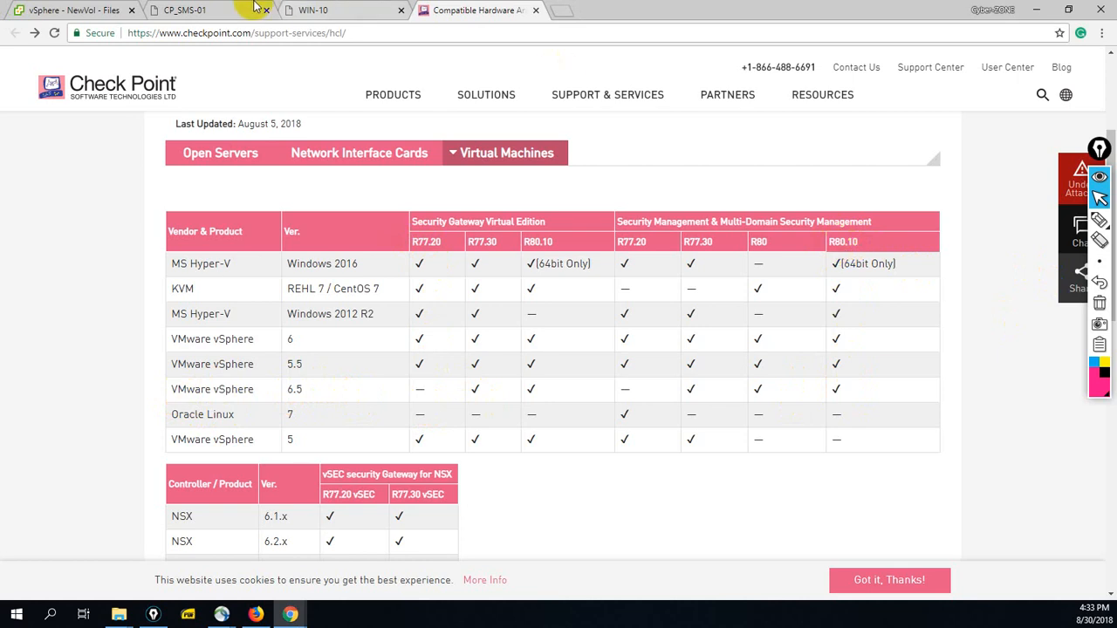
pyautogui.click(82, 9)
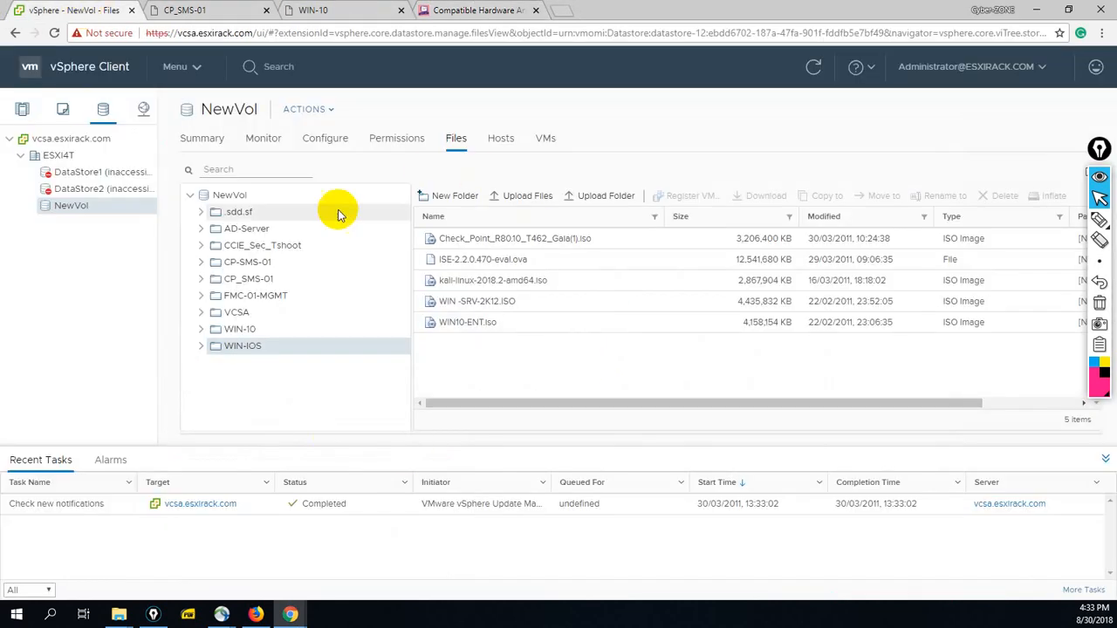
# Note the Check_Point_R80.10 Gaia ISO on NewVol and select host esxi4t.esxirack.com.
pyautogui.click(536, 238)
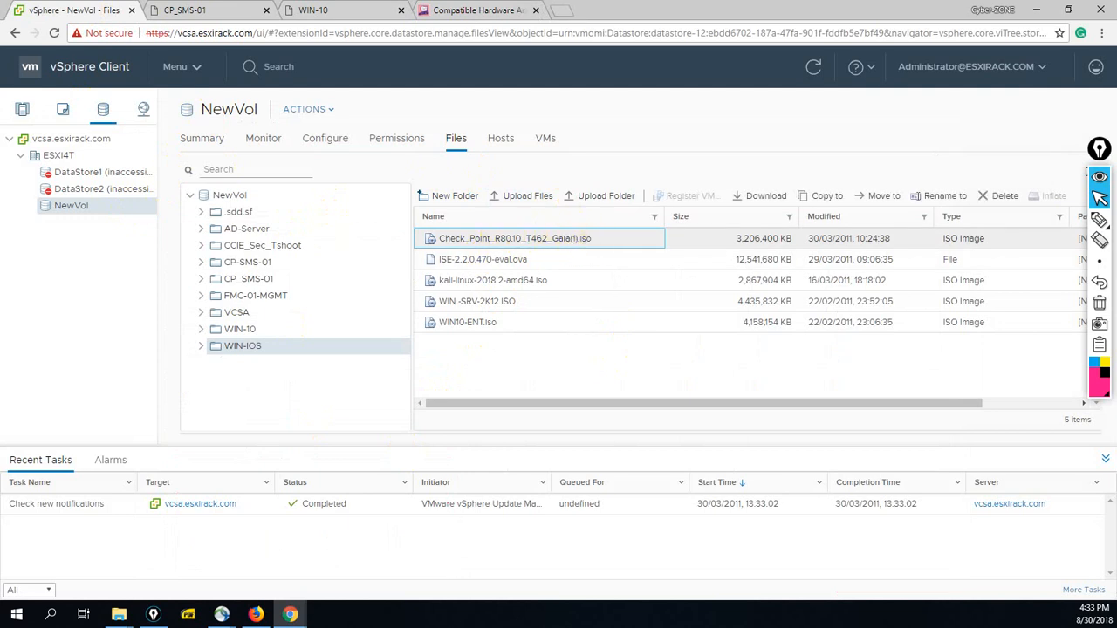
pyautogui.click(22, 109)
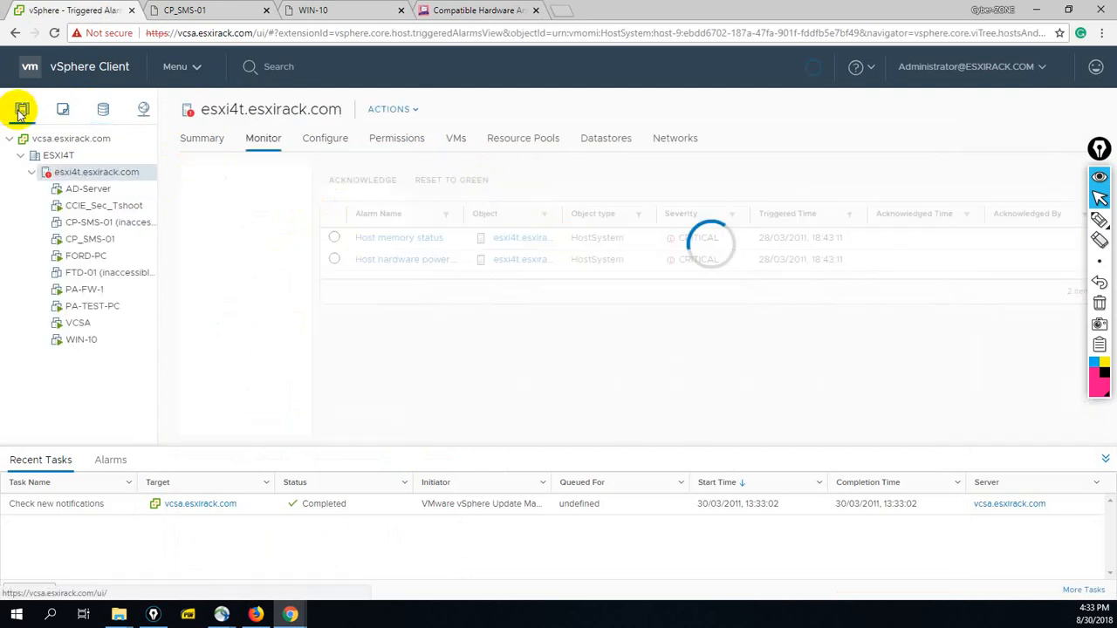
# Create a new virtual machine named SMS-R80.10 on esxi4t and proceed to storage selection.
pyautogui.rightClick(86, 174)
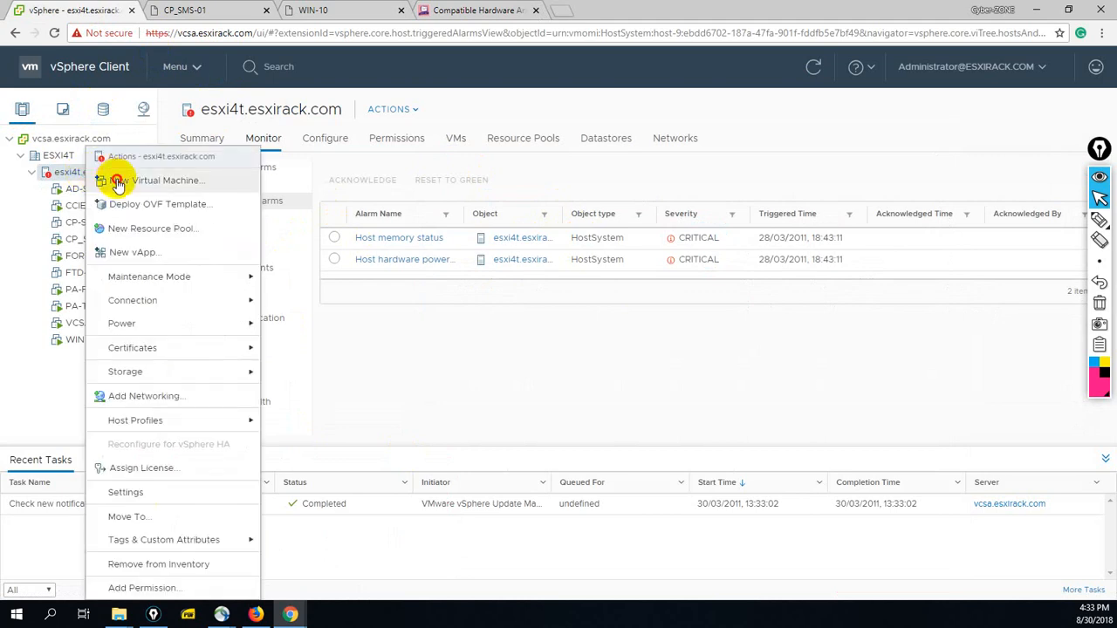
pyautogui.click(118, 181)
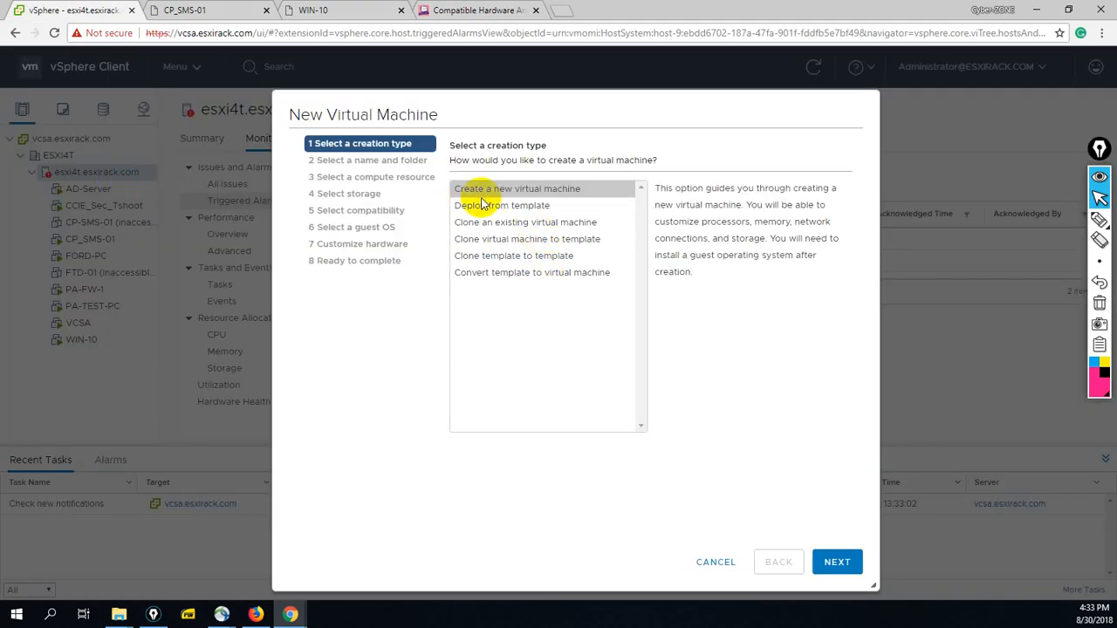
pyautogui.click(837, 561)
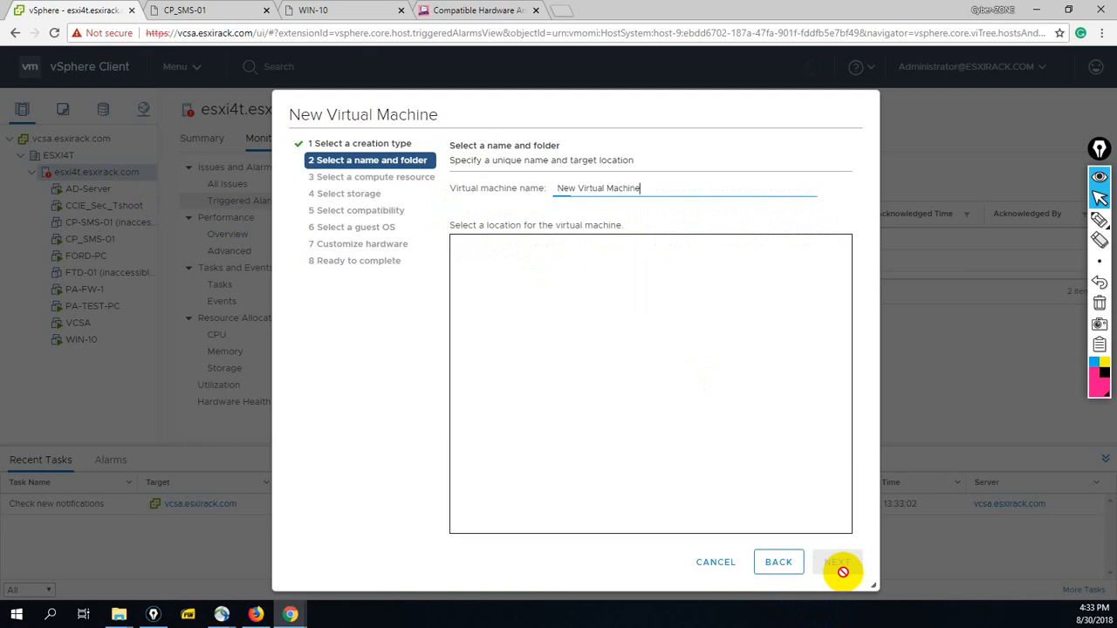
pyautogui.tripleClick(632, 188)
pyautogui.press('BackSpace')
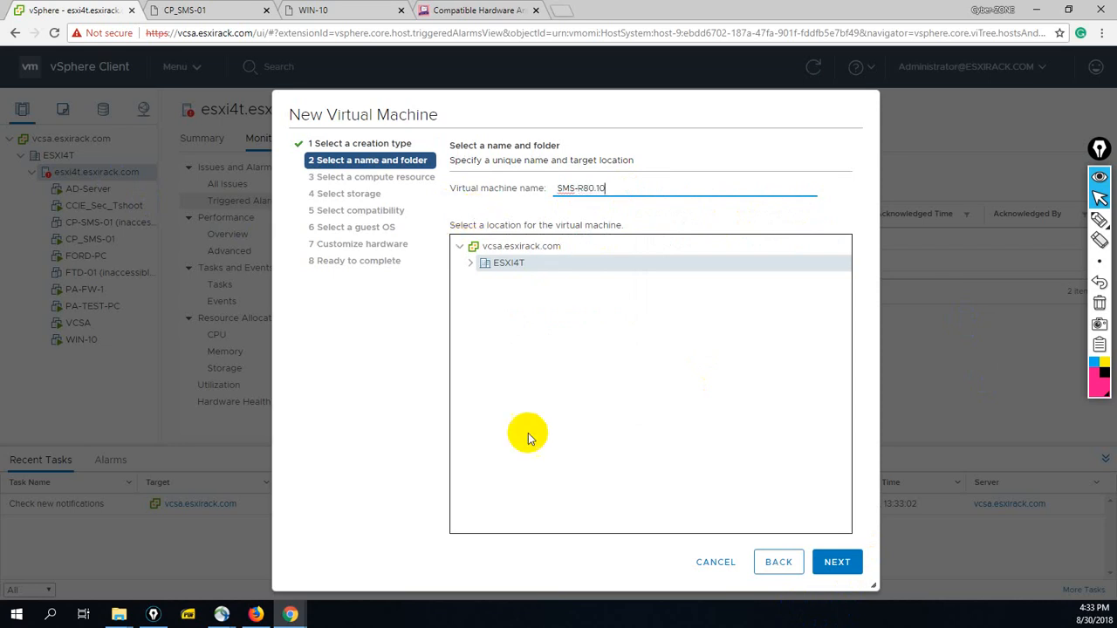
pyautogui.click(837, 562)
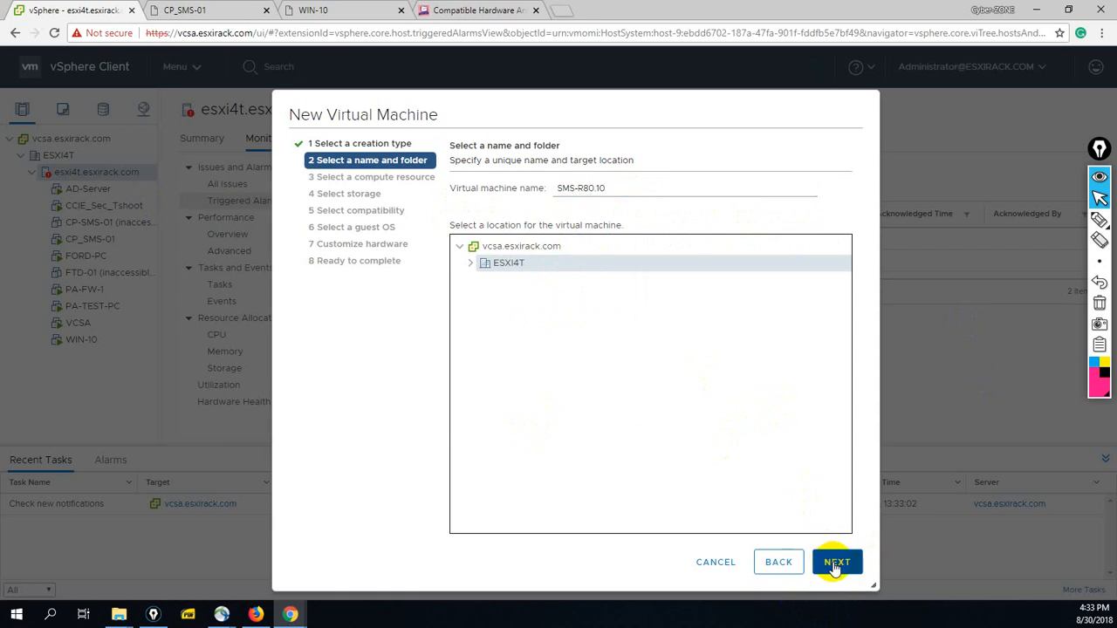
pyautogui.click(837, 564)
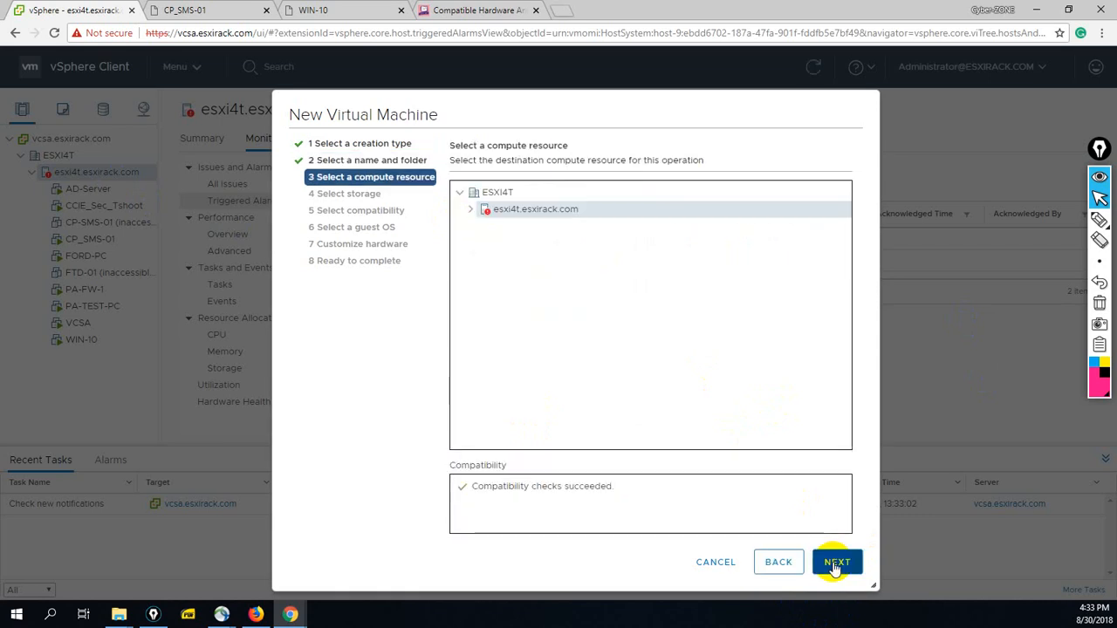
pyautogui.click(832, 561)
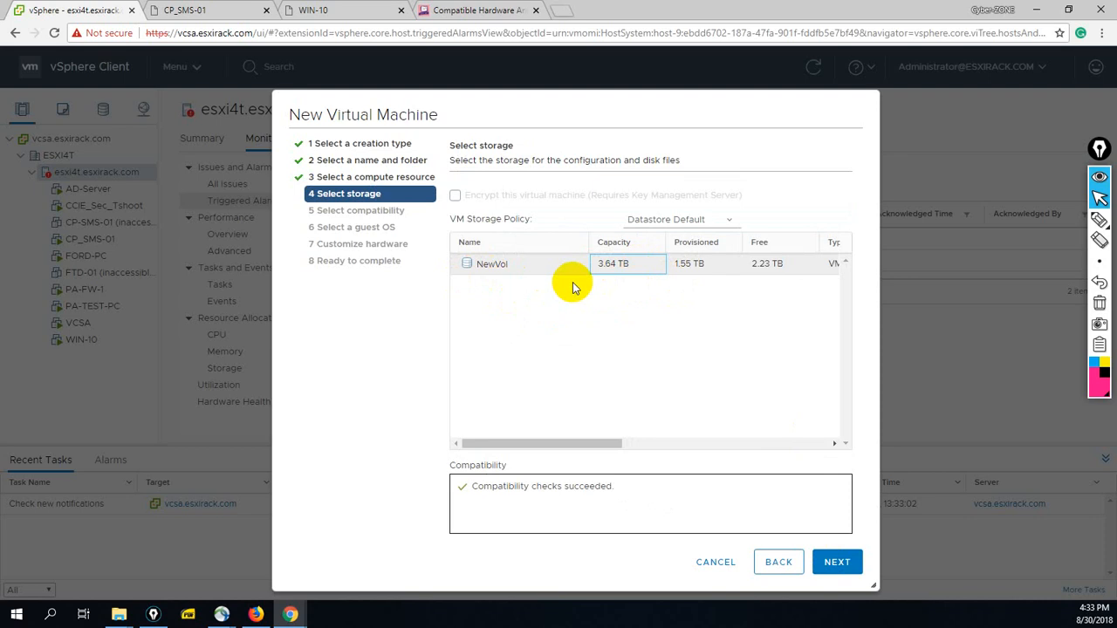
# Accept NewVol storage and keep ESXi 6.5 and later compatibility after checking Check Point's HCL.
pyautogui.click(836, 562)
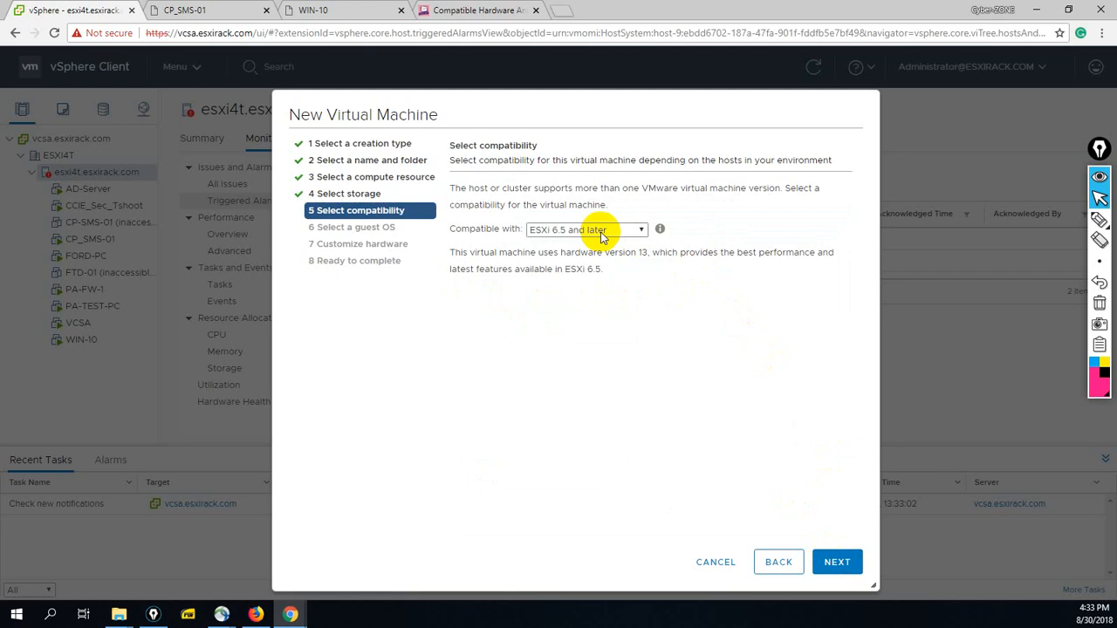
pyautogui.click(600, 232)
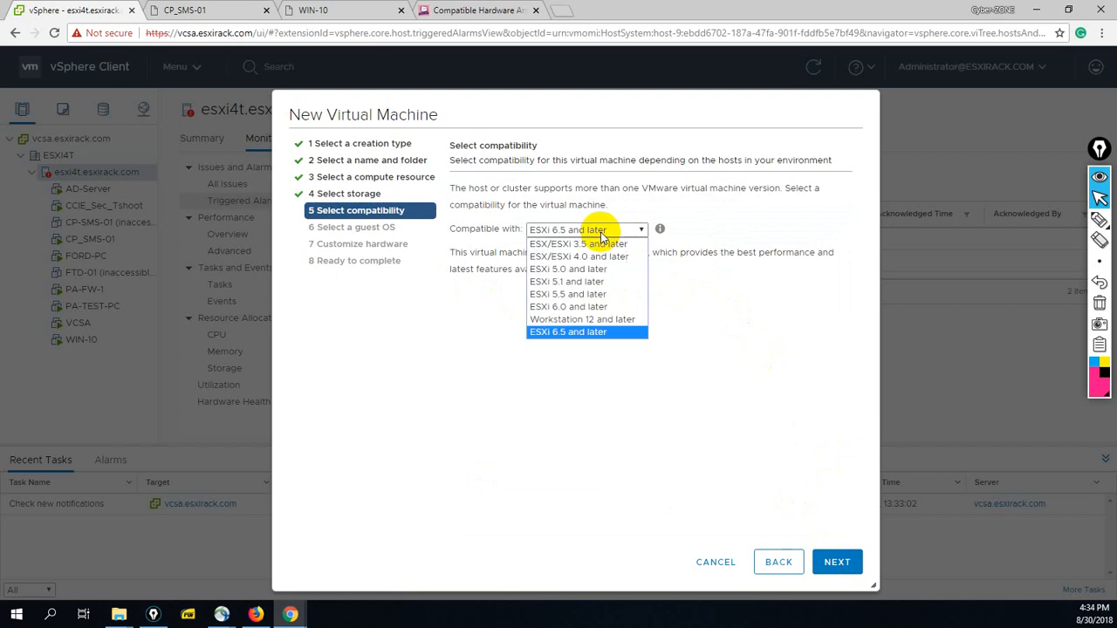
pyautogui.click(510, 11)
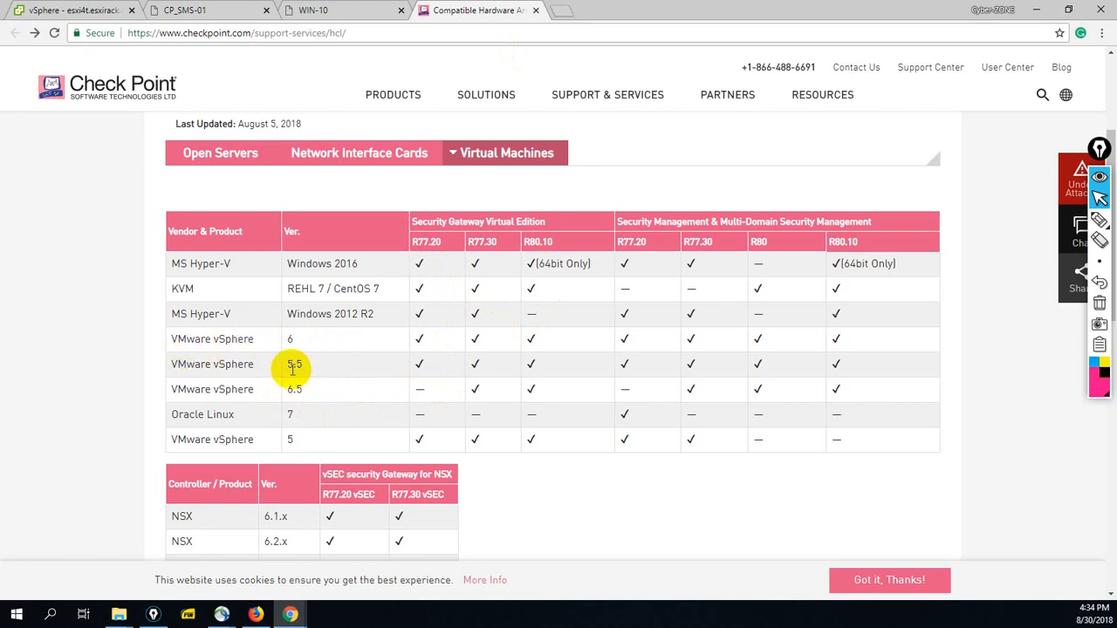
pyautogui.click(78, 9)
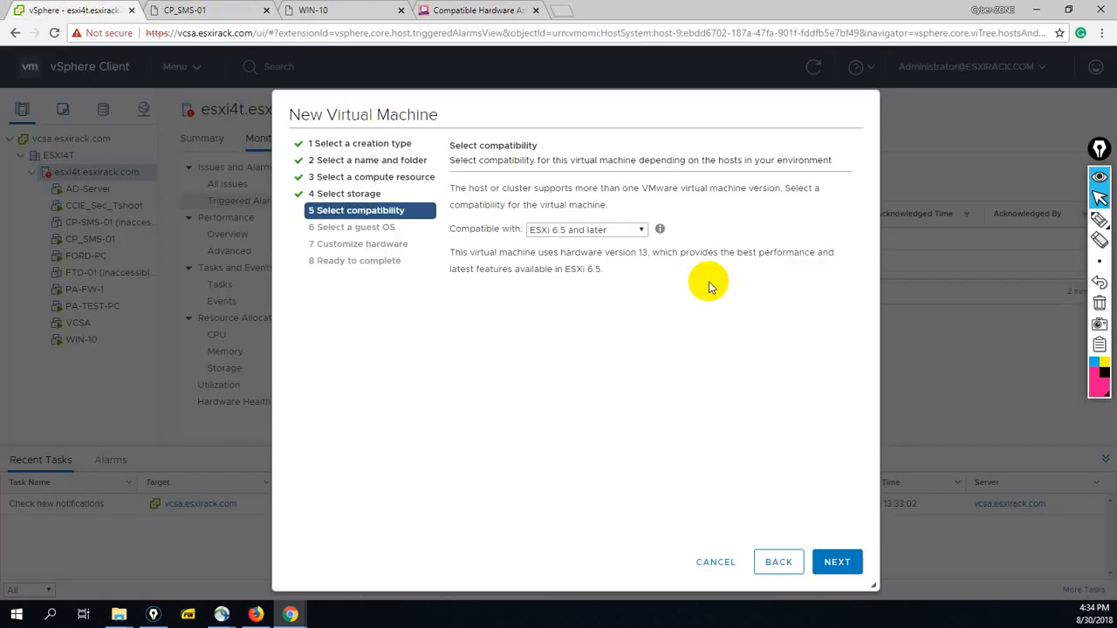
pyautogui.click(637, 229)
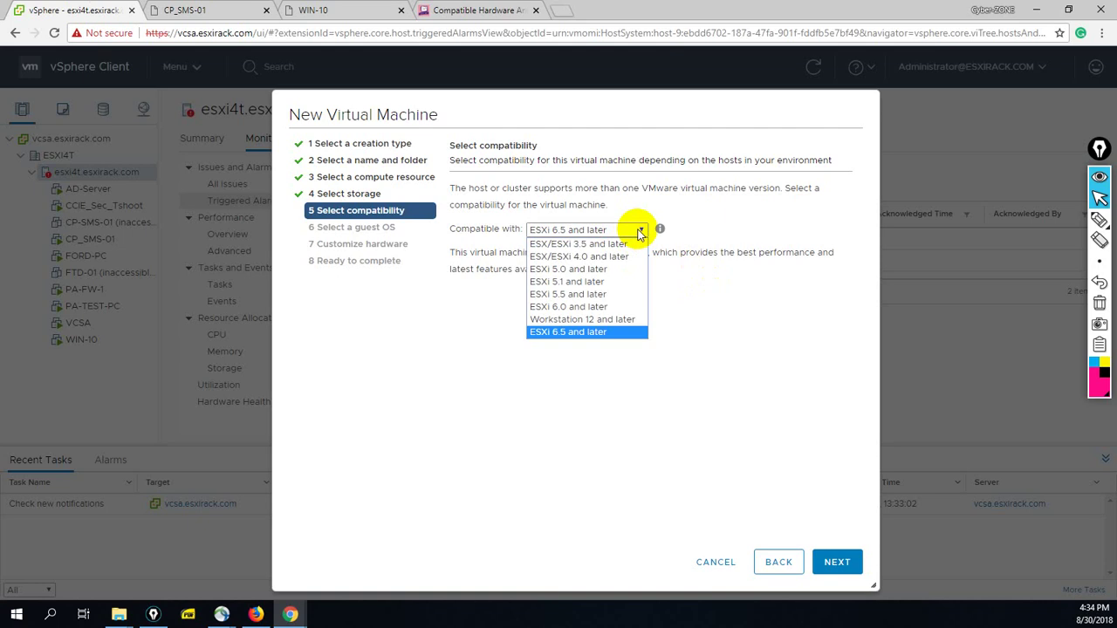
pyautogui.click(598, 333)
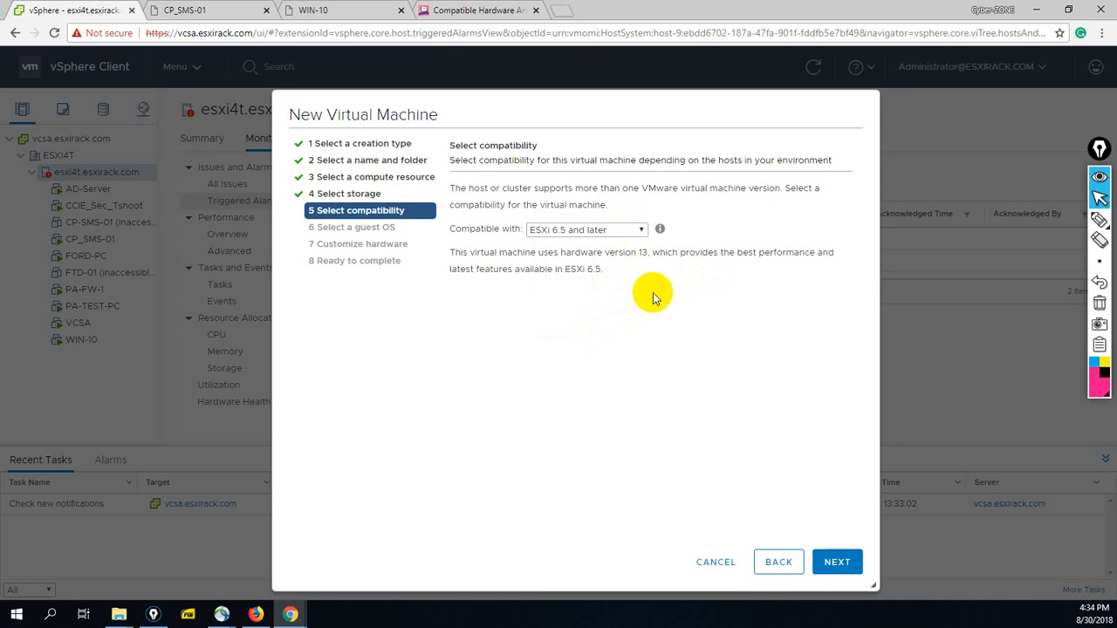
# Set the guest OS to Linux, Red Hat Enterprise Linux 5 (64-bit).
pyautogui.click(837, 562)
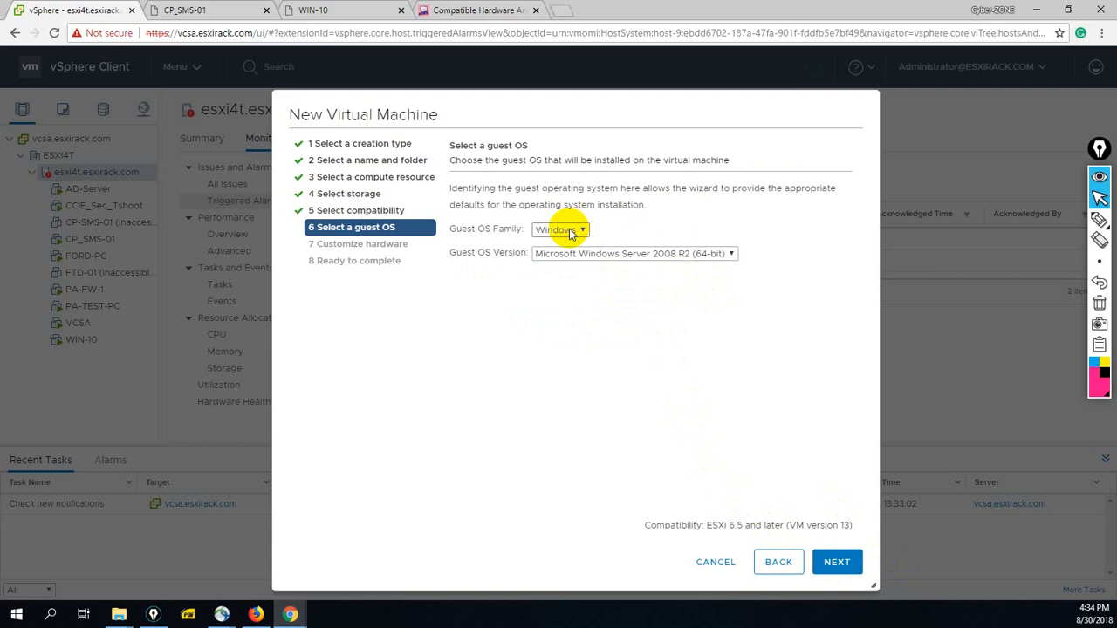
pyautogui.click(559, 230)
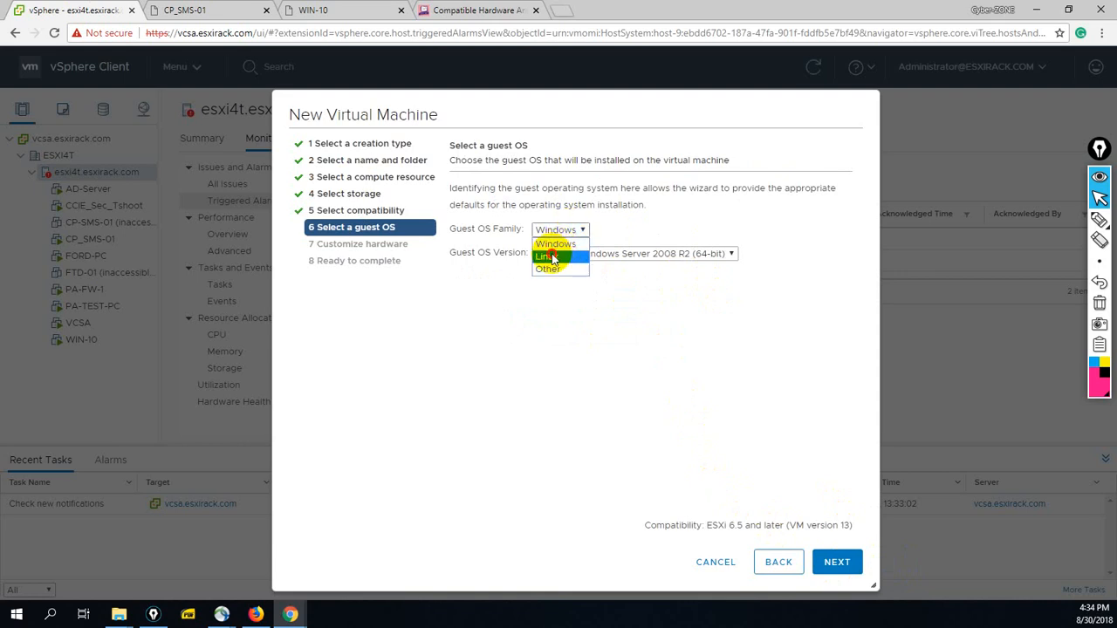
pyautogui.click(552, 258)
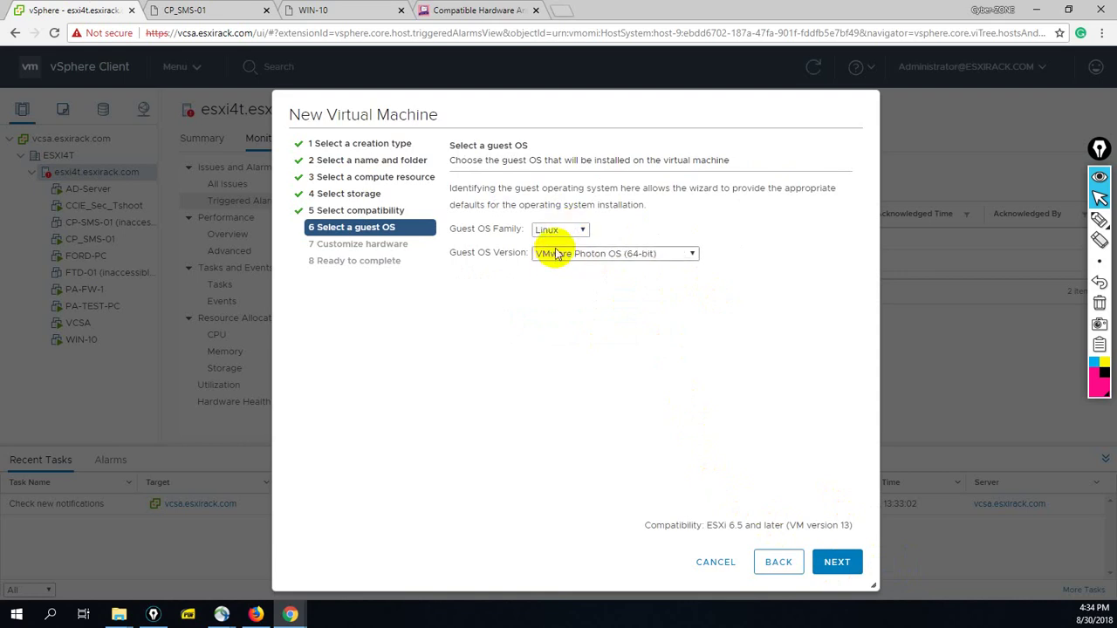
pyautogui.click(688, 254)
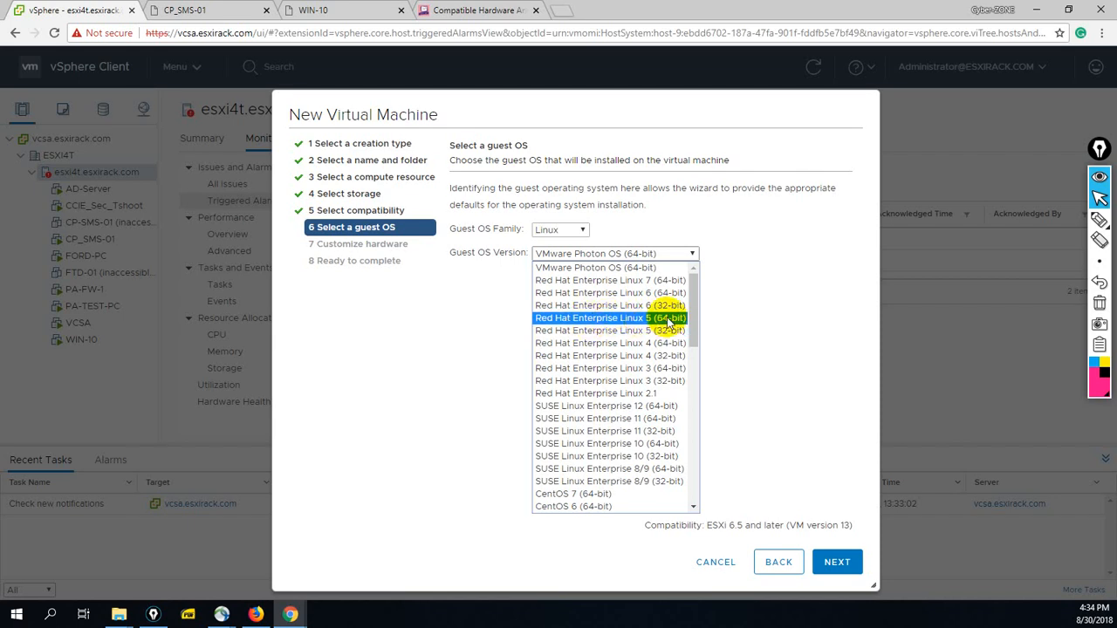
pyautogui.click(668, 319)
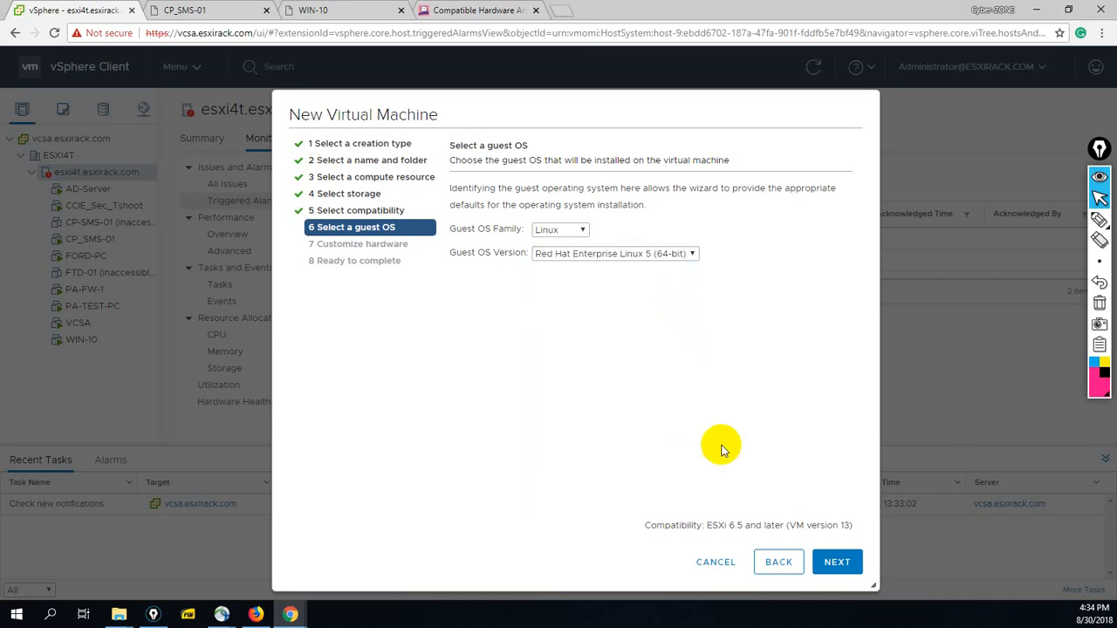
# In Customize hardware, set 2 CPUs, 8 GB memory and a 50 GB hard disk.
pyautogui.click(837, 562)
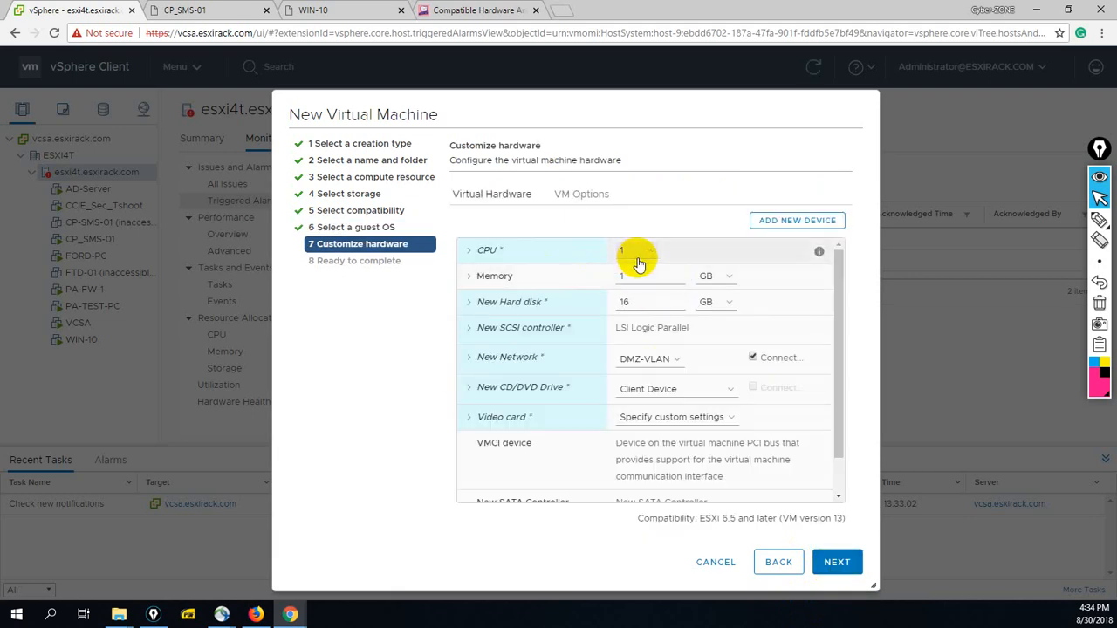
pyautogui.click(643, 250)
pyautogui.click(635, 278)
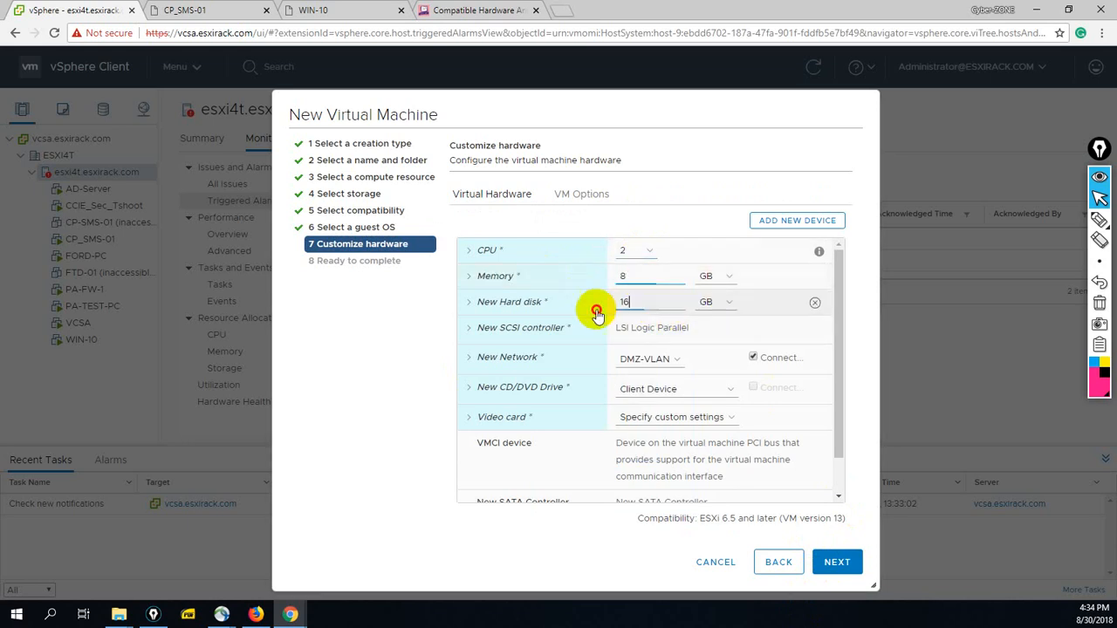
pyautogui.doubleClick(646, 302)
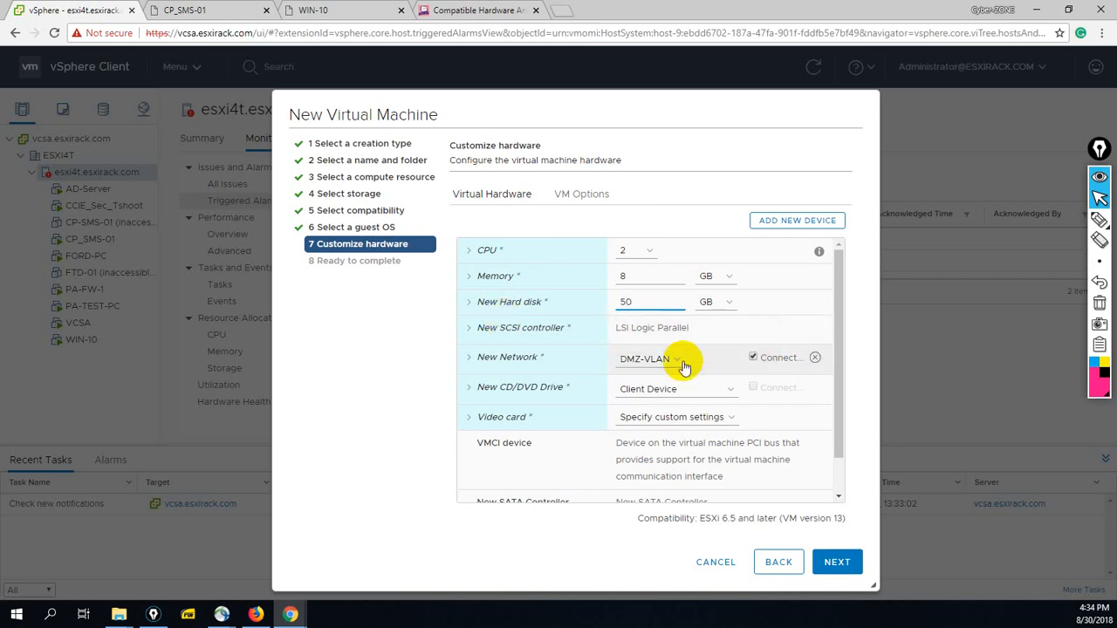
# Assign the RDP-VLAN network to the new virtual machine's adapter.
pyautogui.moveTo(630, 361)
pyautogui.click(672, 360)
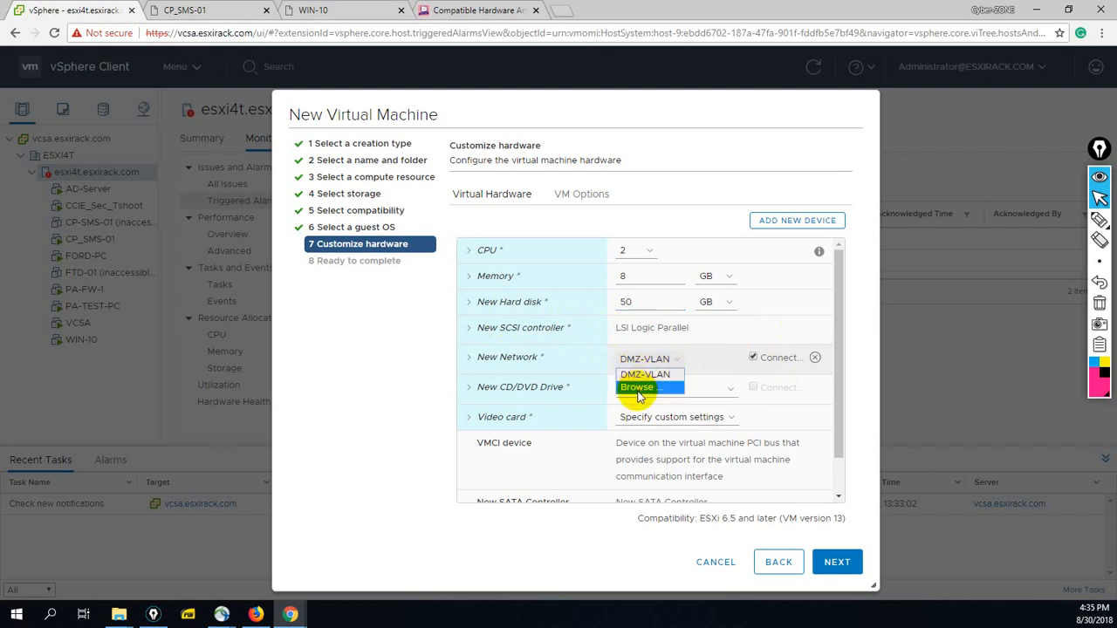
pyautogui.click(637, 387)
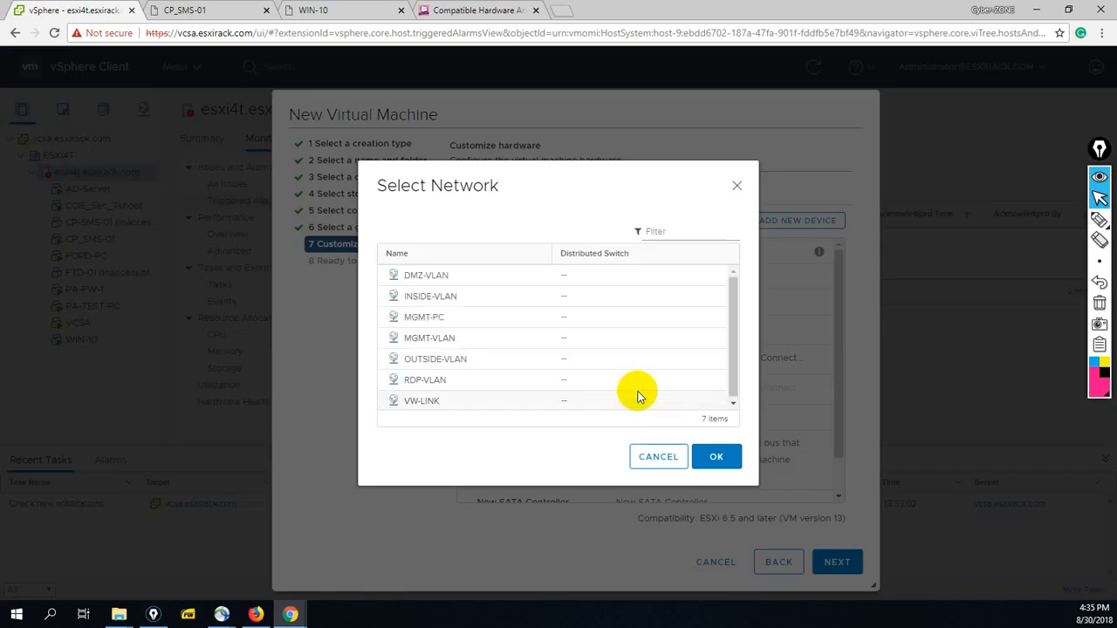
pyautogui.click(428, 383)
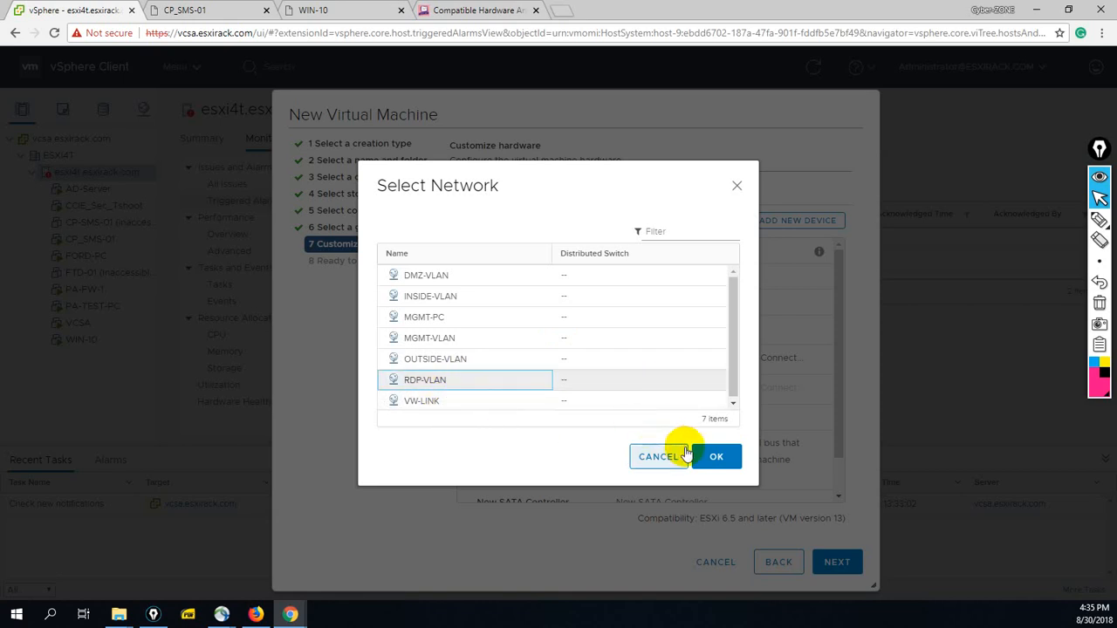
pyautogui.click(711, 456)
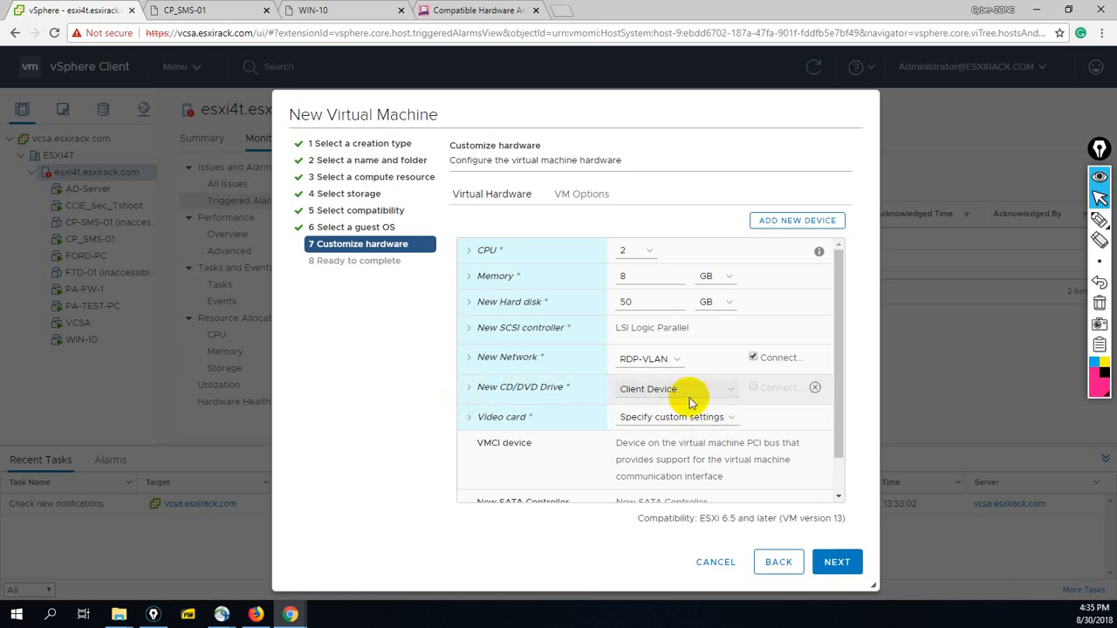
pyautogui.moveTo(751, 388)
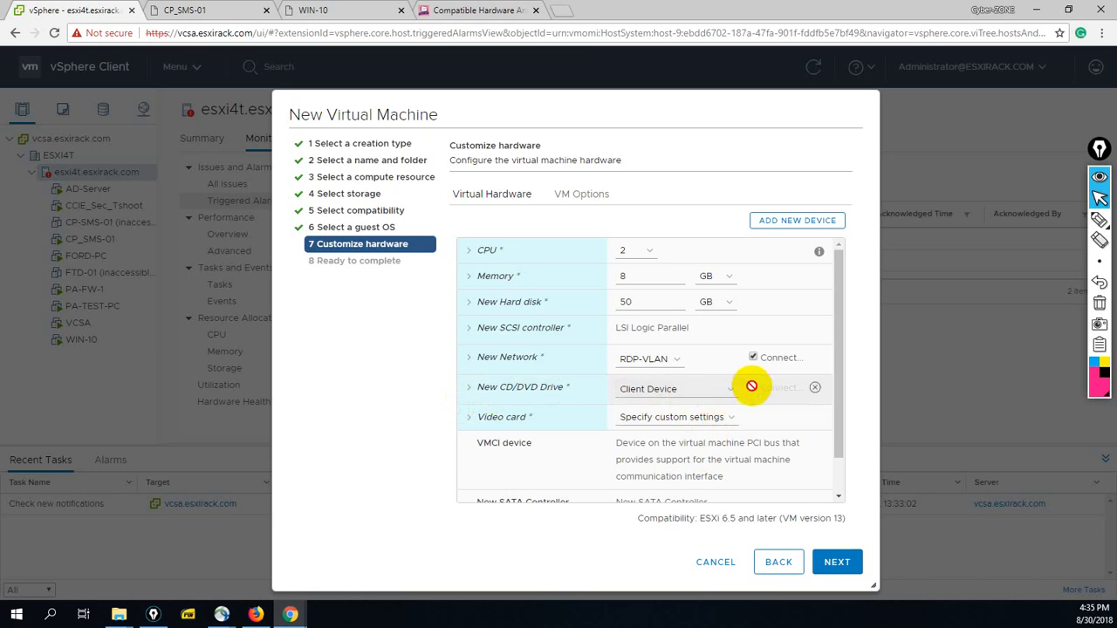
# Mount the Check Point R80.10 Gaia ISO from NewVol > WIN-IOS in the CD/DVD drive, connected at power on.
pyautogui.click(728, 390)
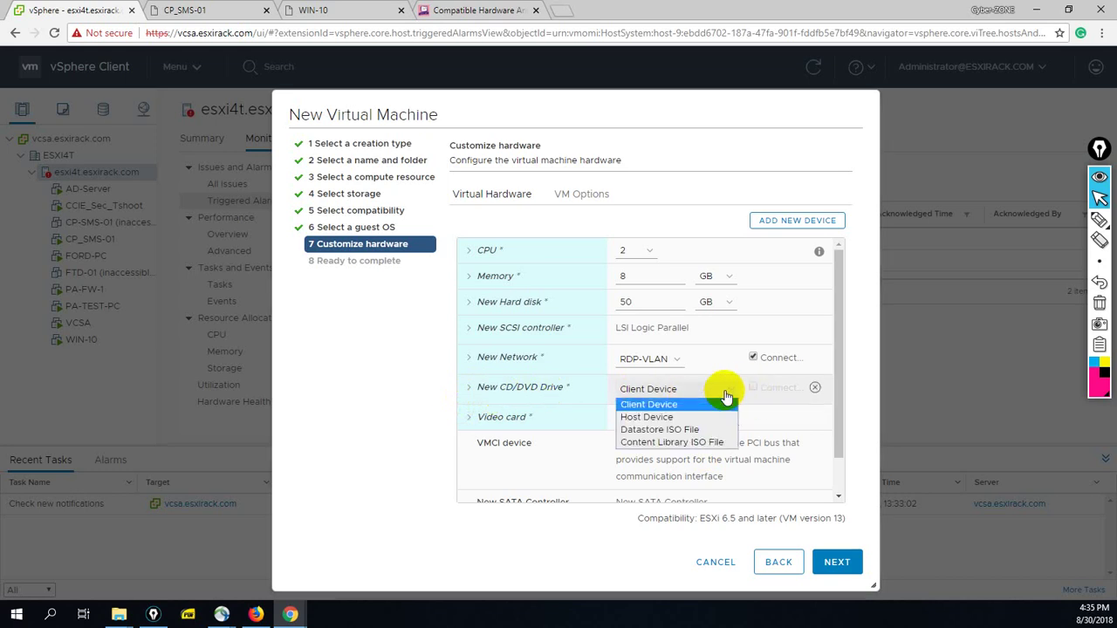
pyautogui.click(670, 430)
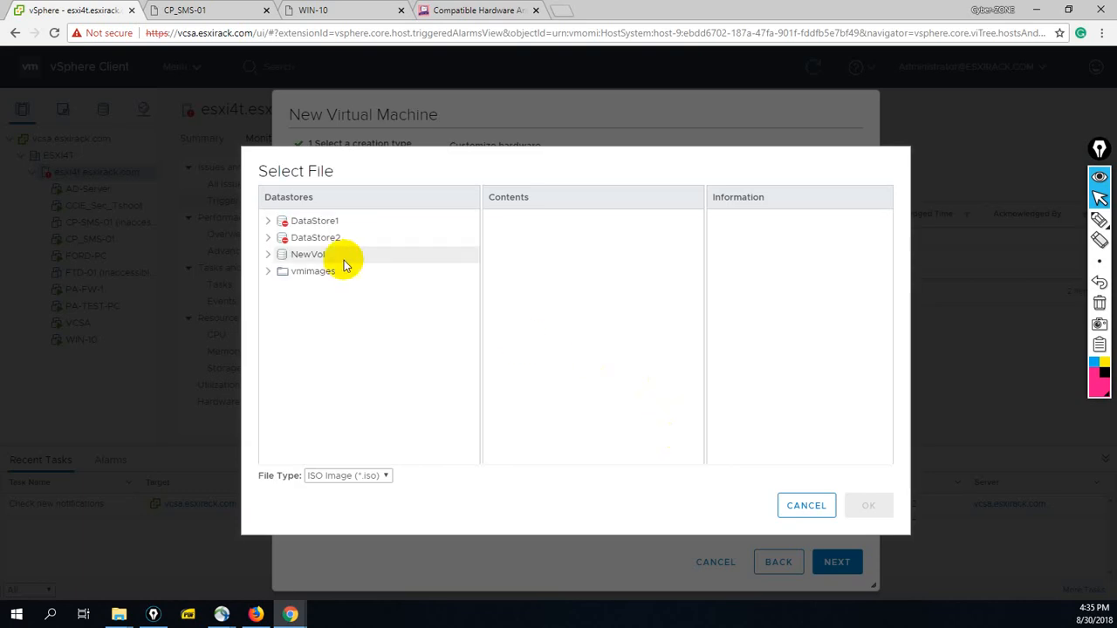
pyautogui.click(311, 271)
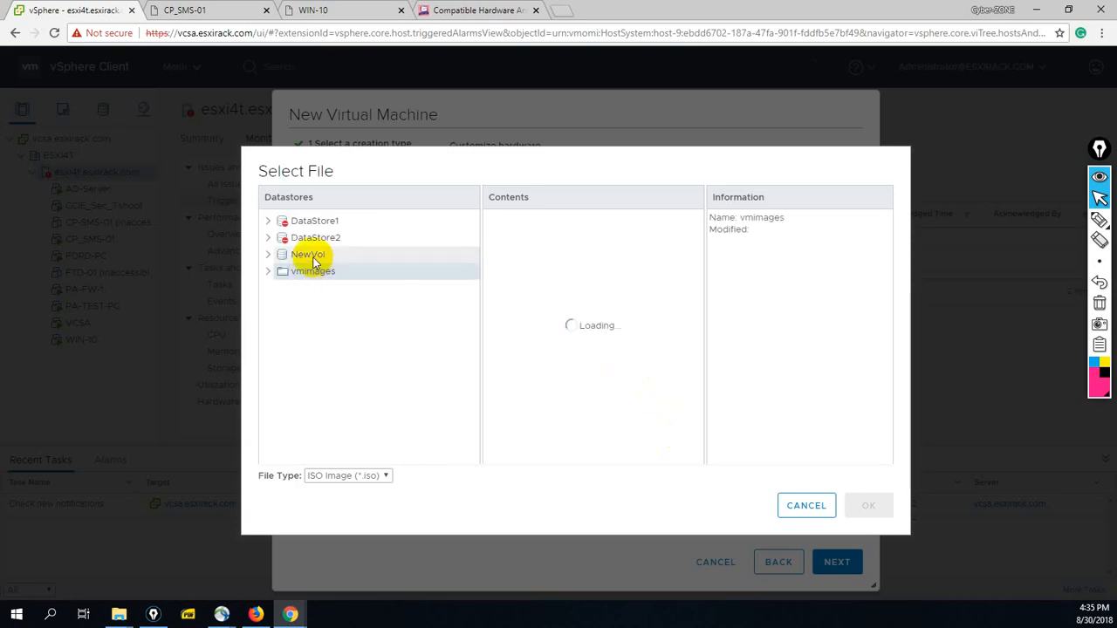
pyautogui.click(308, 255)
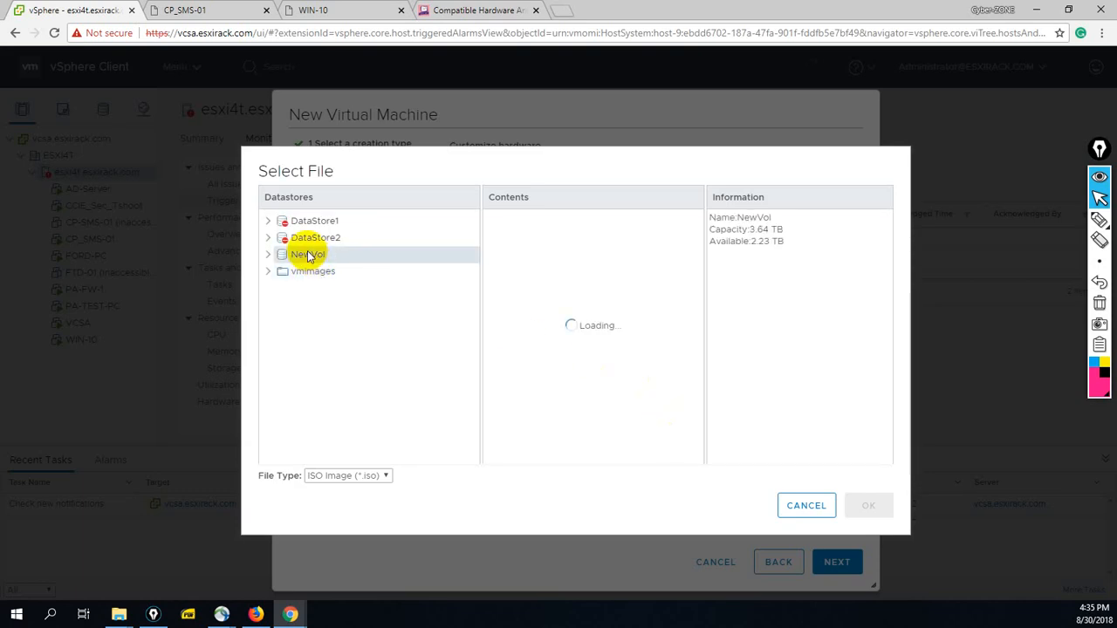
pyautogui.click(507, 363)
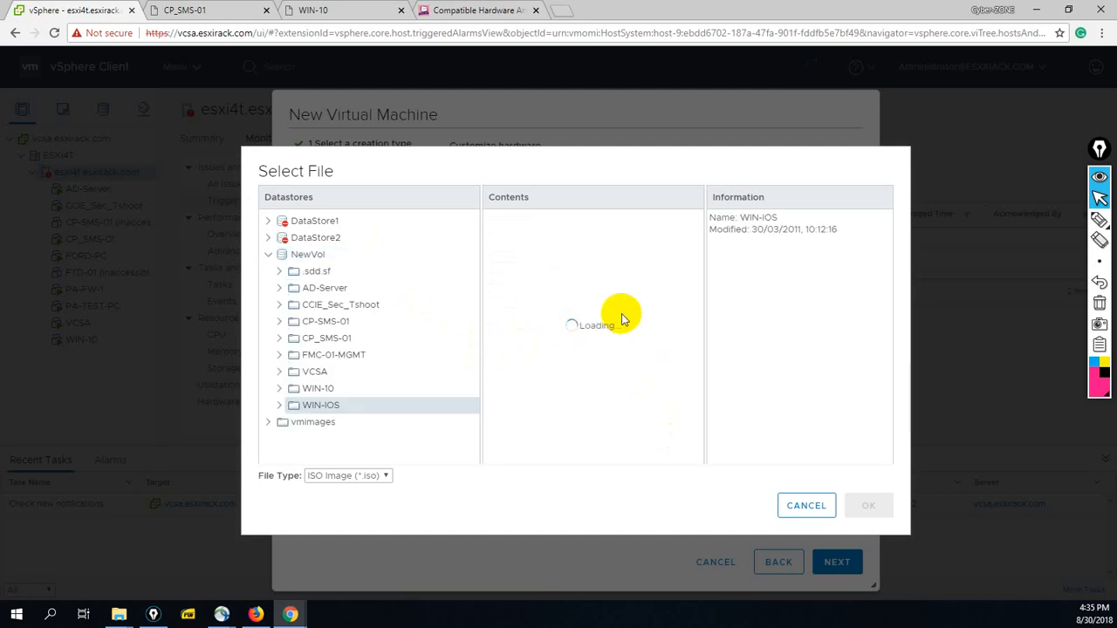
pyautogui.click(550, 217)
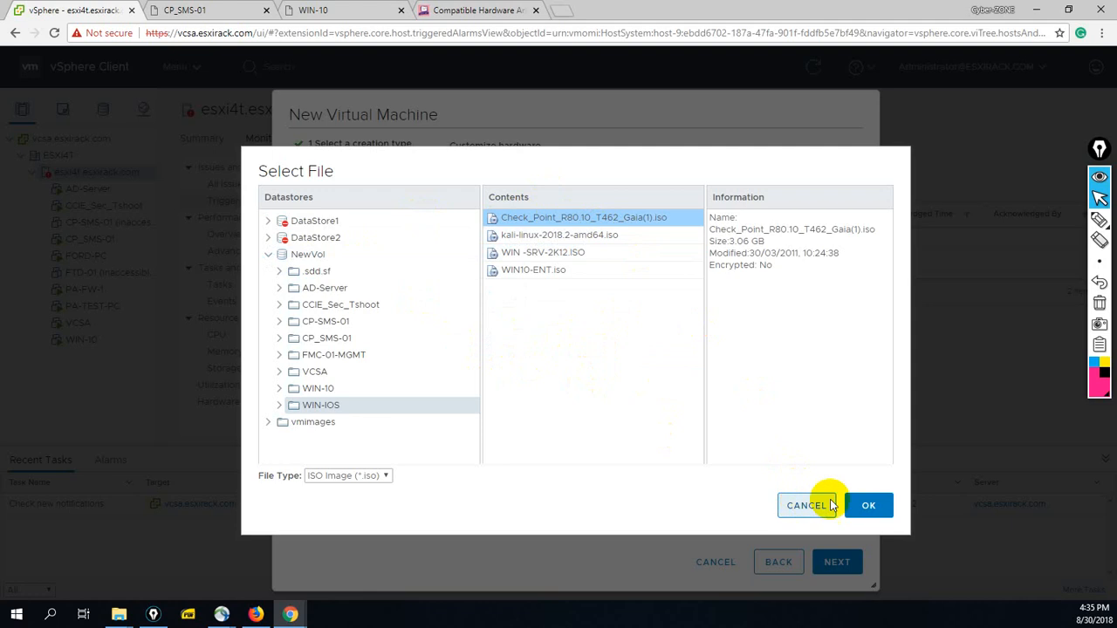
pyautogui.click(864, 505)
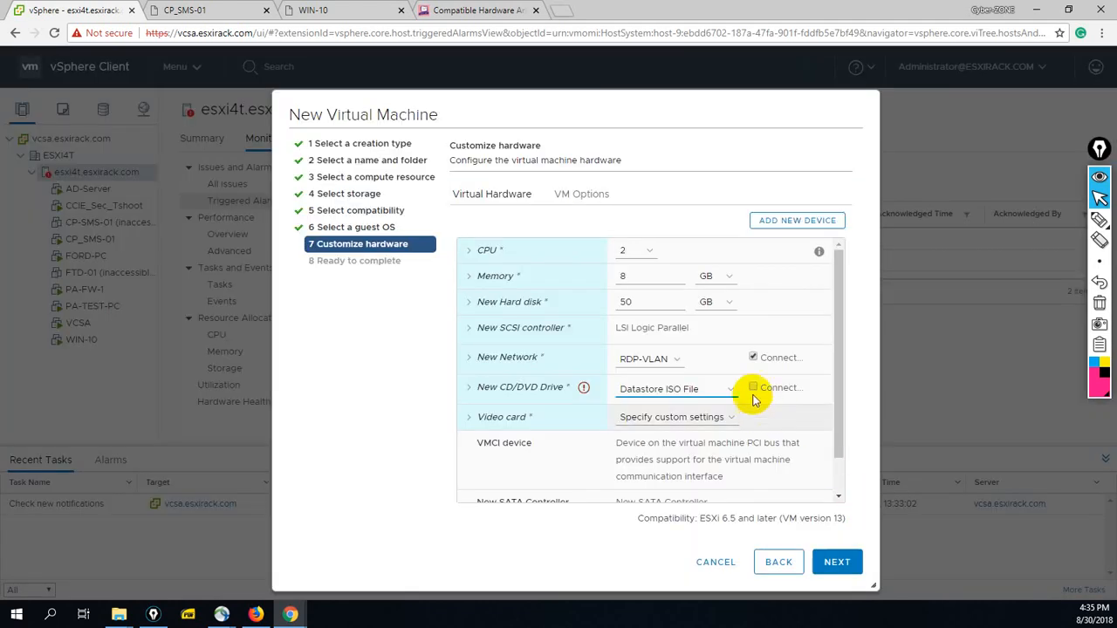
pyautogui.click(751, 387)
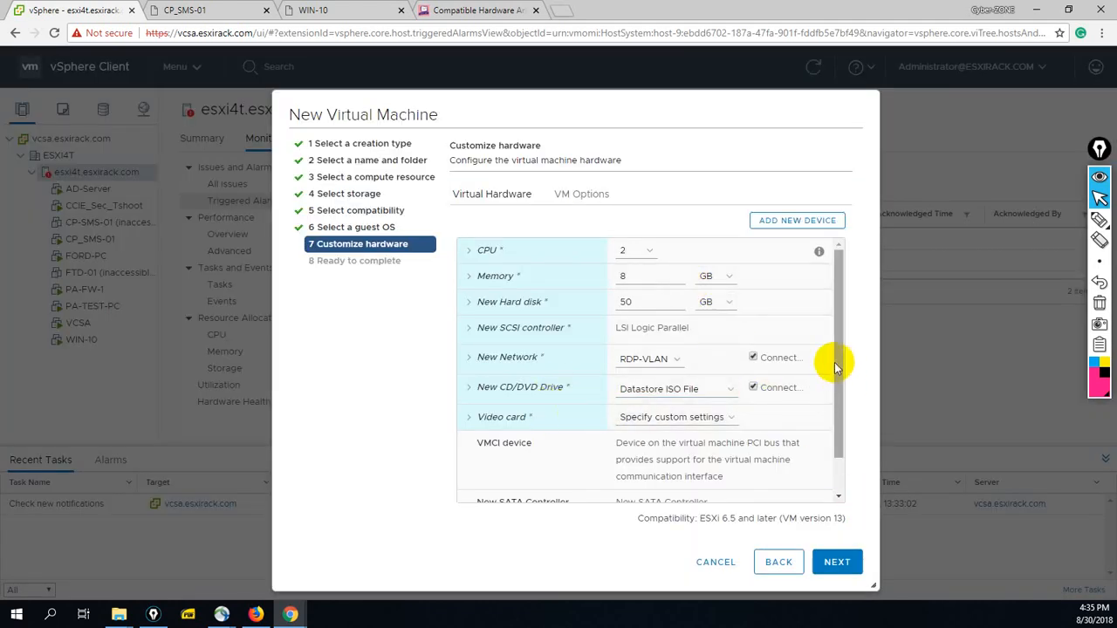
pyautogui.moveTo(842, 406); pyautogui.dragTo(842, 453)
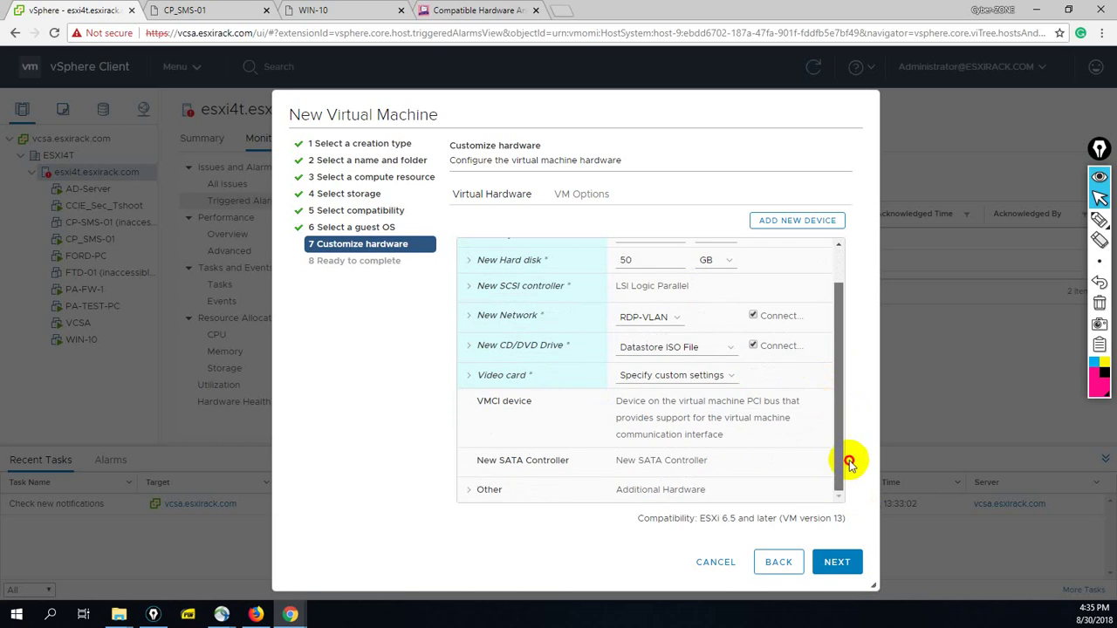
# Review the Ready to complete summary and finish creating SMS-R80.10.
pyautogui.click(836, 562)
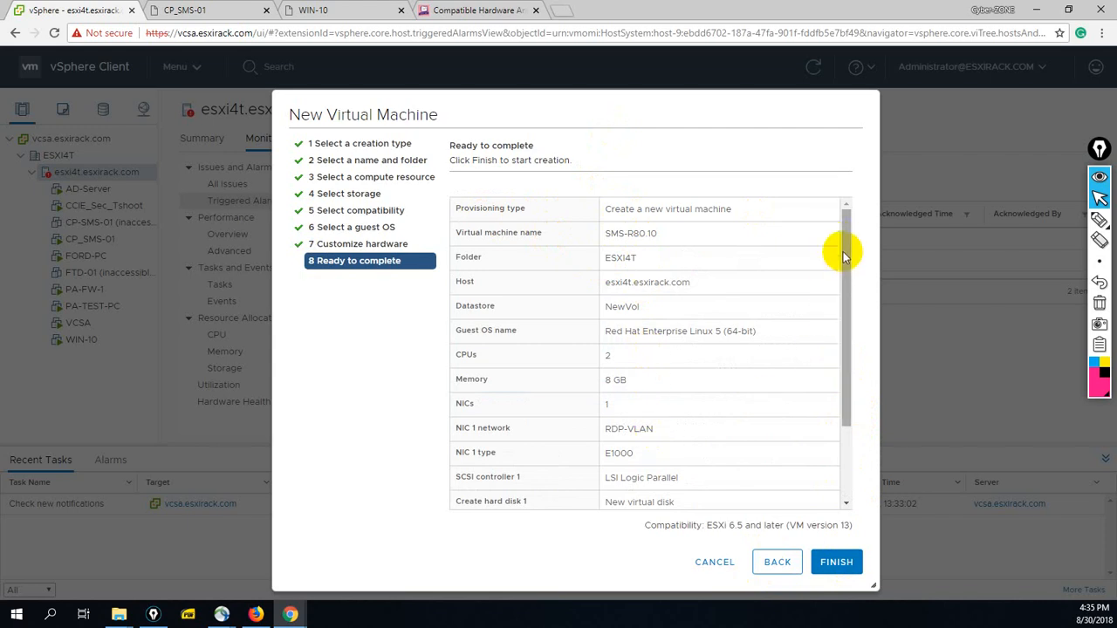
pyautogui.moveTo(843, 245); pyautogui.dragTo(843, 247)
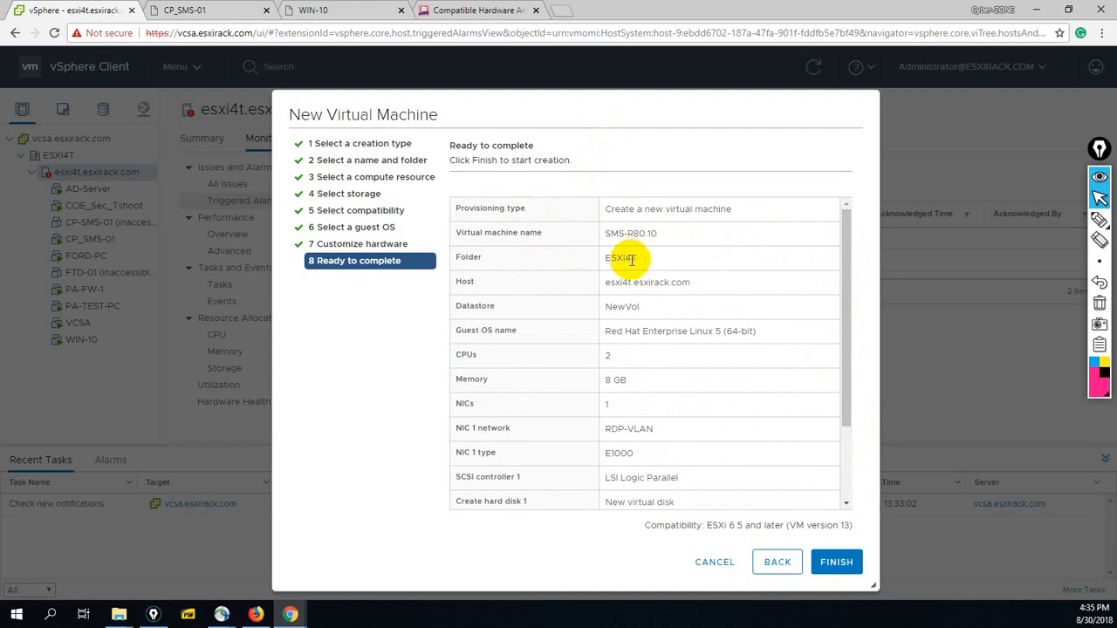
pyautogui.moveTo(846, 253); pyautogui.dragTo(851, 307)
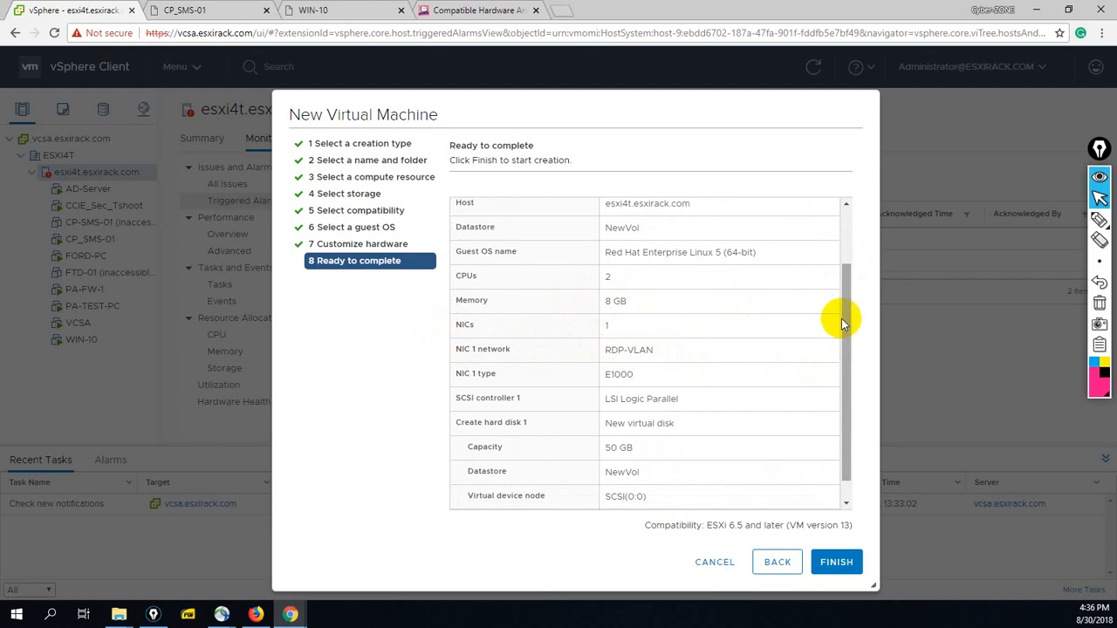
pyautogui.moveTo(841, 319); pyautogui.dragTo(843, 349)
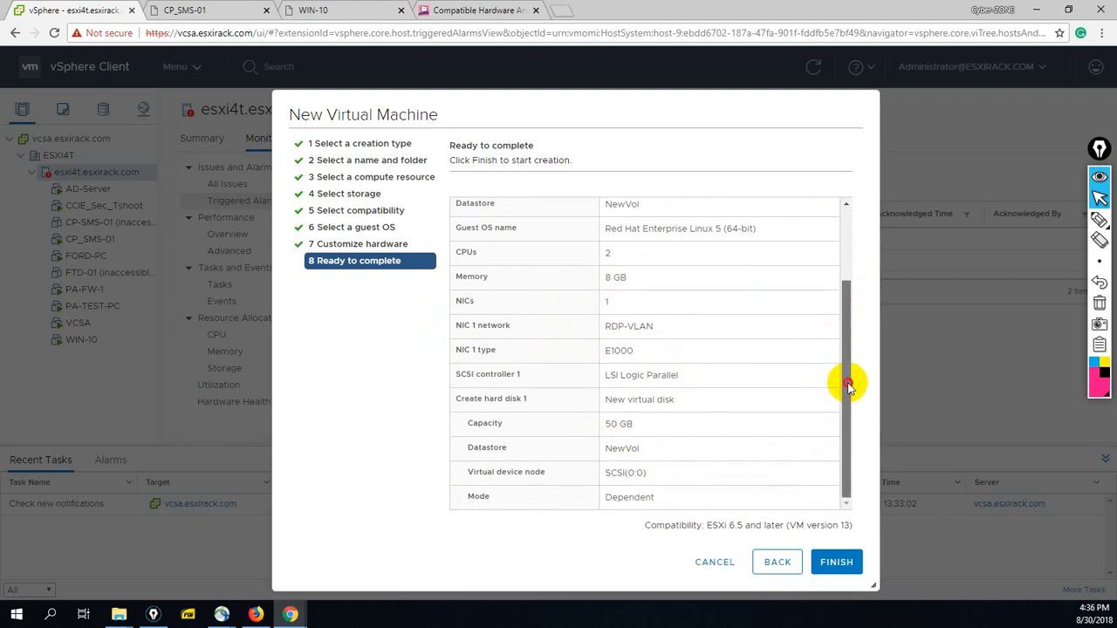
pyautogui.click(834, 563)
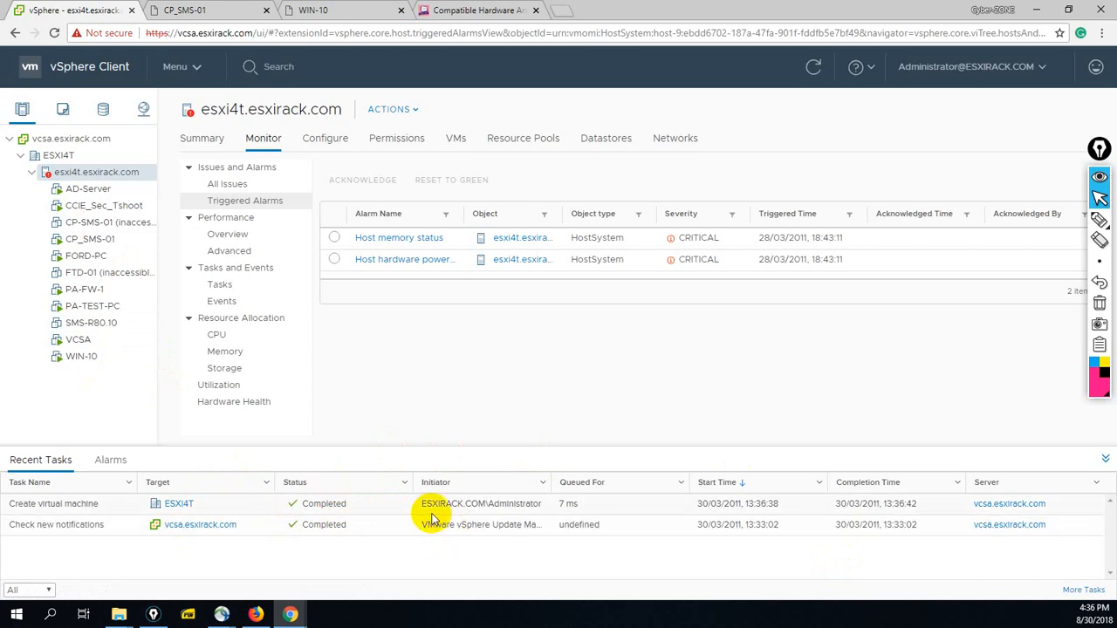
# Power on SMS-R80.10 and launch its web console.
pyautogui.click(80, 328)
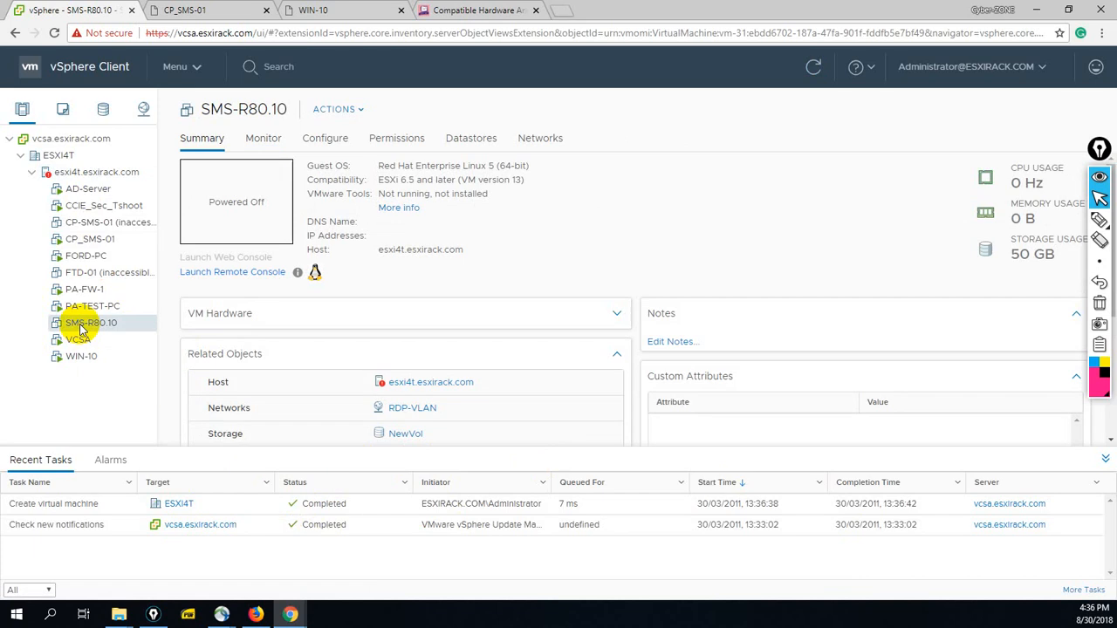
pyautogui.rightClick(80, 328)
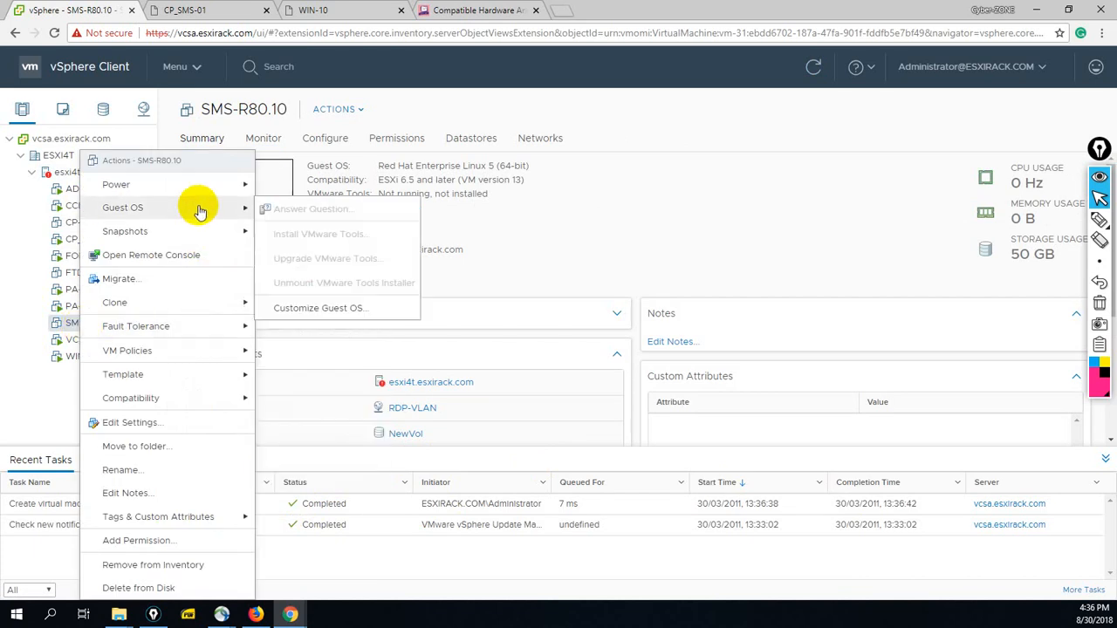
pyautogui.moveTo(116, 184)
pyautogui.click(294, 186)
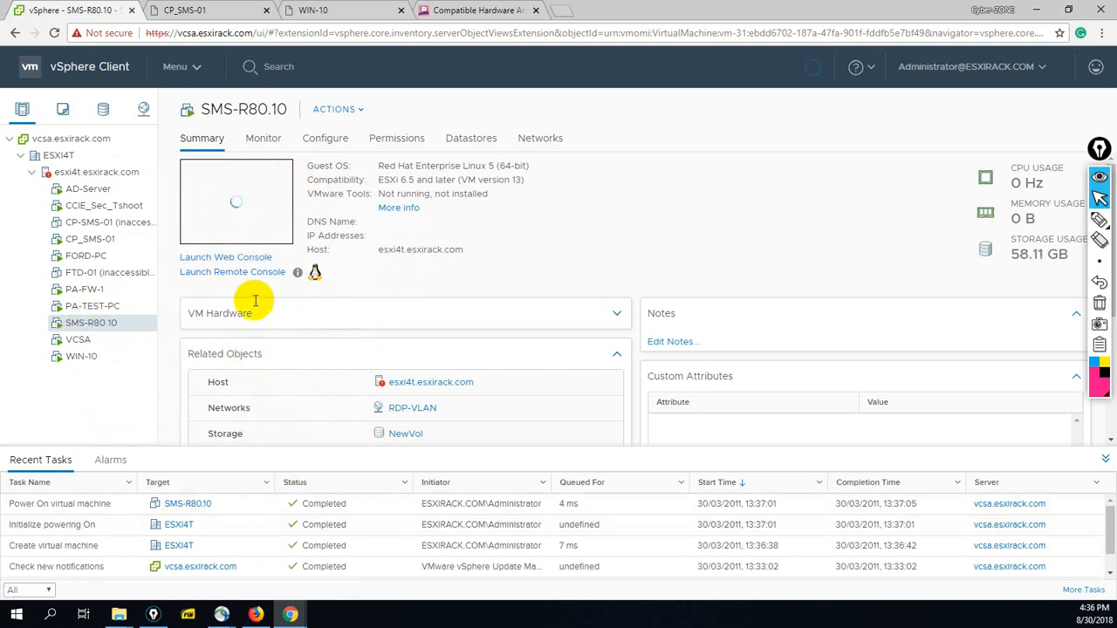
pyautogui.click(212, 257)
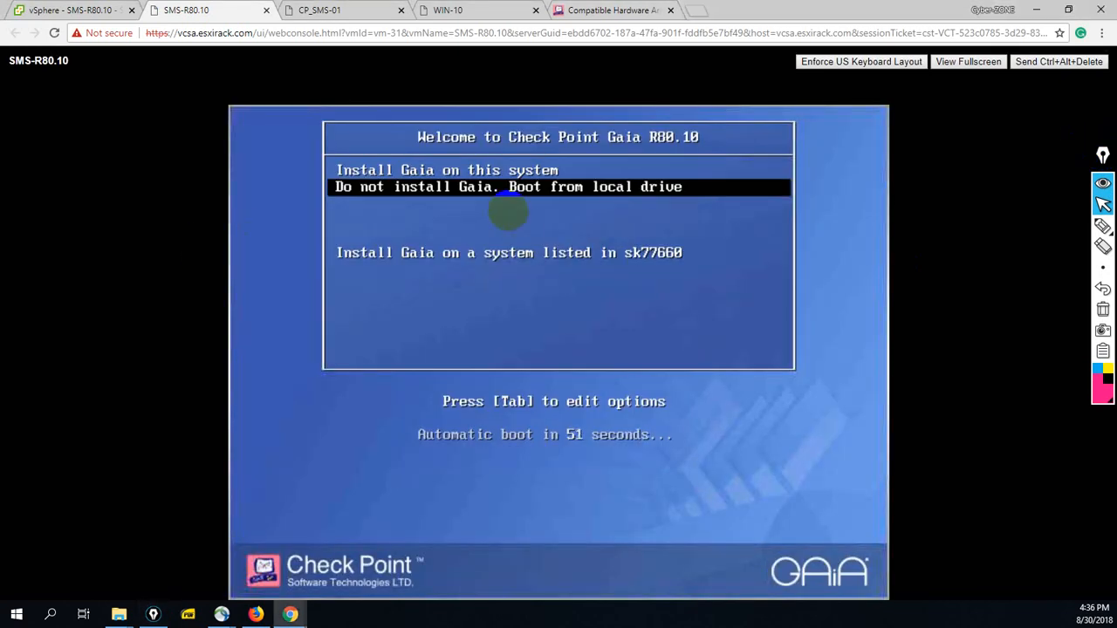
# Choose 'Install Gaia on this system' from the boot menu to launch the R80.10 installer.
pyautogui.press('Up')
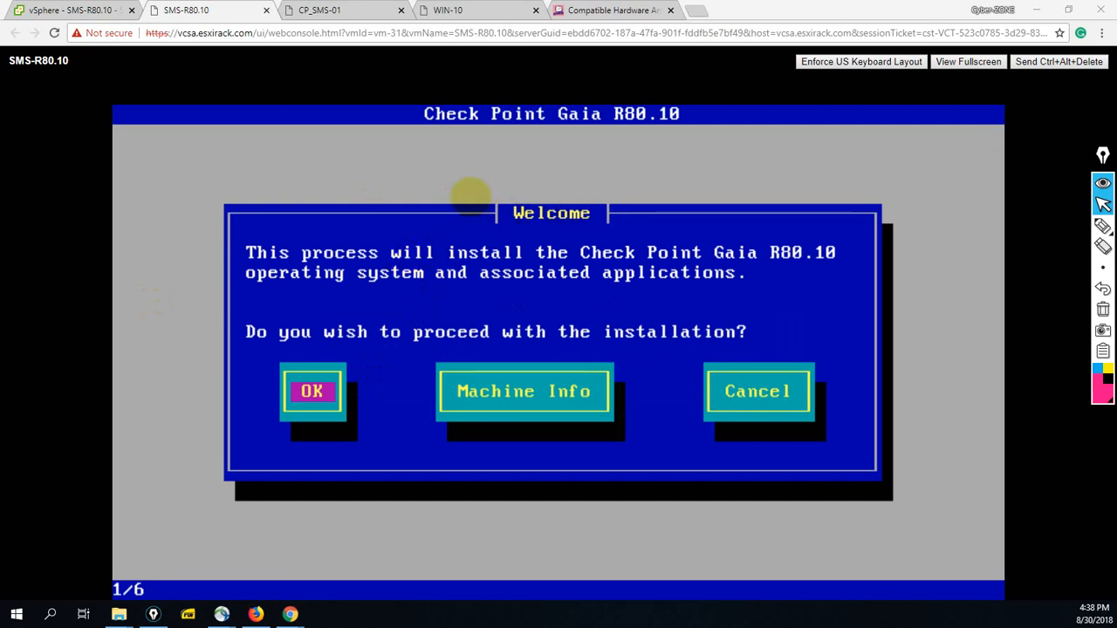
# Accept the installer Welcome screen and keep the US keyboard type.
pyautogui.click(251, 387)
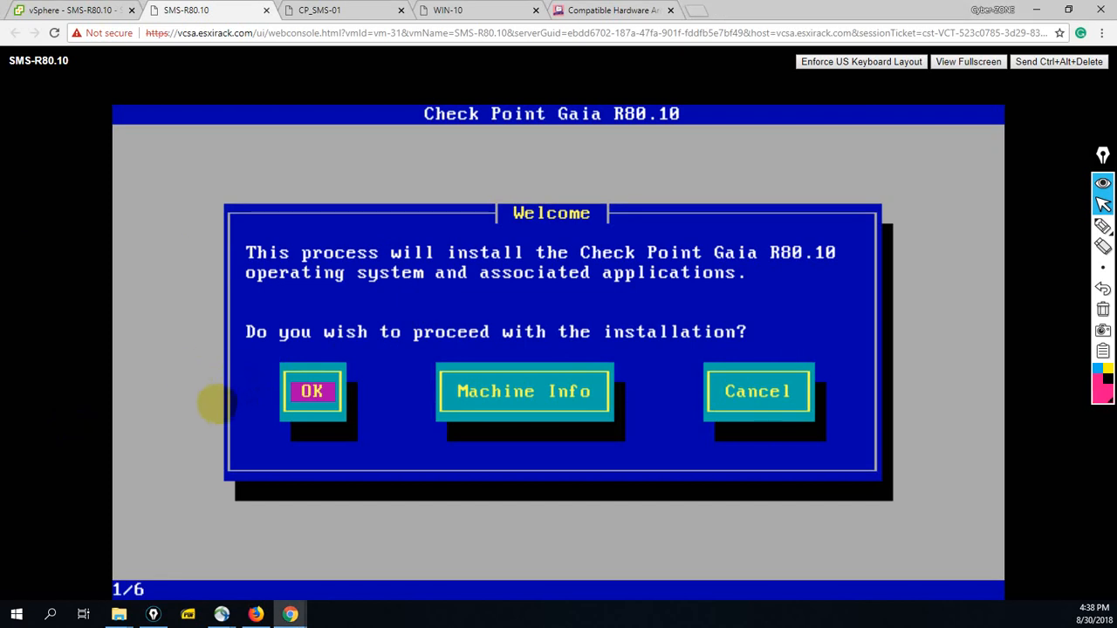
pyautogui.press('Return')
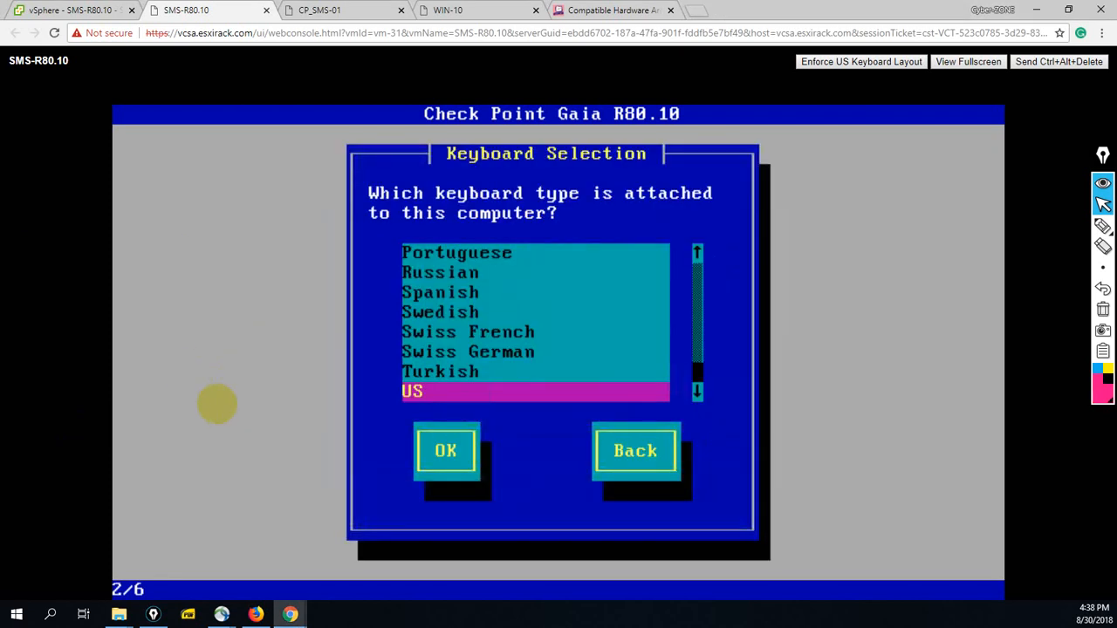
pyautogui.press('Tab')
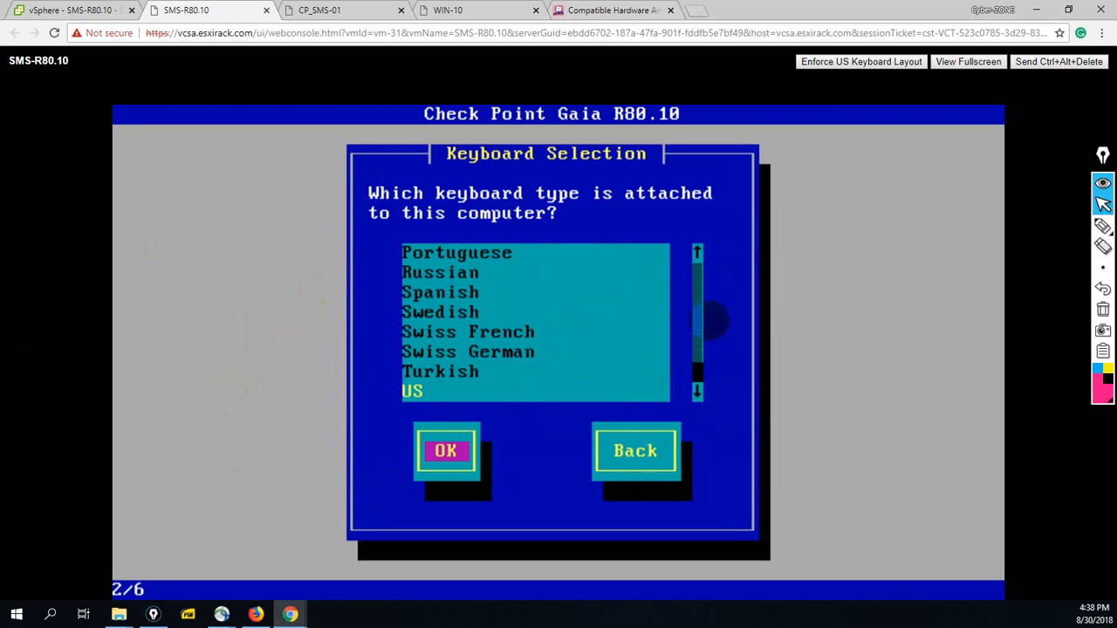
pyautogui.press('Return')
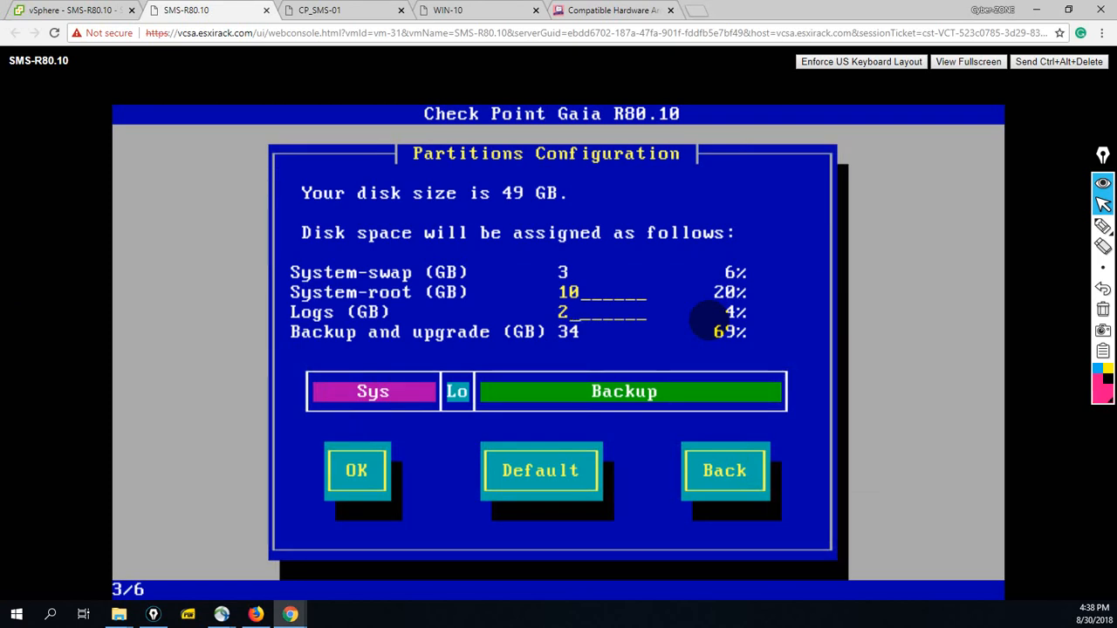
# Set the Logs partition to 20 GB and move back to confirming the partition layout.
pyautogui.press('BackSpace')
pyautogui.write('20')
pyautogui.press('Tab')
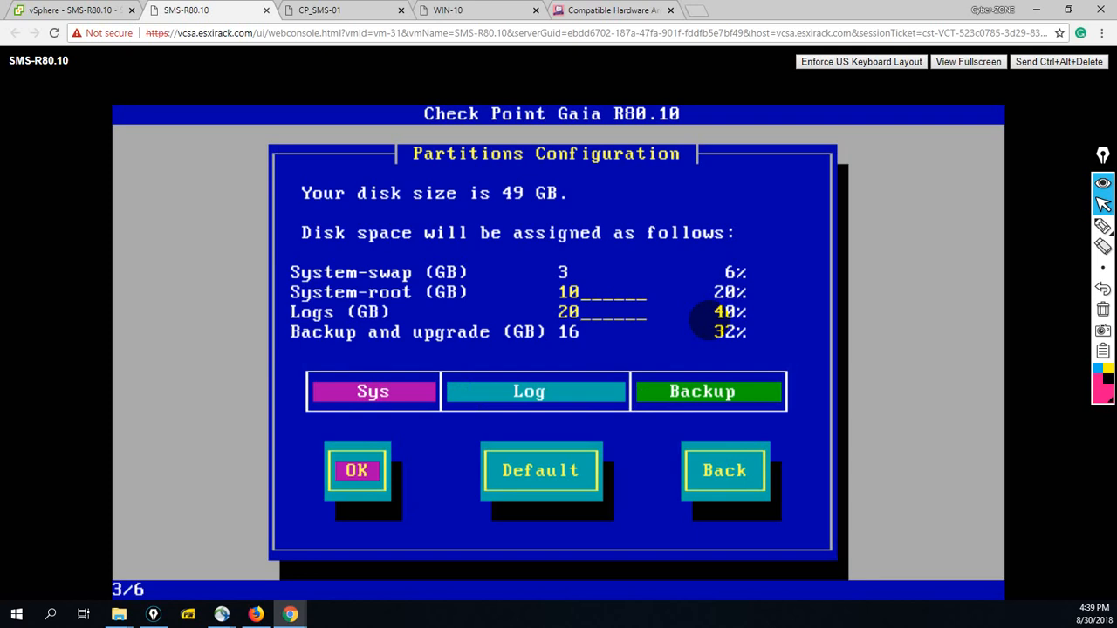
pyautogui.press('Tab')
pyautogui.press('Tab')
pyautogui.press('Tab')
pyautogui.press('Tab')
pyautogui.press('Tab')
pyautogui.press('Tab')
pyautogui.press('Tab')
pyautogui.press('Tab')
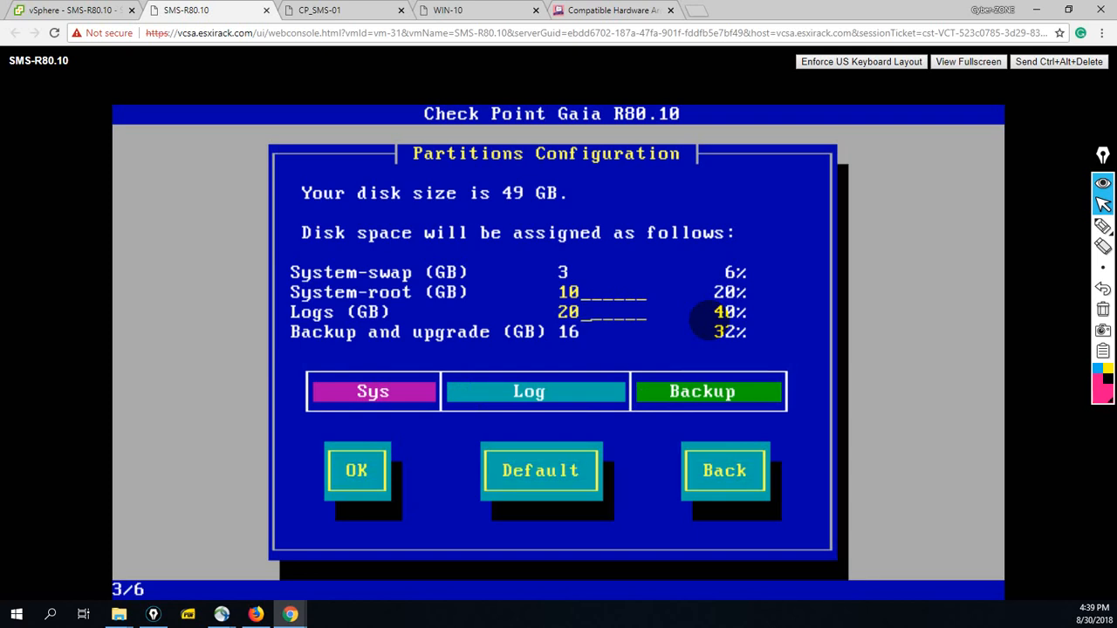
pyautogui.press('Tab')
# Accept the partition layout and confirm the admin password.
pyautogui.press('Return')
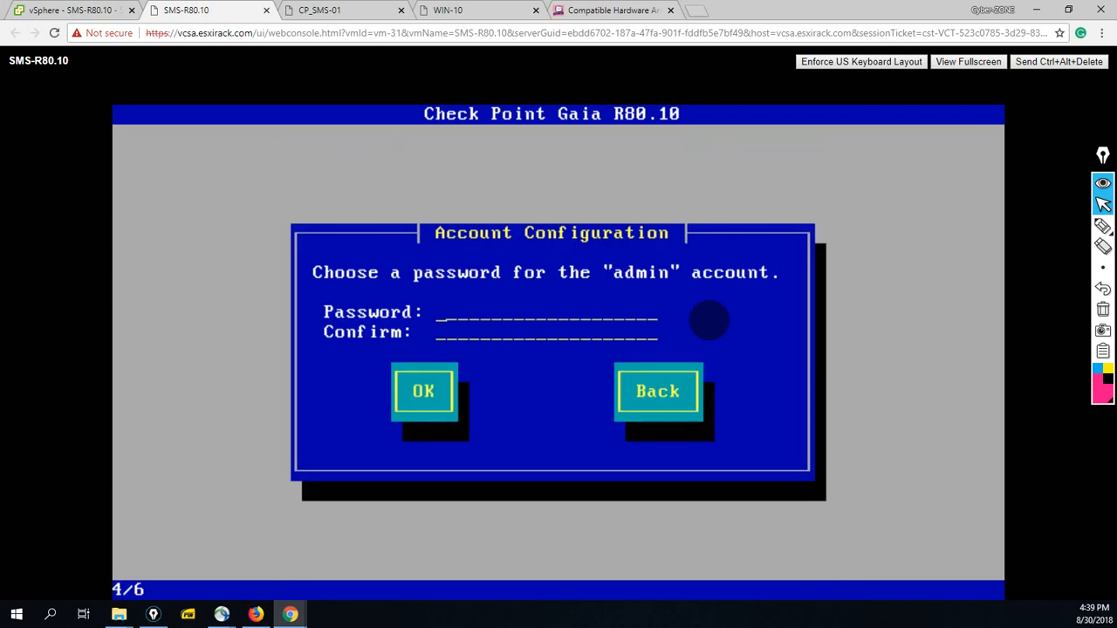
pyautogui.write('********')
pyautogui.press('Tab')
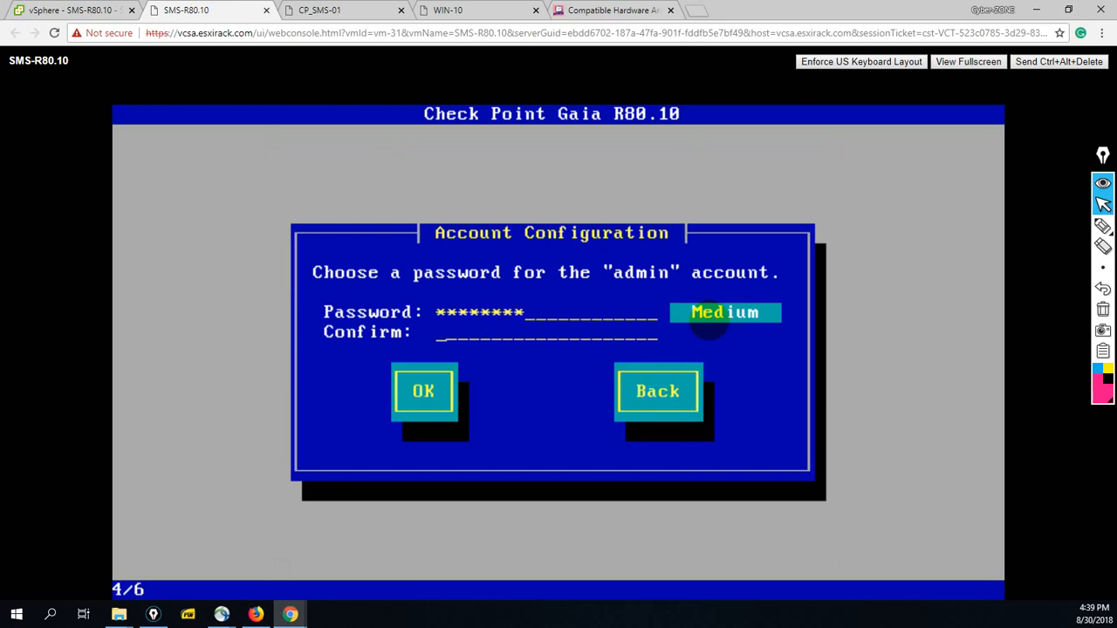
pyautogui.write('*')
pyautogui.write('***')
pyautogui.write('****')
pyautogui.press('Tab')
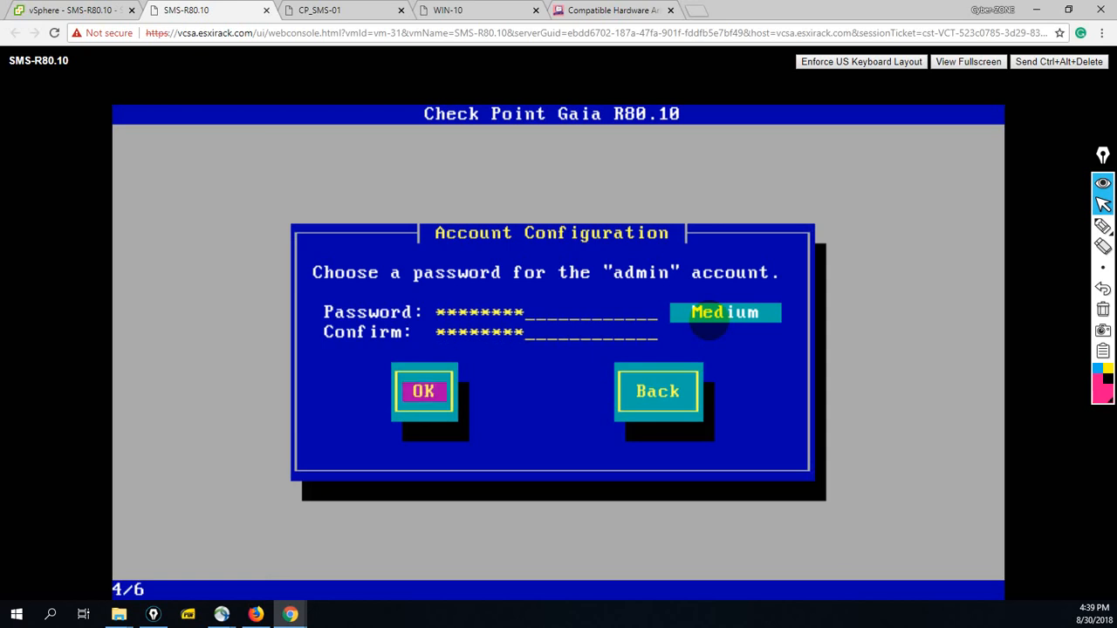
pyautogui.press('Return')
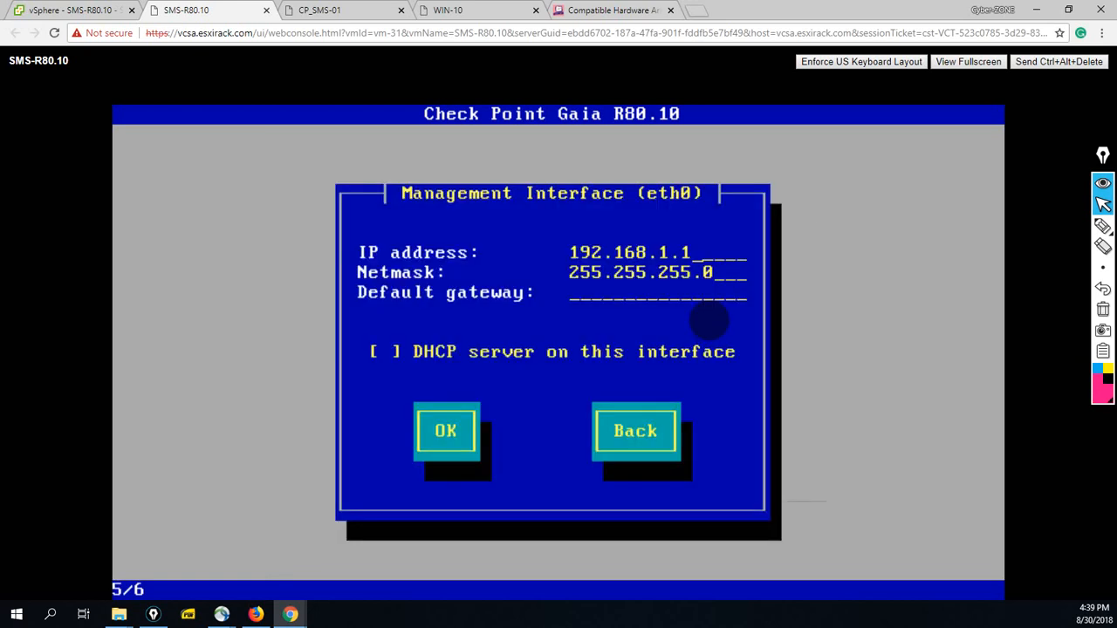
# Give eth0 IP 50.20.20.31 with netmask 255.255.255.0 and no default gateway, then accept.
pyautogui.press('BackSpace')
pyautogui.press('BackSpace')
pyautogui.press('Right')
pyautogui.press('Right')
pyautogui.press('Right')
pyautogui.press('Right')
pyautogui.press('Right')
pyautogui.press('Right')
pyautogui.press('Right')
pyautogui.press('Right')
pyautogui.press('Right')
pyautogui.press('BackSpace')
pyautogui.press('BackSpace')
pyautogui.press('BackSpace')
pyautogui.press('BackSpace')
pyautogui.press('BackSpace')
pyautogui.press('BackSpace')
pyautogui.press('BackSpace')
pyautogui.press('BackSpace')
pyautogui.press('BackSpace')
pyautogui.write('50.')
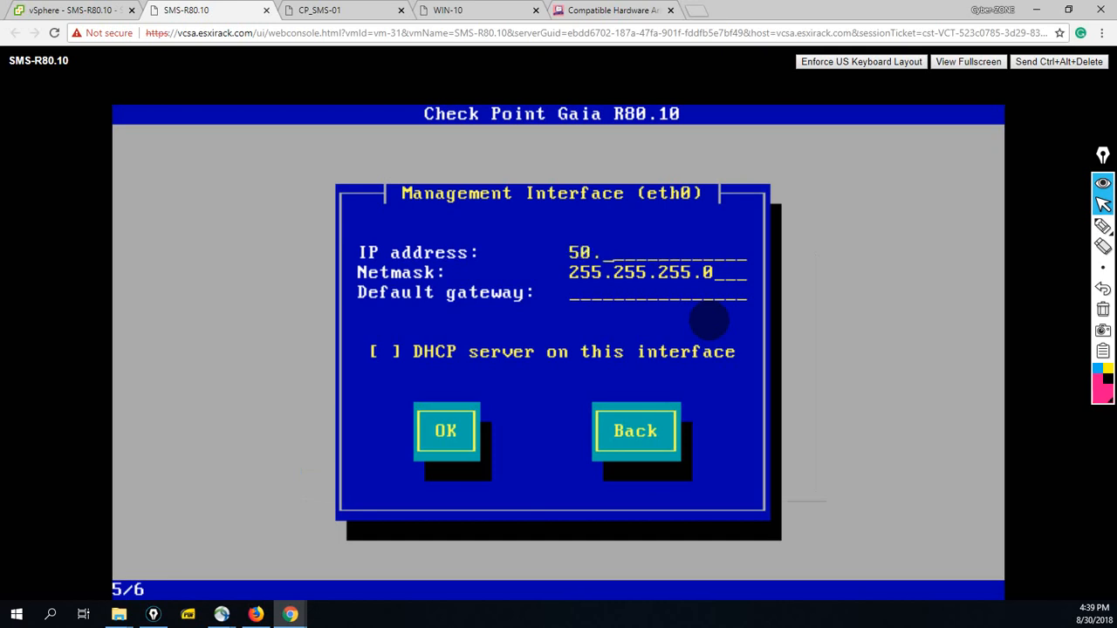
pyautogui.write('20.20.31')
pyautogui.press('Tab')
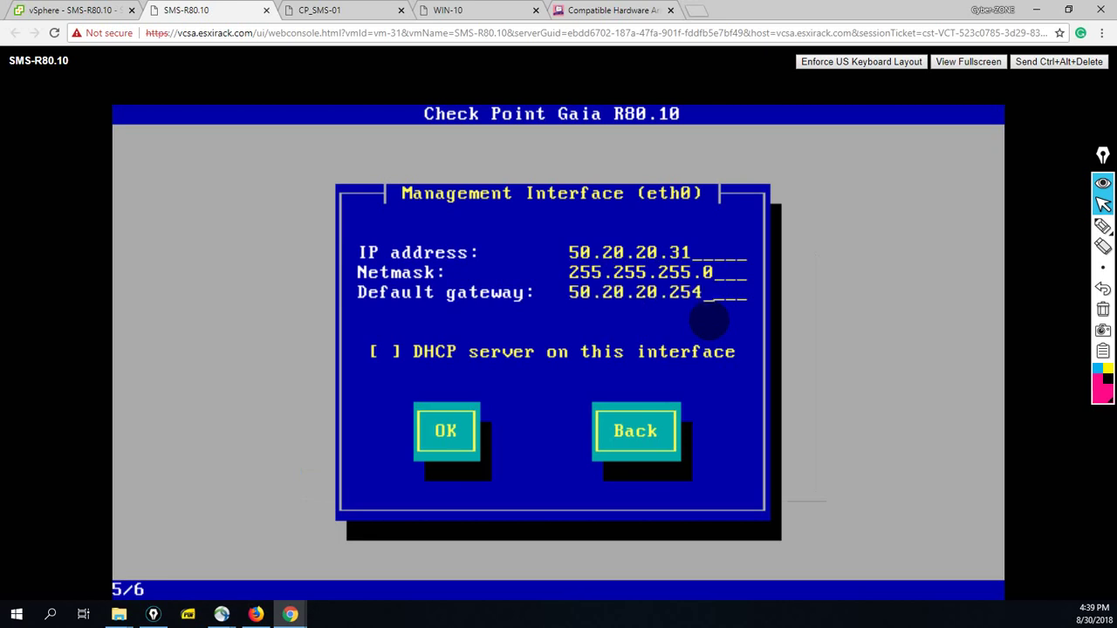
pyautogui.press('BackSpace')
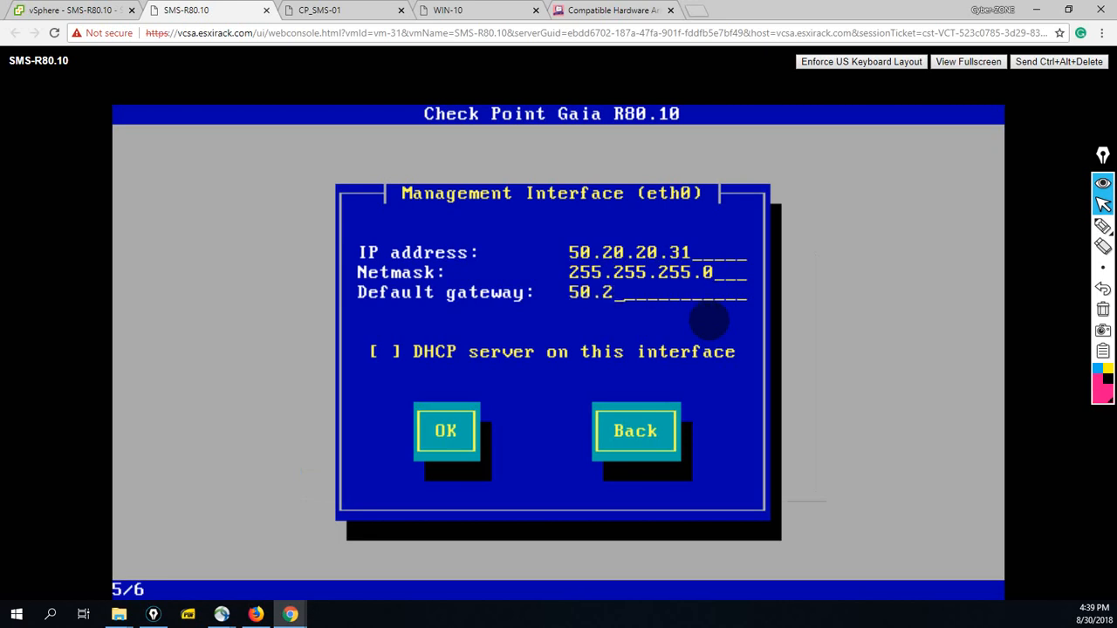
pyautogui.press('BackSpace')
pyautogui.press('BackSpace')
pyautogui.press('BackSpace')
pyautogui.press('Tab')
pyautogui.press('Tab')
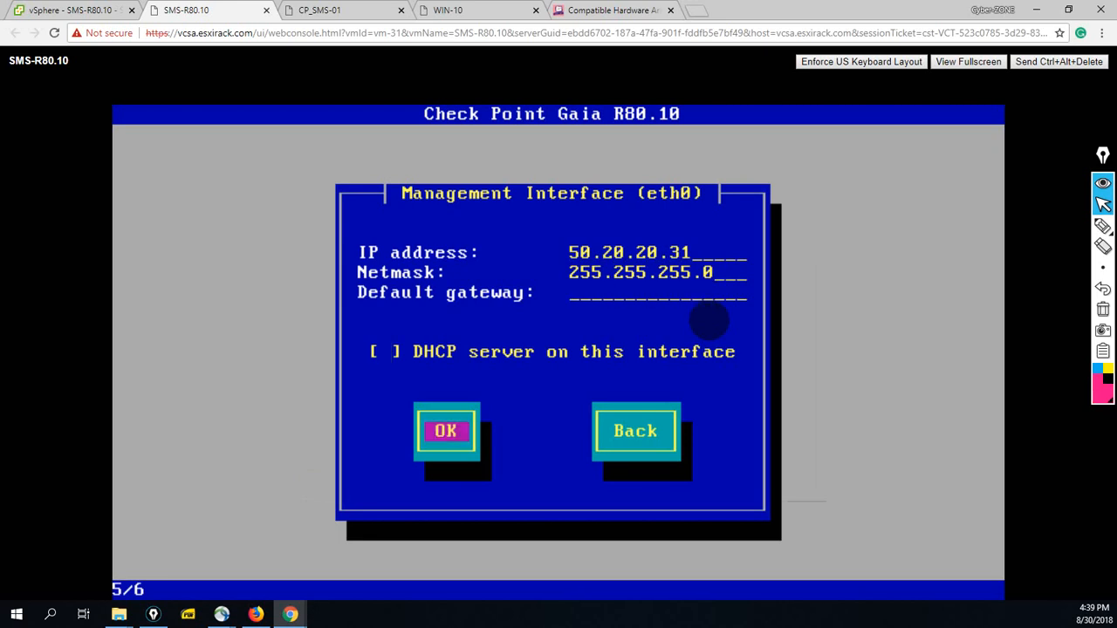
pyautogui.press('Return')
pyautogui.press('Tab')
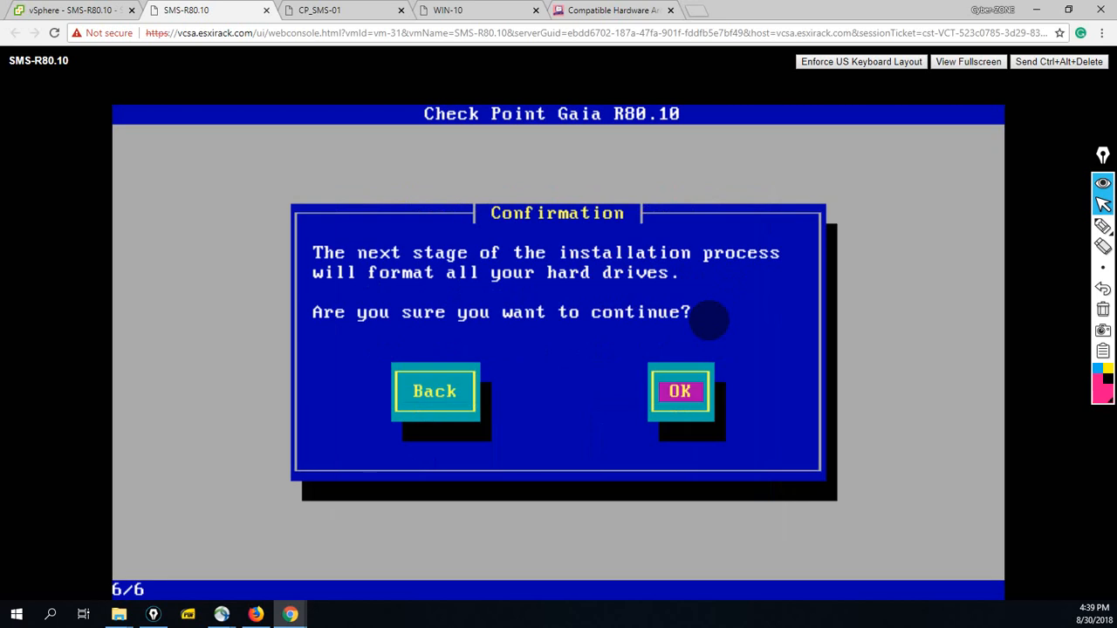
# Approve formatting the drives so the Gaia installation starts.
pyautogui.press('Return')
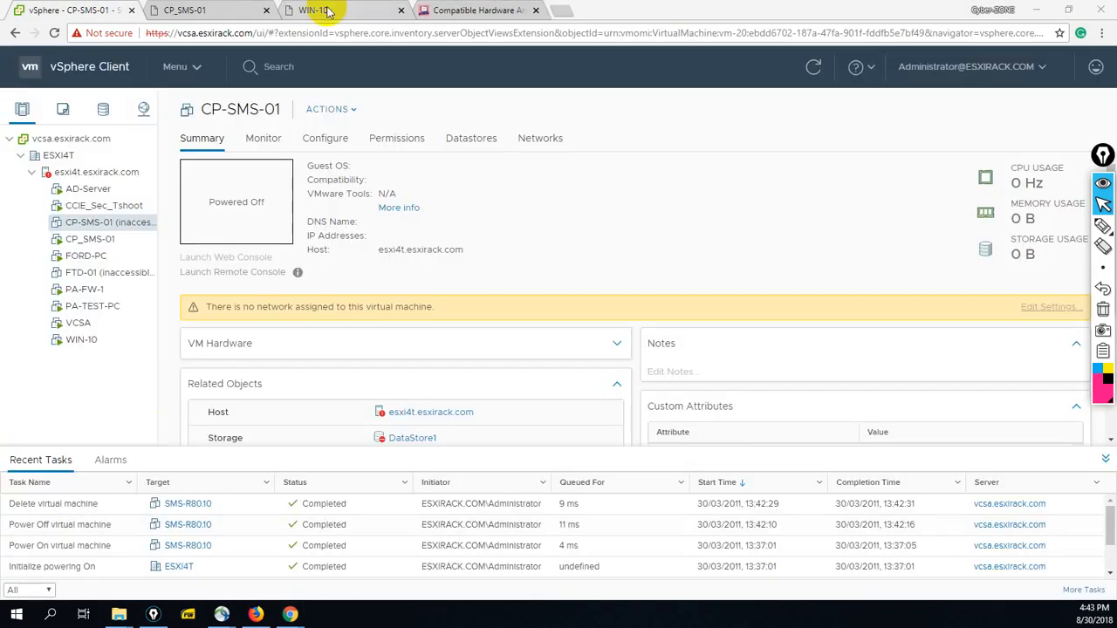
# Run 'show interface eth0' on CP_SMS-01, showing ipv4-address 50.20.20.31/24.
pyautogui.click(229, 10)
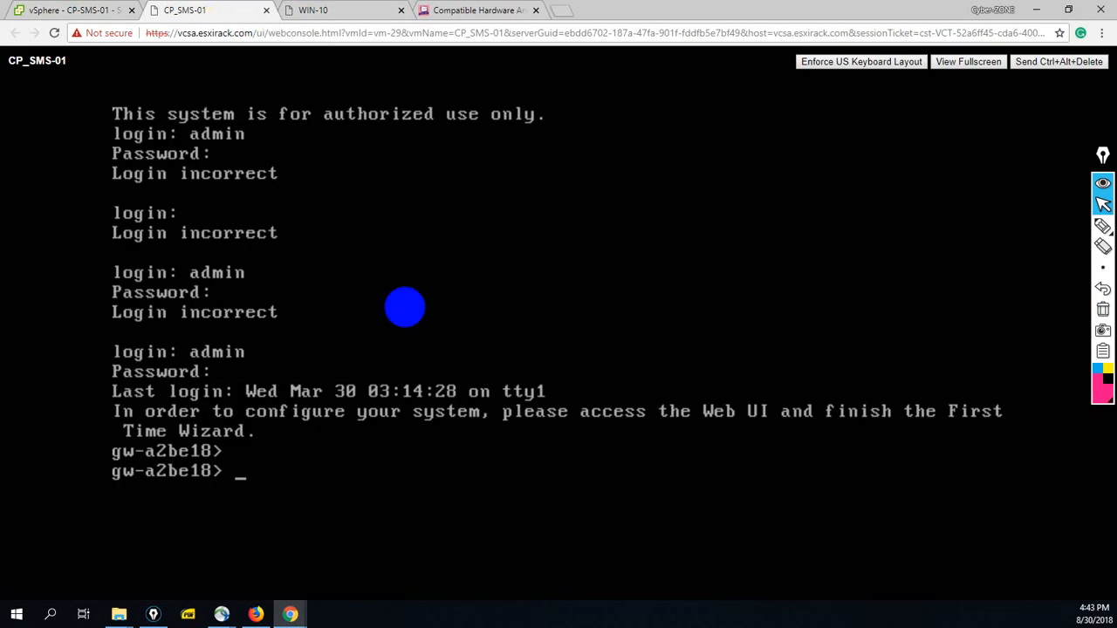
pyautogui.press('Return')
pyautogui.press('Return')
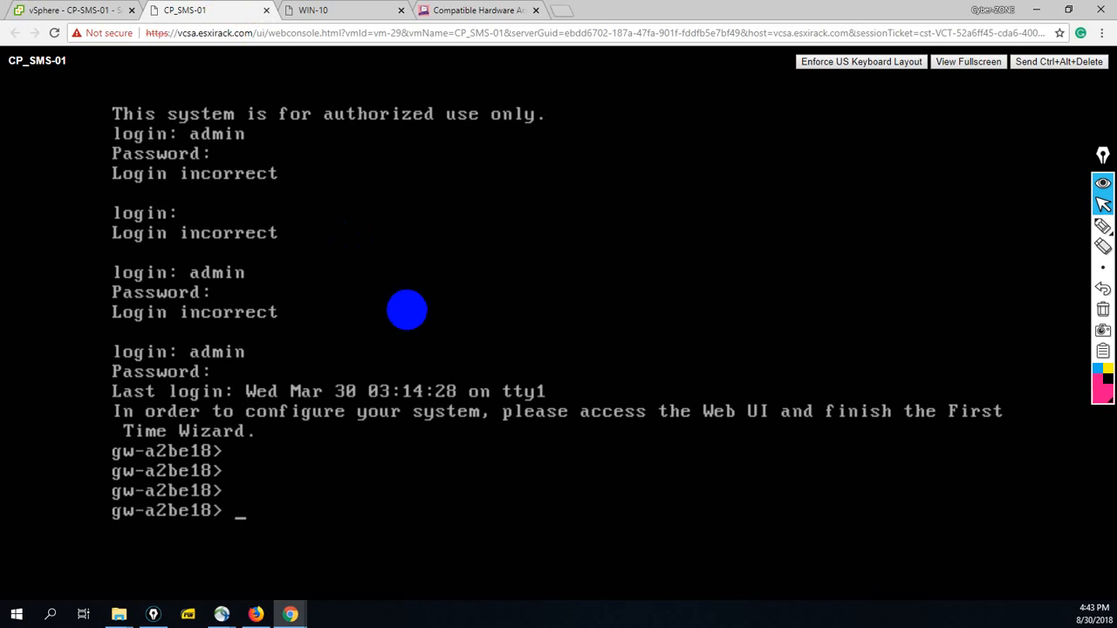
pyautogui.write('sho')
pyautogui.press('Tab')
pyautogui.write('int')
pyautogui.press('Tab')
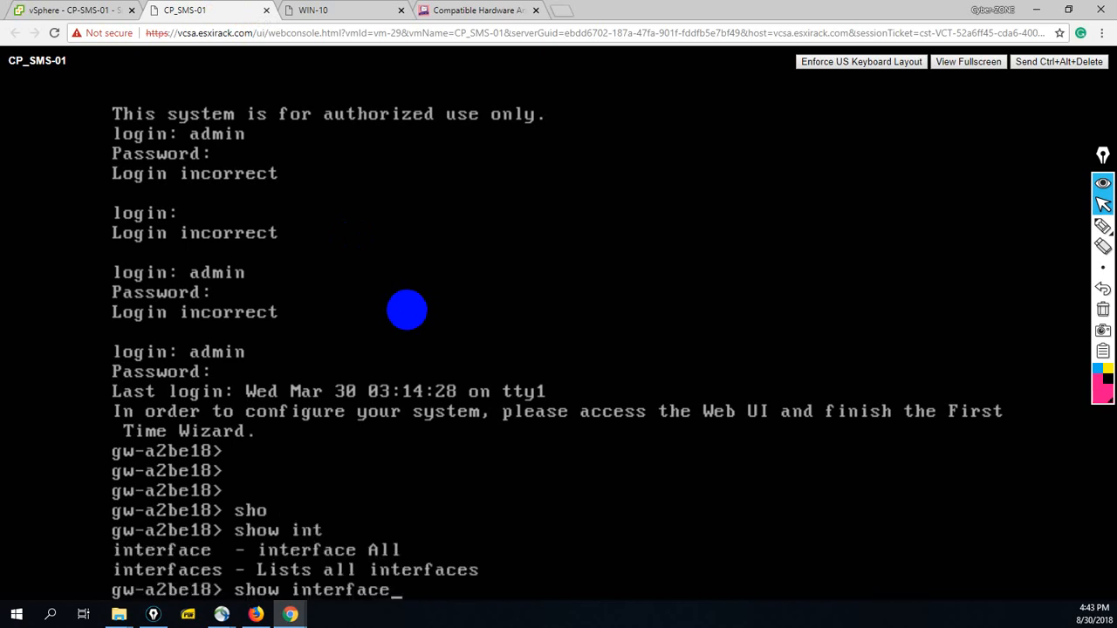
pyautogui.write('eth0')
pyautogui.press('Return')
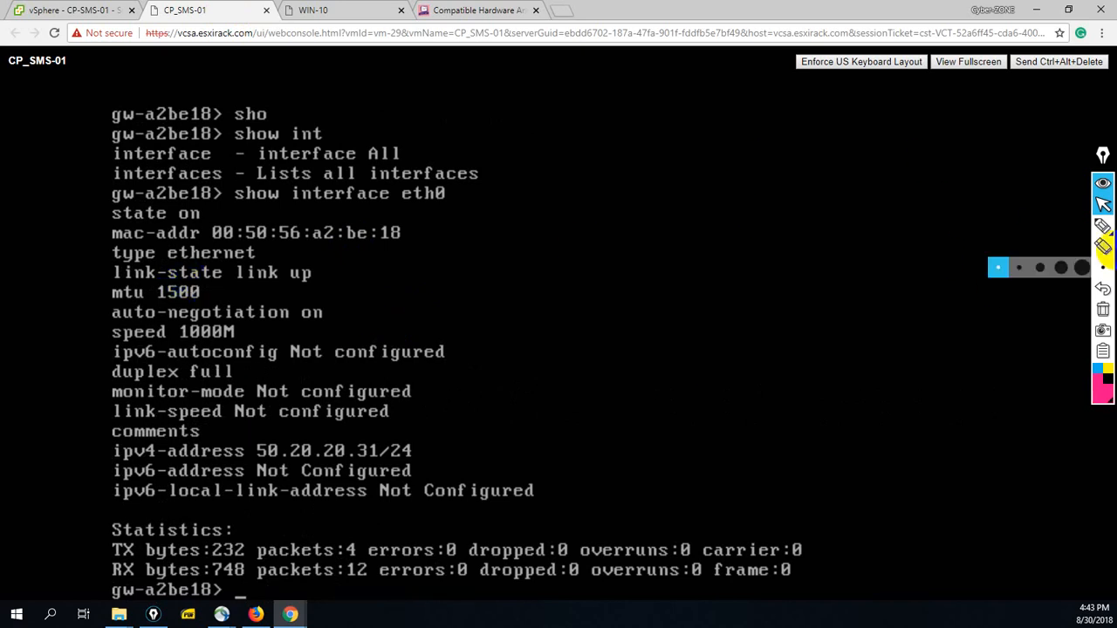
# Scroll through the eth0 output and return to the CP-SMS-01 summary page.
pyautogui.click(1103, 227)
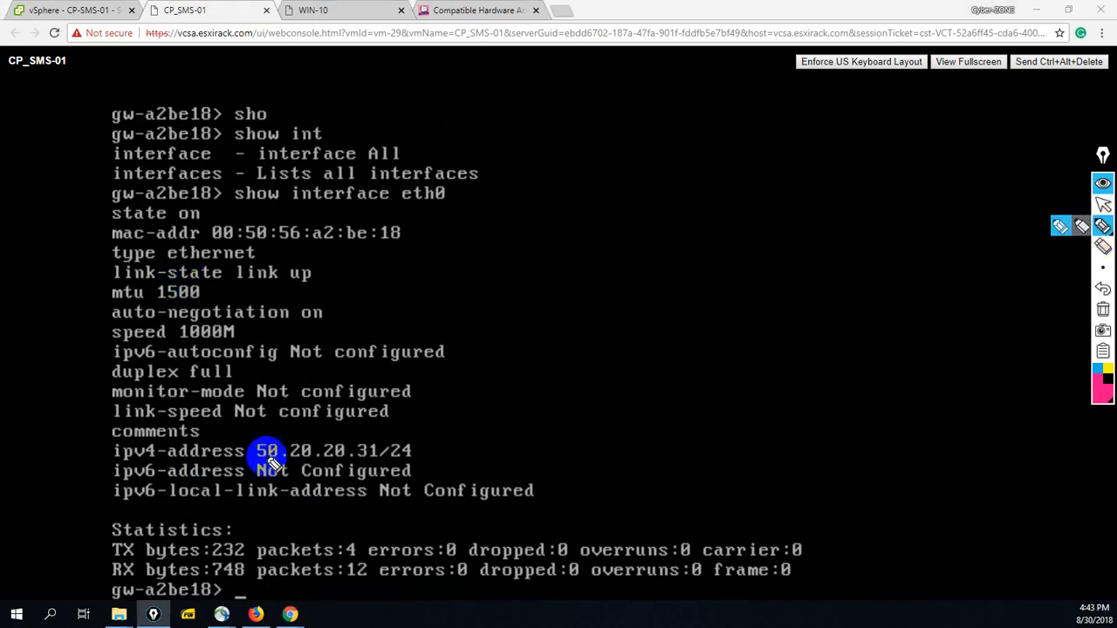
pyautogui.moveTo(253, 439)
pyautogui.mouseDown()
pyautogui.moveTo(249, 457)
pyautogui.moveTo(419, 444)
pyautogui.moveTo(255, 436)
pyautogui.mouseUp()
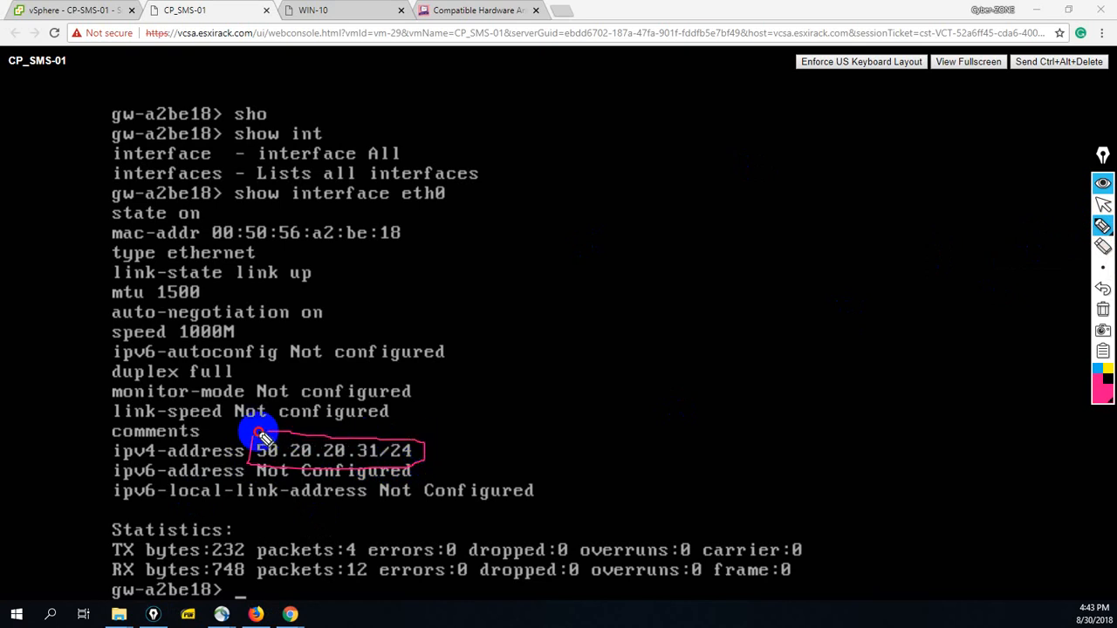
pyautogui.click(1103, 309)
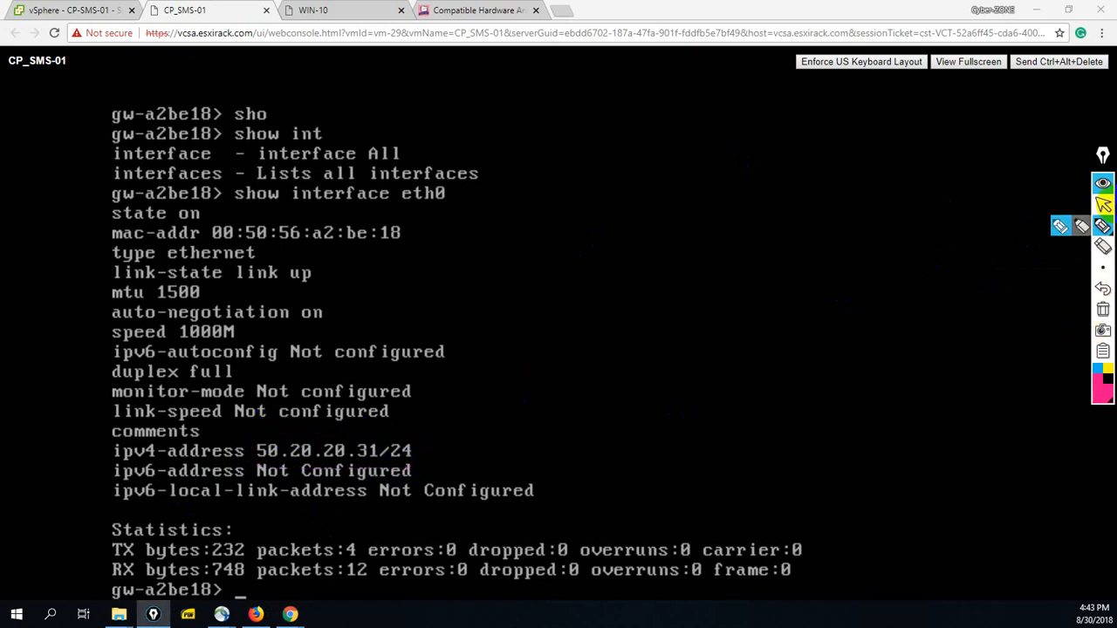
pyautogui.click(1103, 204)
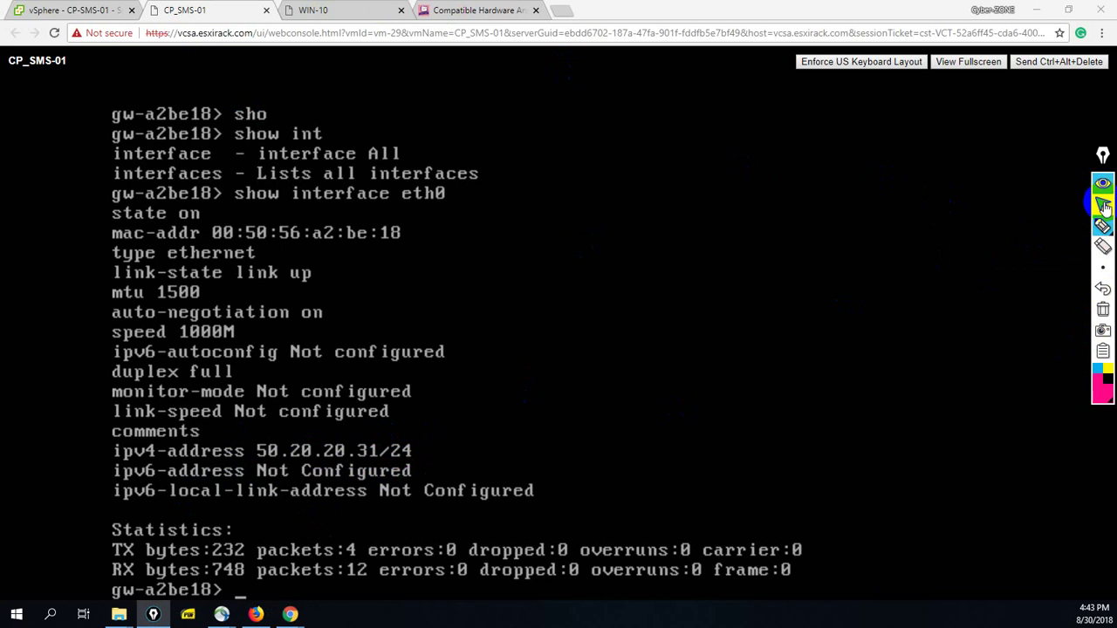
pyautogui.click(83, 9)
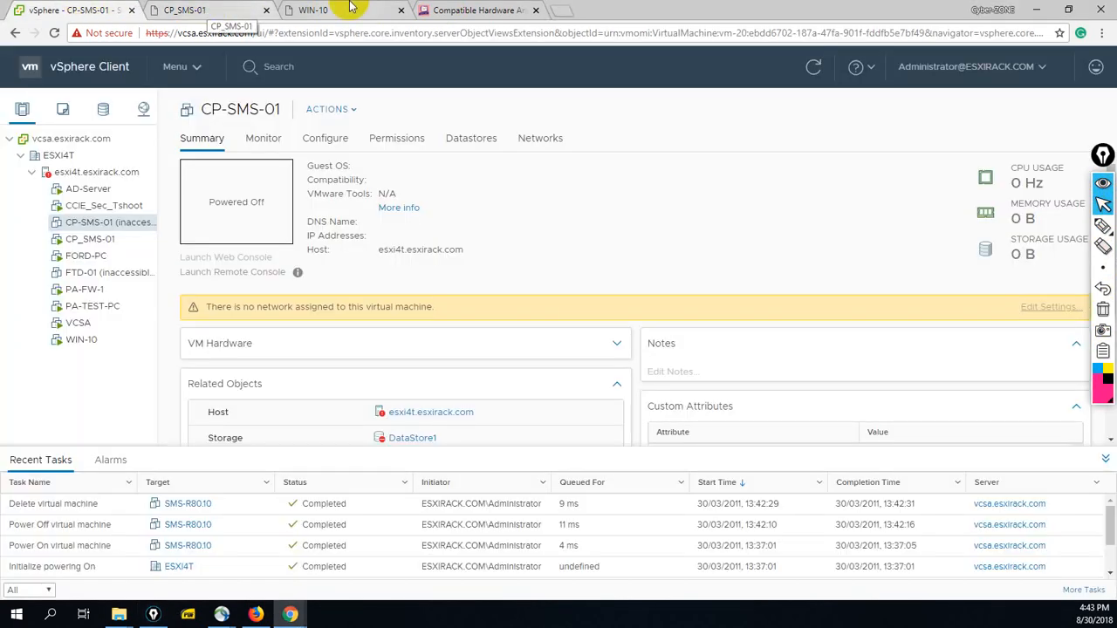
# Switch to the WIN-10 console and get a fresh Command Prompt line.
pyautogui.click(200, 10)
pyautogui.click(301, 10)
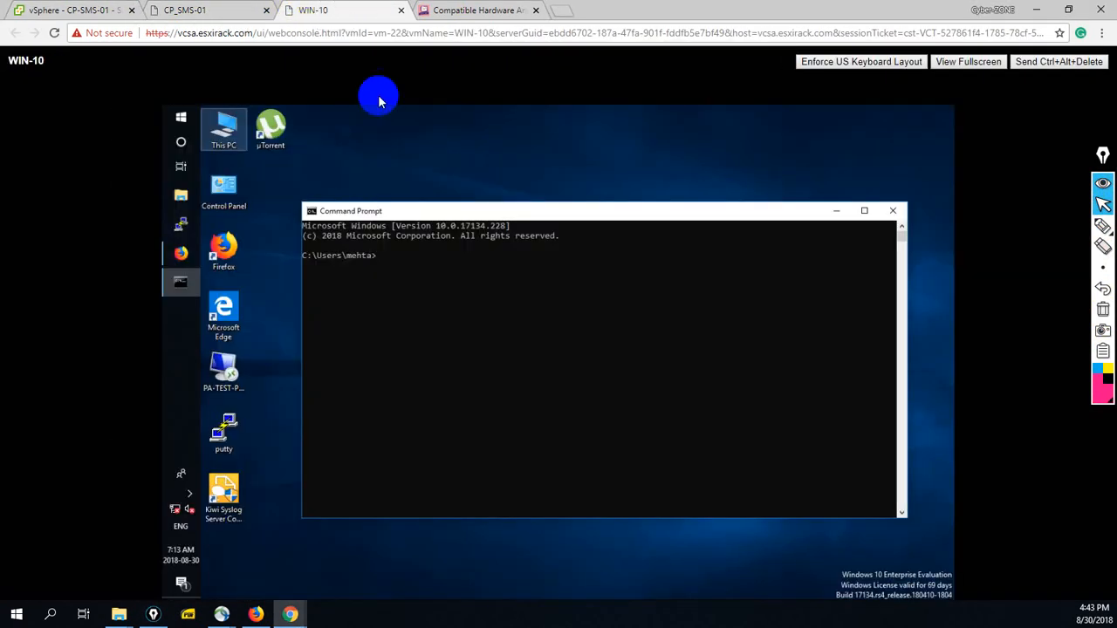
pyautogui.click(433, 269)
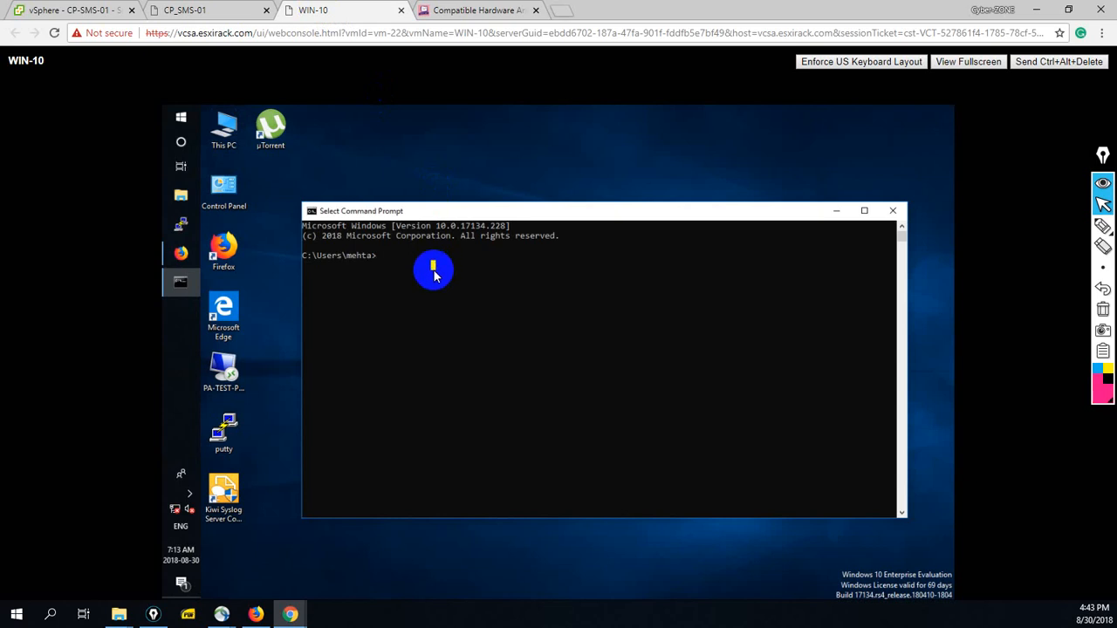
pyautogui.doubleClick(434, 272)
pyautogui.press('Return')
pyautogui.press('Return')
pyautogui.press('Return')
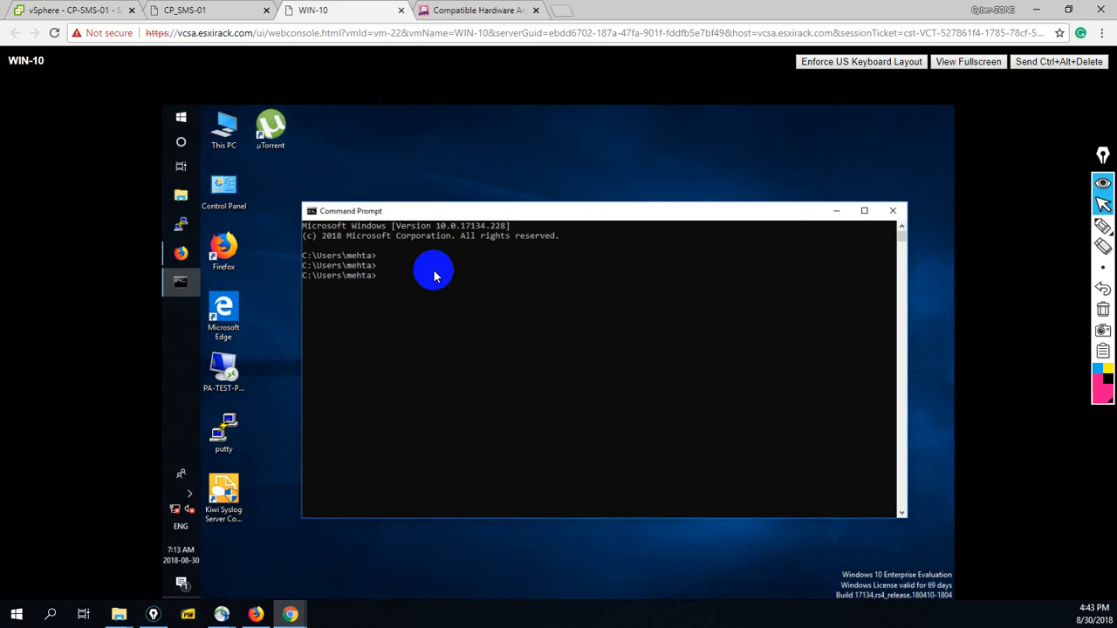
pyautogui.write('ping ')
pyautogui.write('50.20.20.3')
pyautogui.write('1')
# Ping 50.20.20.31, getting 4 of 4 replies with 0% loss, then move to the browser.
pyautogui.press('Return')
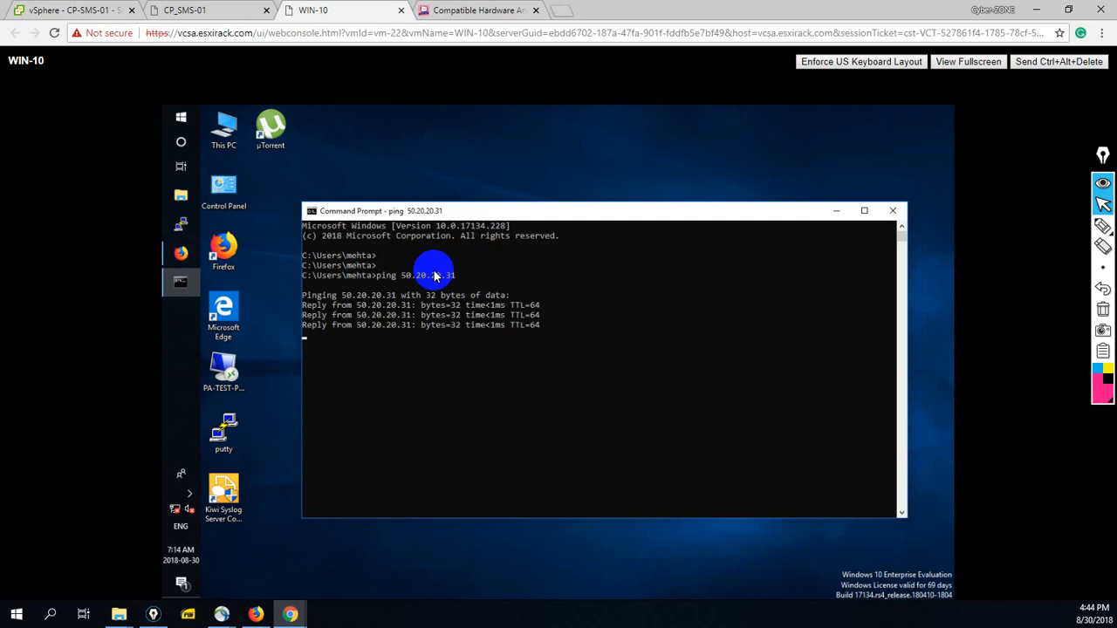
pyautogui.press('Return')
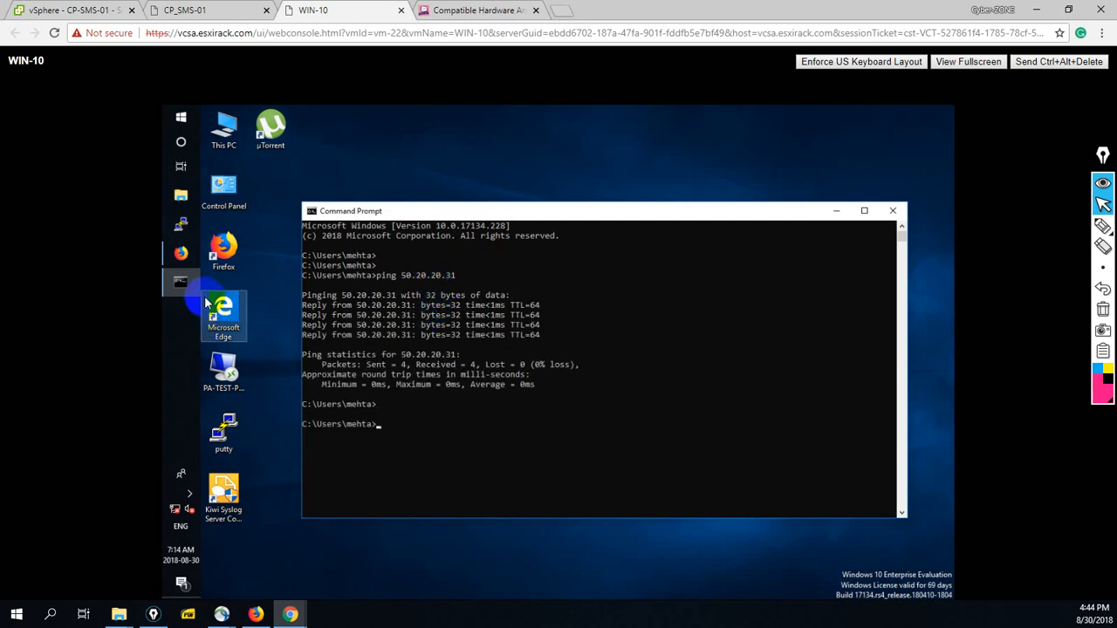
pyautogui.click(174, 253)
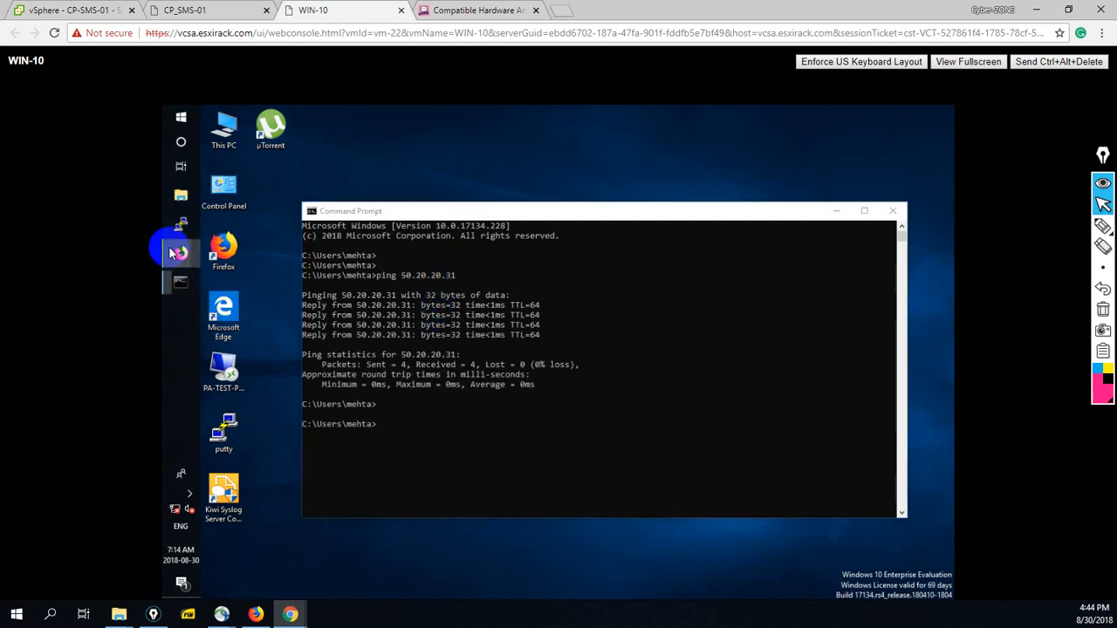
pyautogui.click(174, 278)
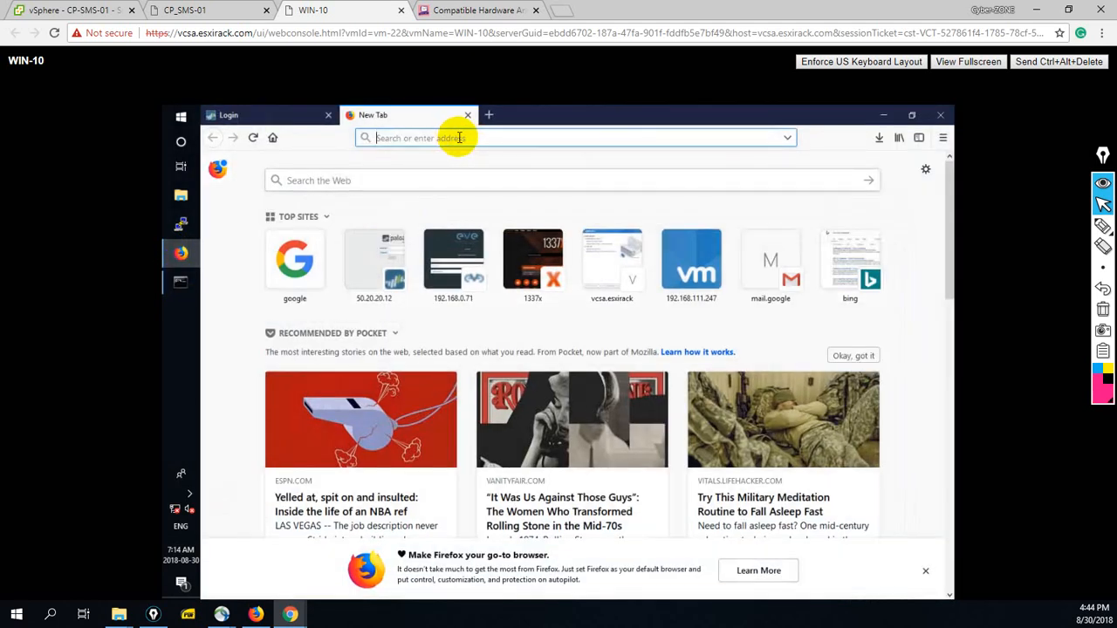
pyautogui.write('https://1')
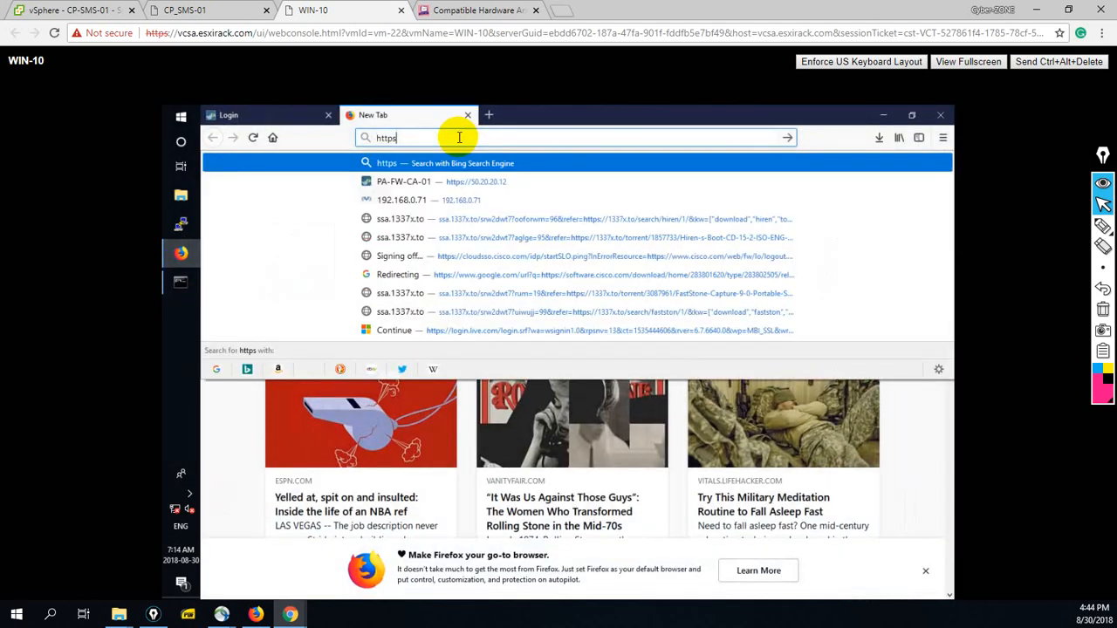
pyautogui.press('BackSpace')
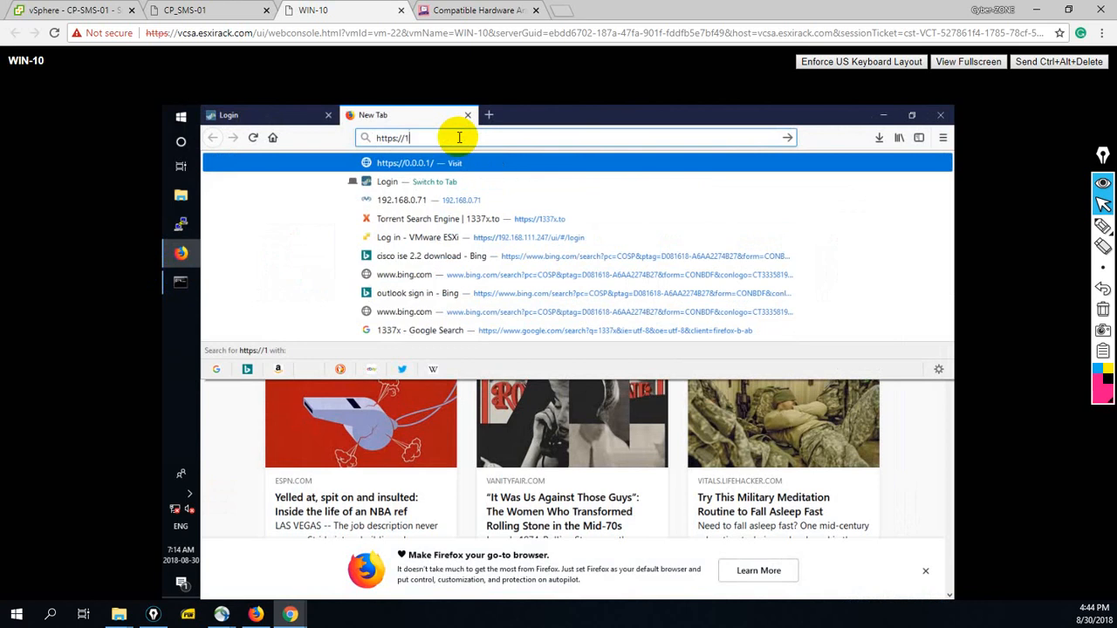
pyautogui.write('50.20.2')
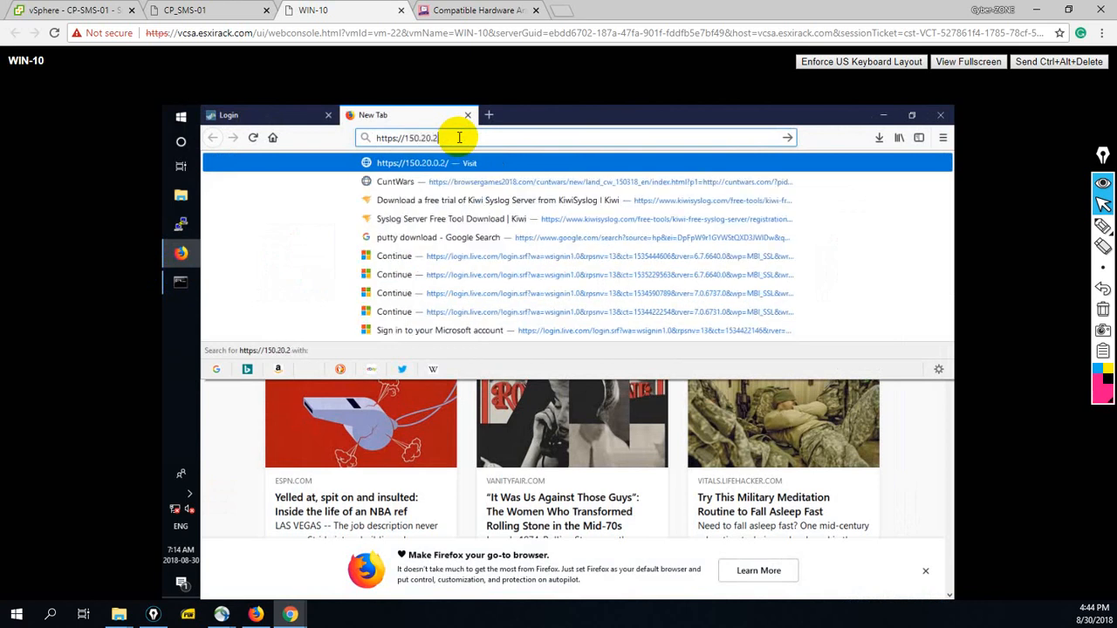
pyautogui.write('0.31')
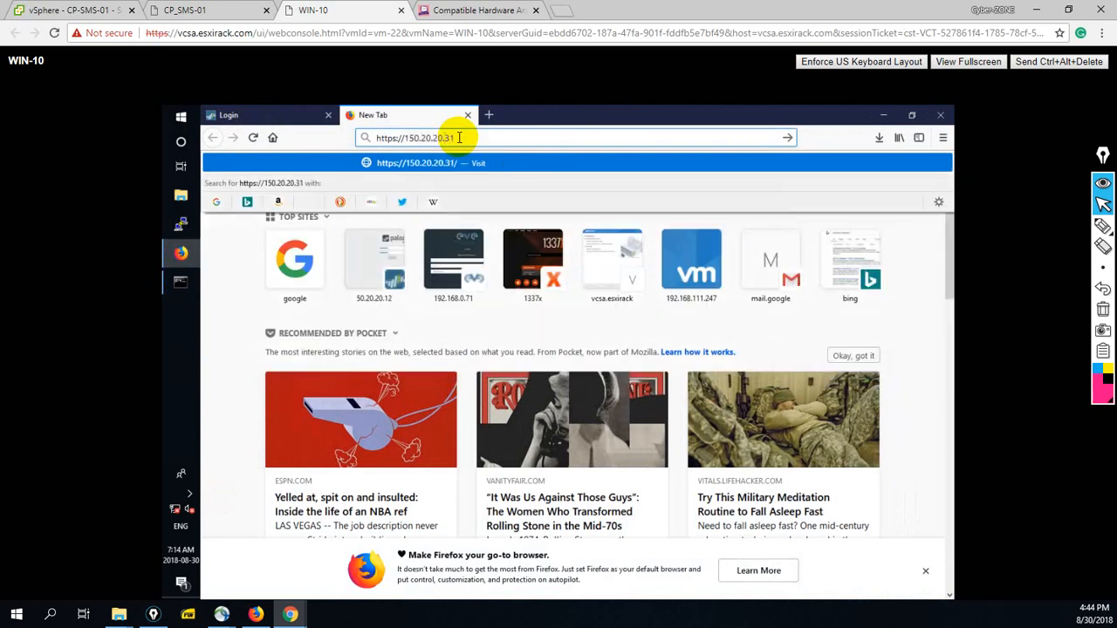
pyautogui.press('Left')
pyautogui.press('Left')
pyautogui.press('Left')
pyautogui.press('Left')
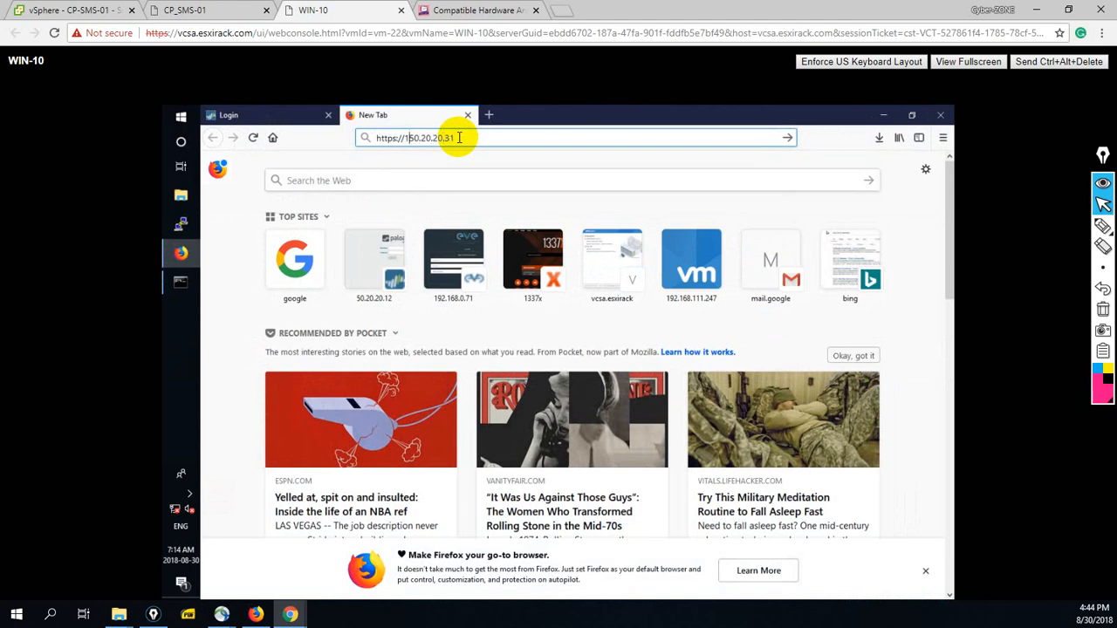
pyautogui.press('BackSpace')
pyautogui.press('Return')
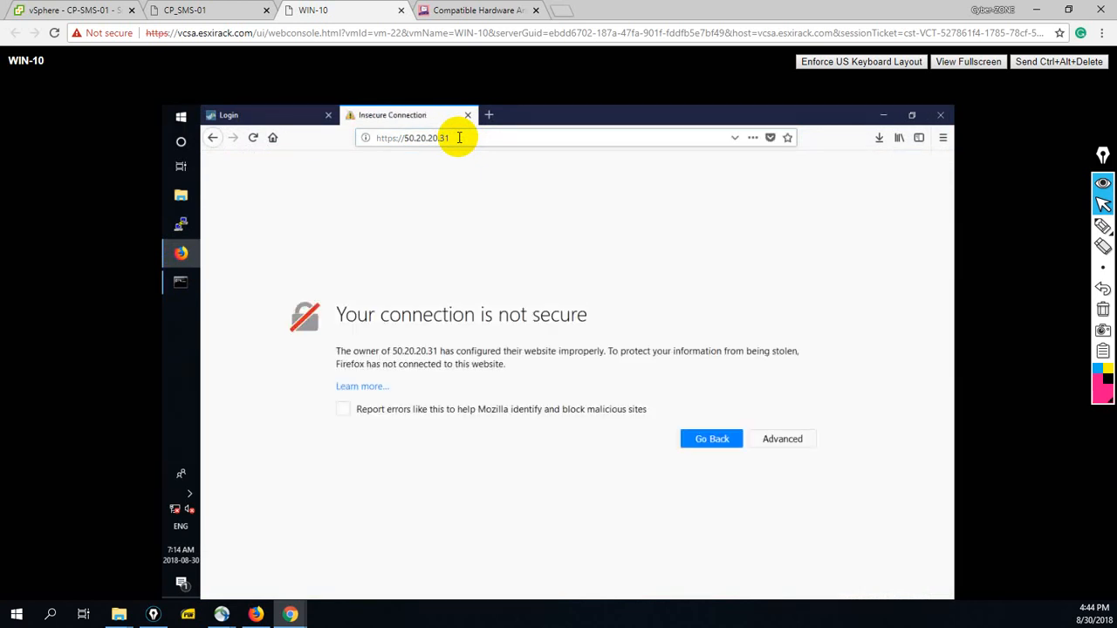
# Reveal the certificate error details and start adding a security exception.
pyautogui.click(771, 440)
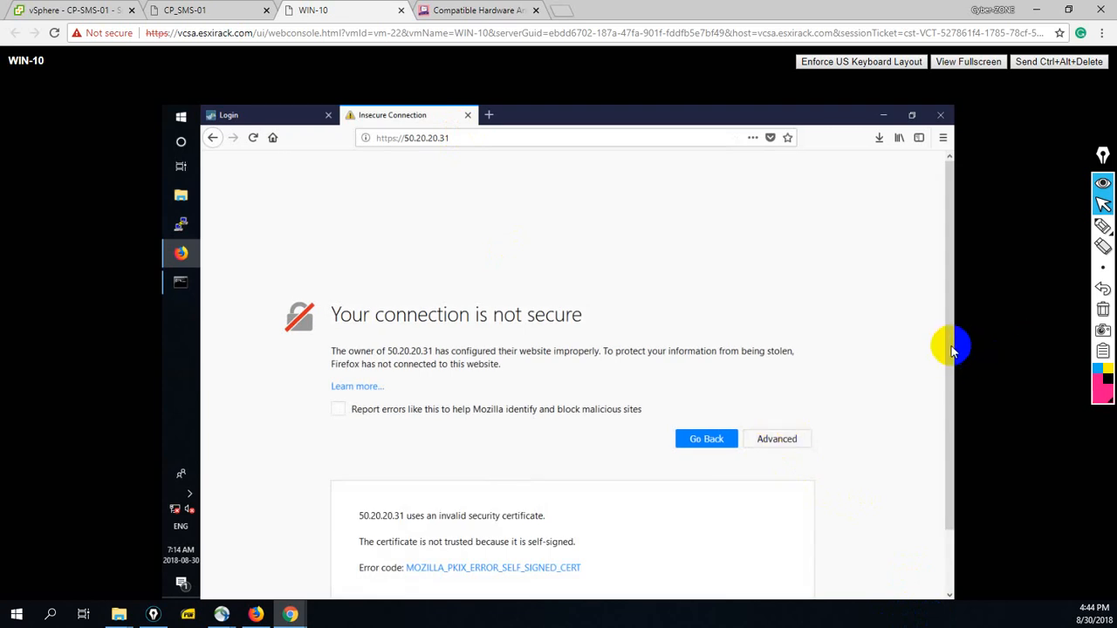
pyautogui.moveTo(948, 348); pyautogui.dragTo(944, 561)
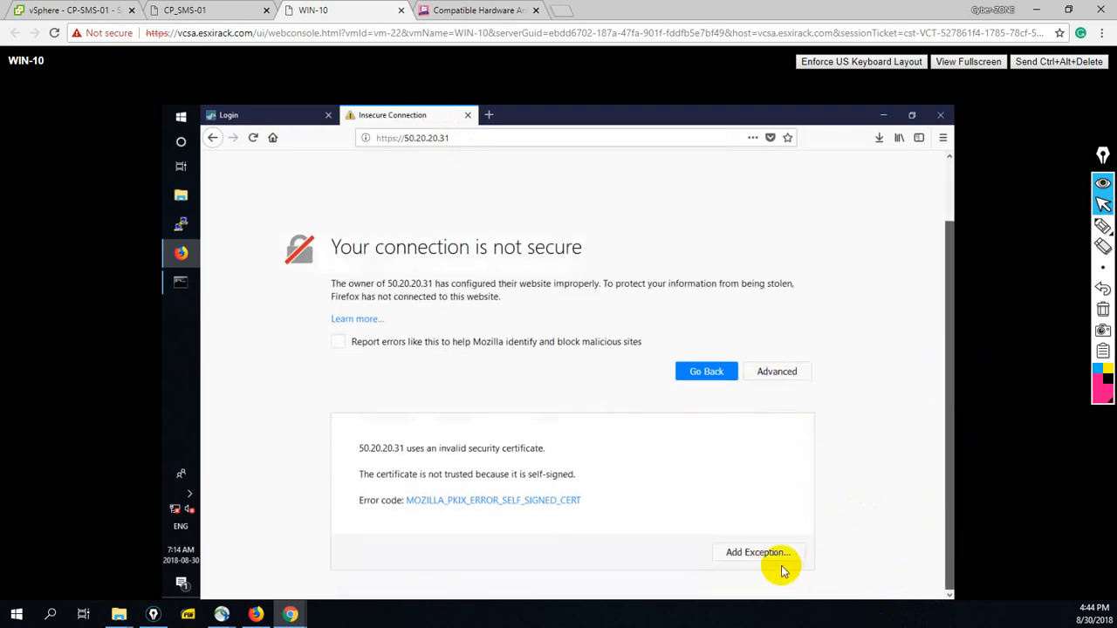
pyautogui.click(746, 553)
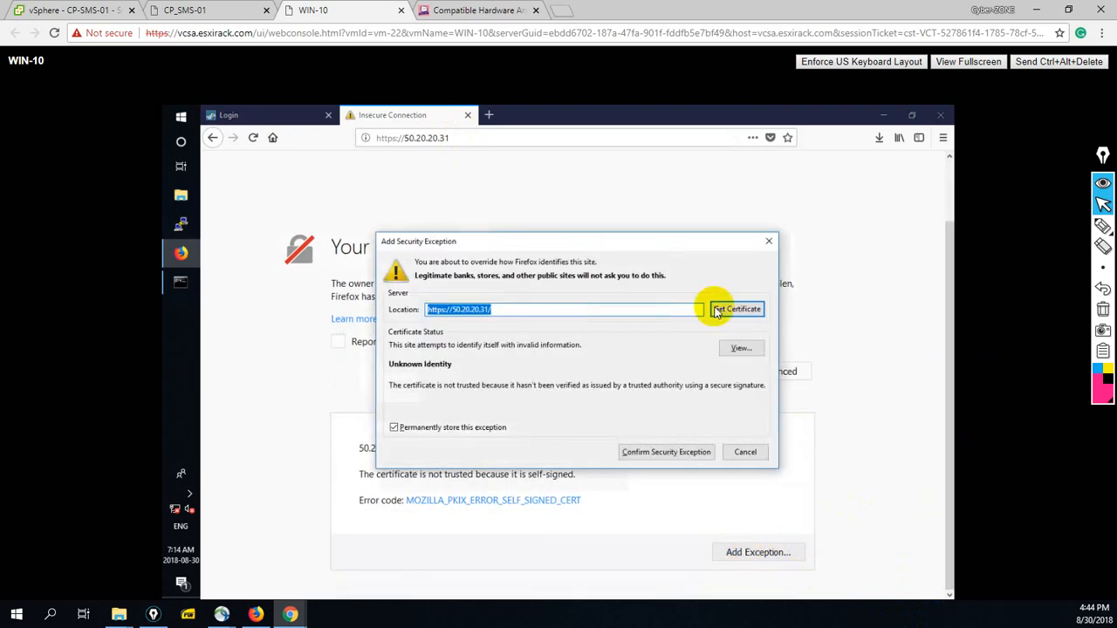
# Confirm the security exception and submit the admin login, saving it in Firefox.
pyautogui.click(661, 455)
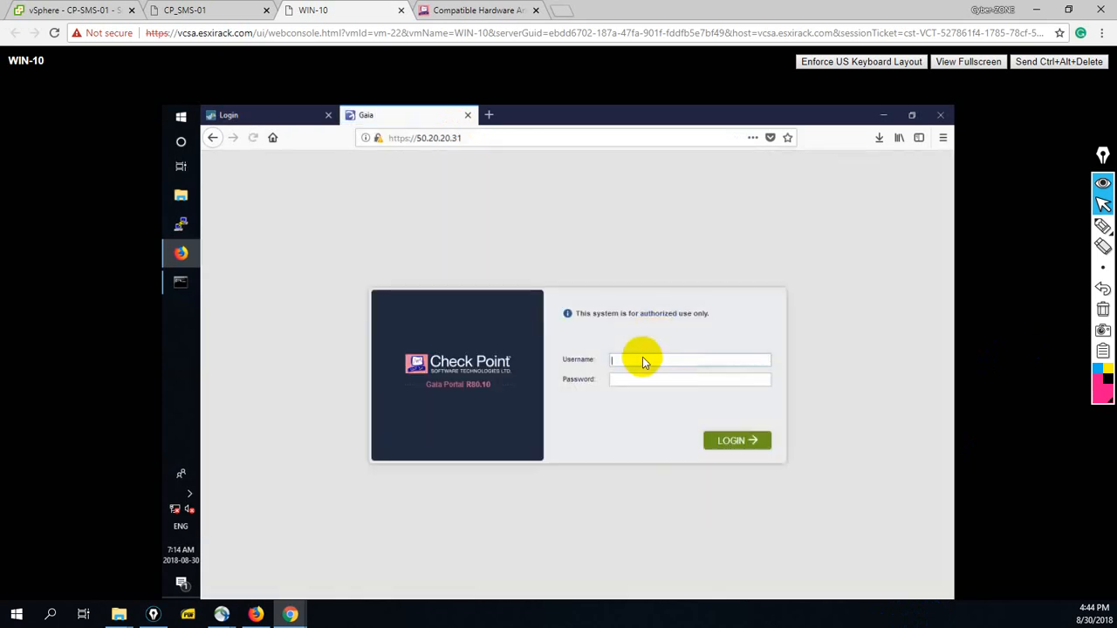
pyautogui.write('admin')
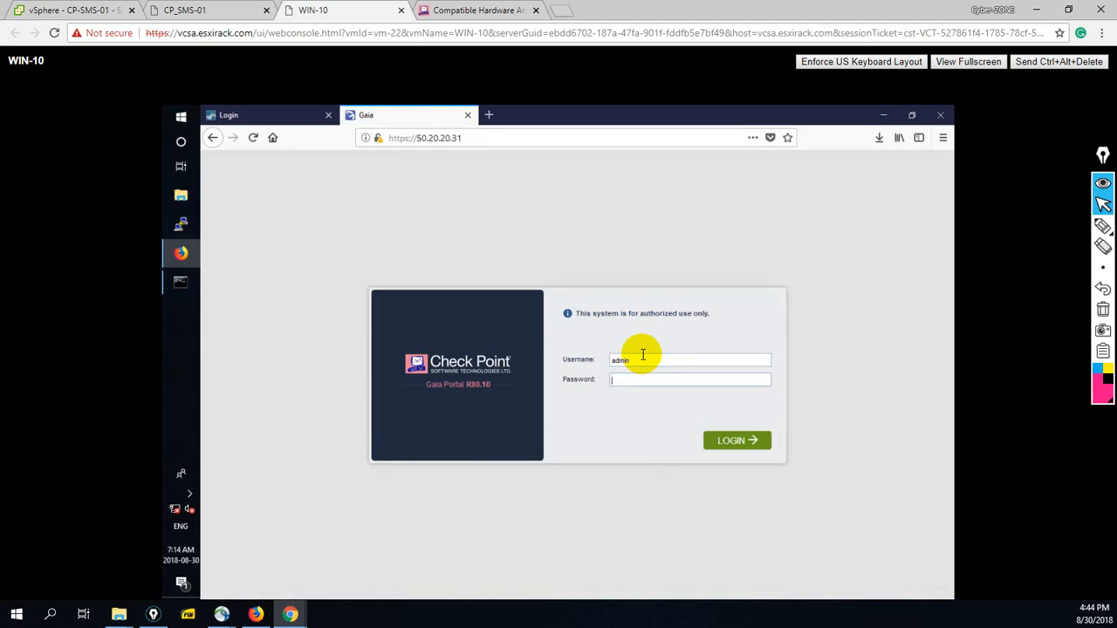
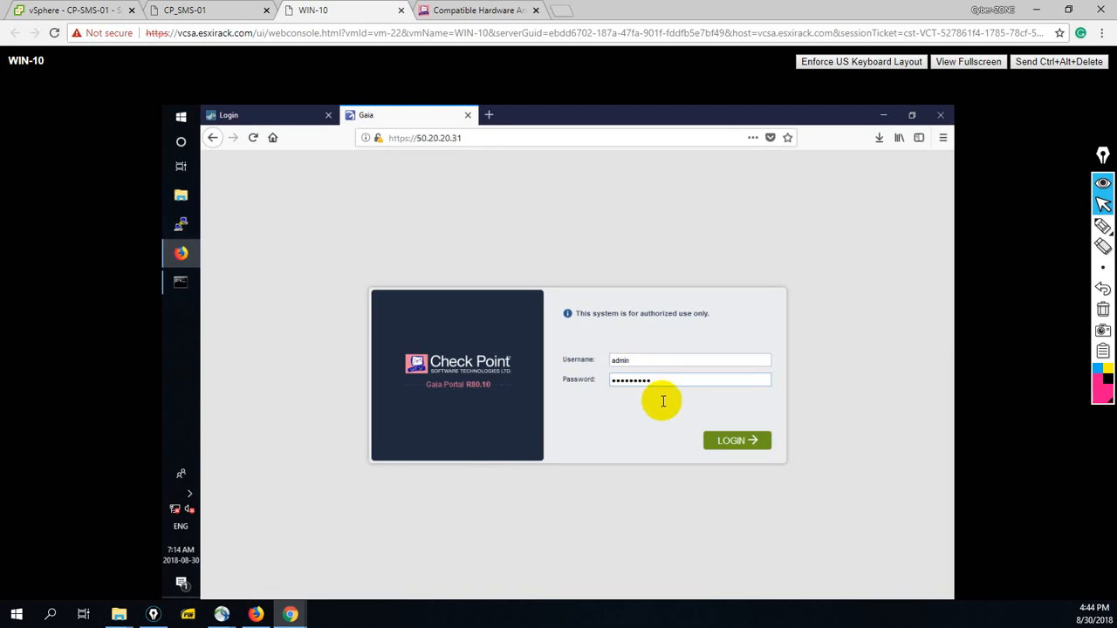
pyautogui.click(737, 441)
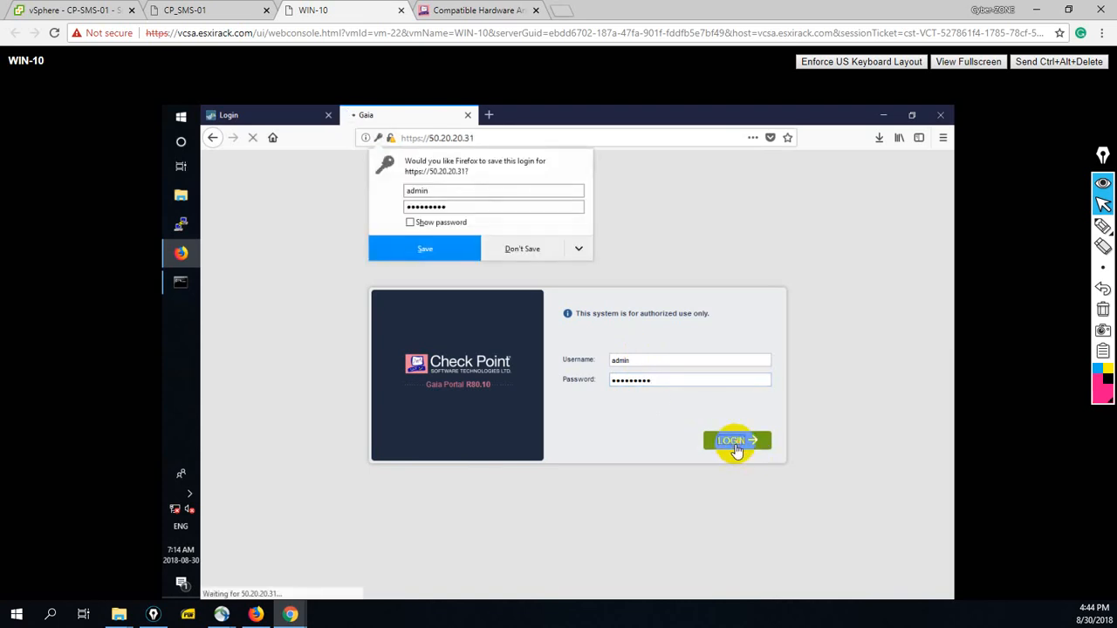
pyautogui.click(424, 248)
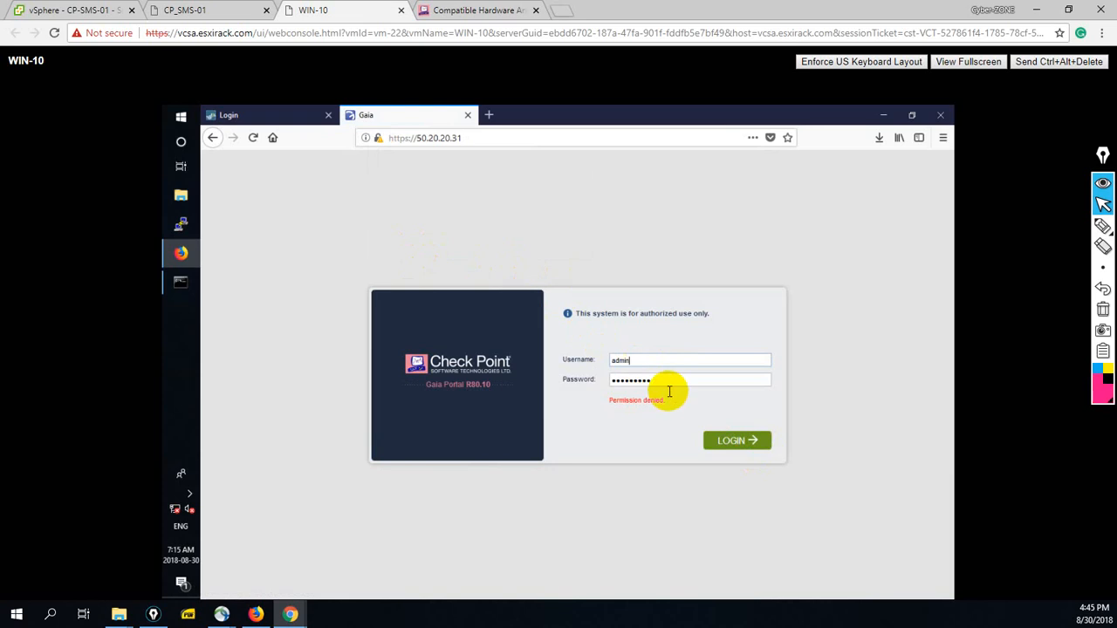
# Retype the password after Permission denied, log in again, decline the update and resend.
pyautogui.click(611, 380)
pyautogui.doubleClick(611, 381)
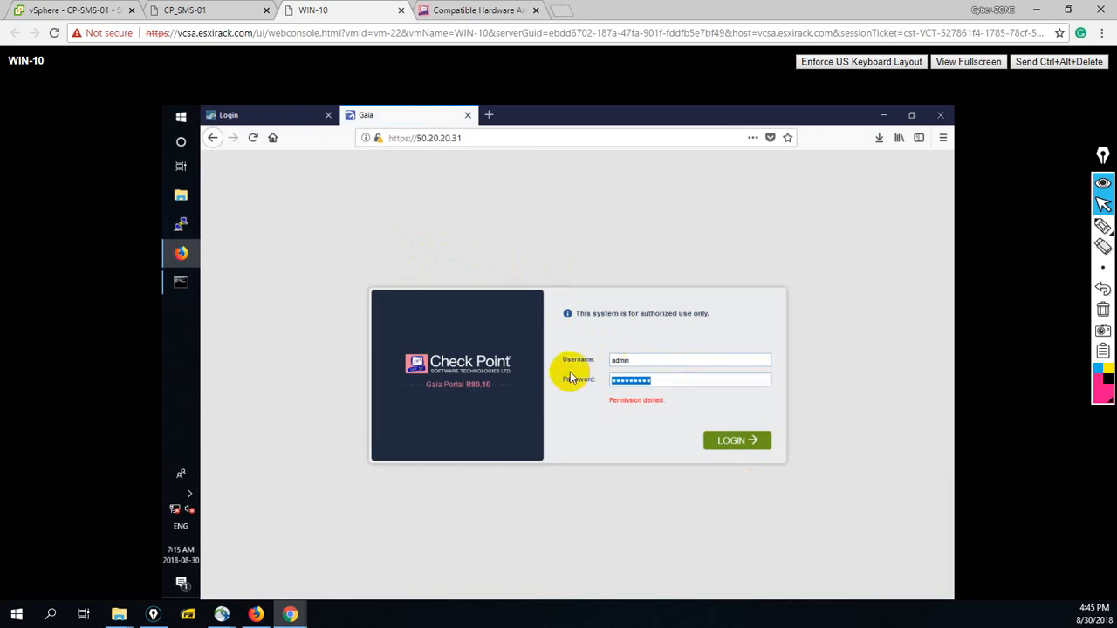
pyautogui.press('BackSpace')
pyautogui.write('****')
pyautogui.write('****')
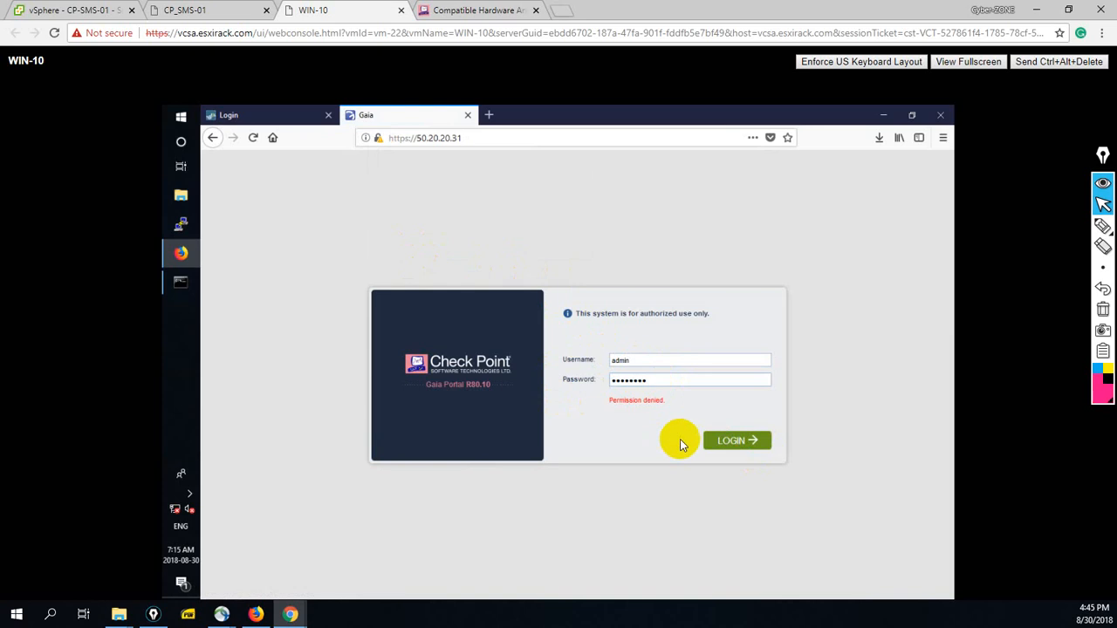
pyautogui.click(737, 441)
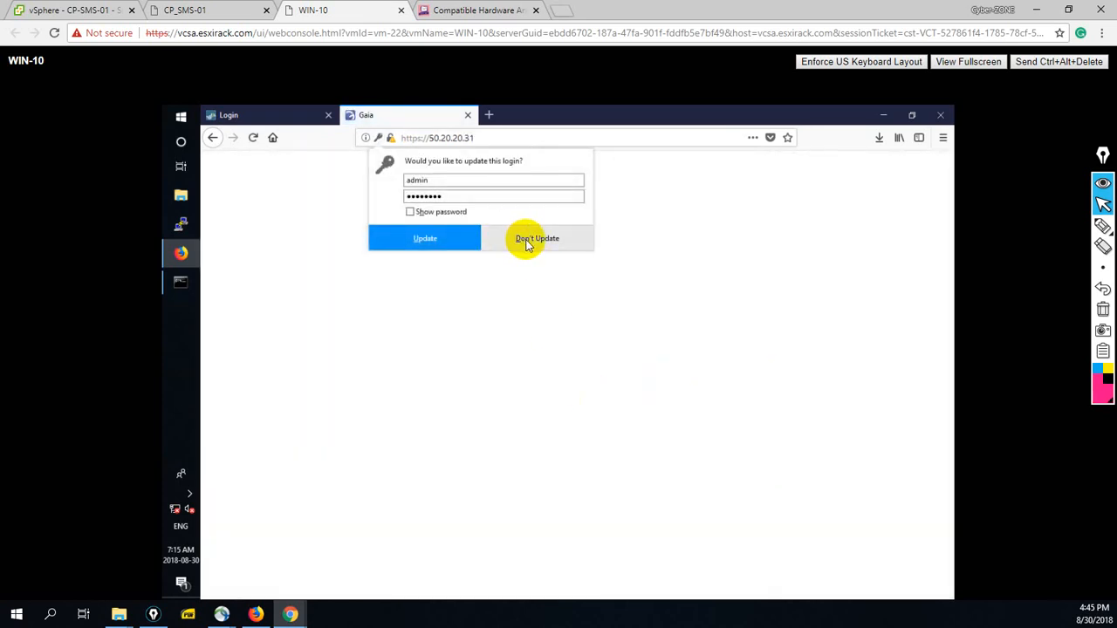
pyautogui.click(423, 237)
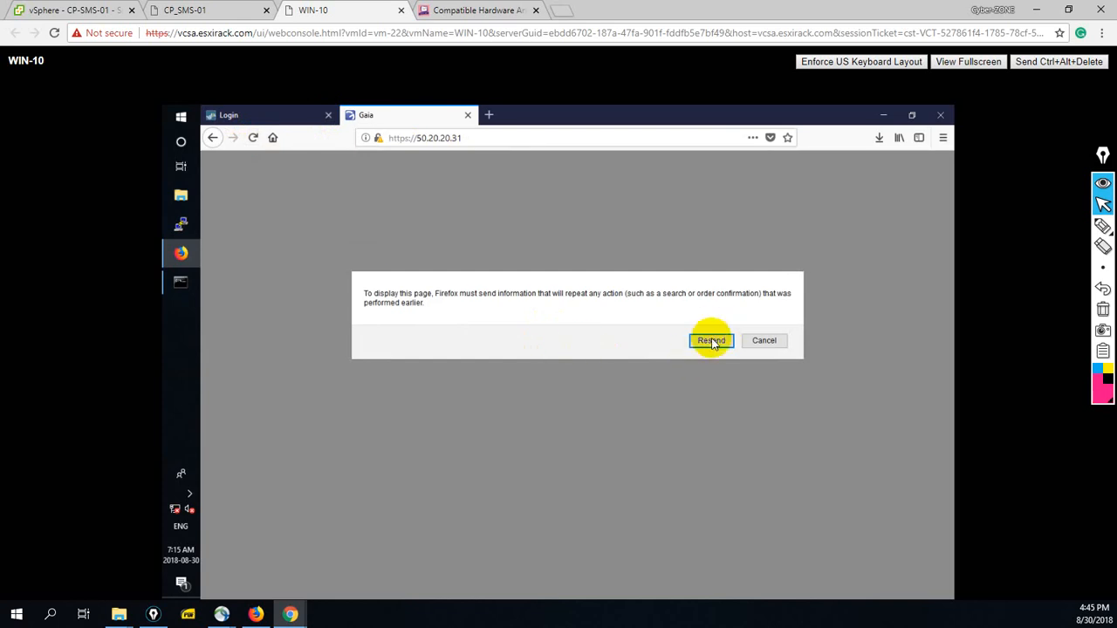
pyautogui.click(711, 341)
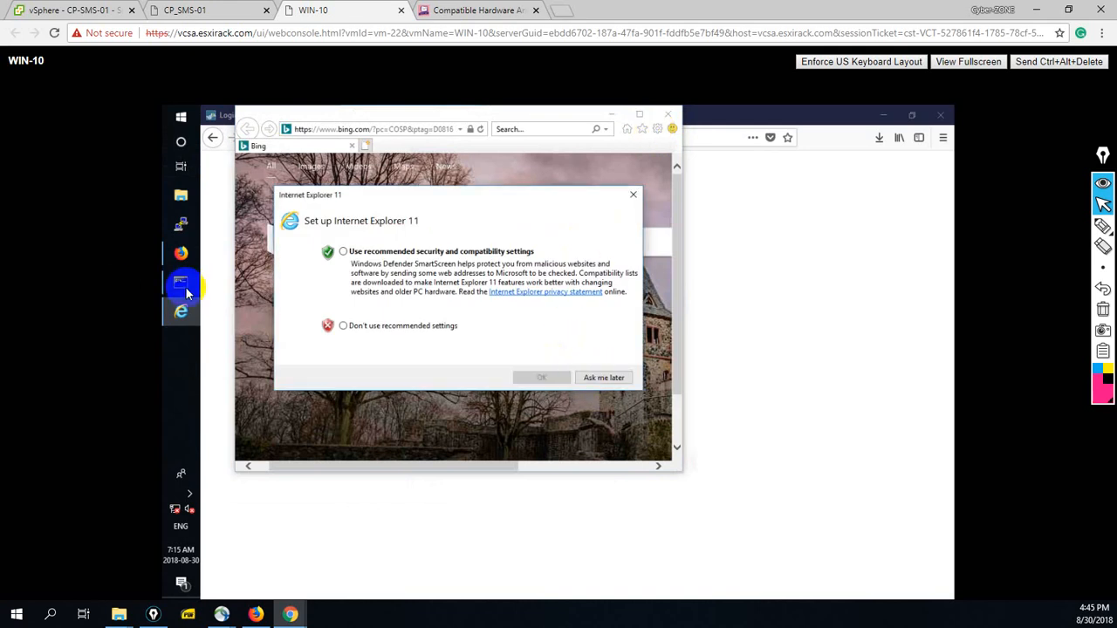
# Decline IE's recommended setup settings and open Internet Options.
pyautogui.click(342, 325)
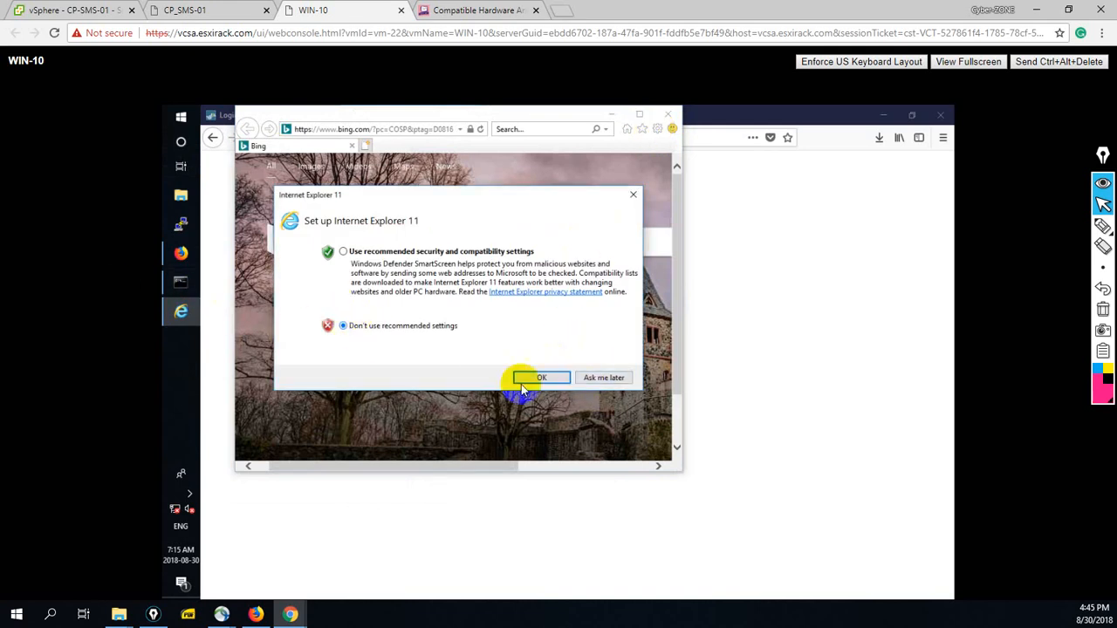
pyautogui.click(603, 378)
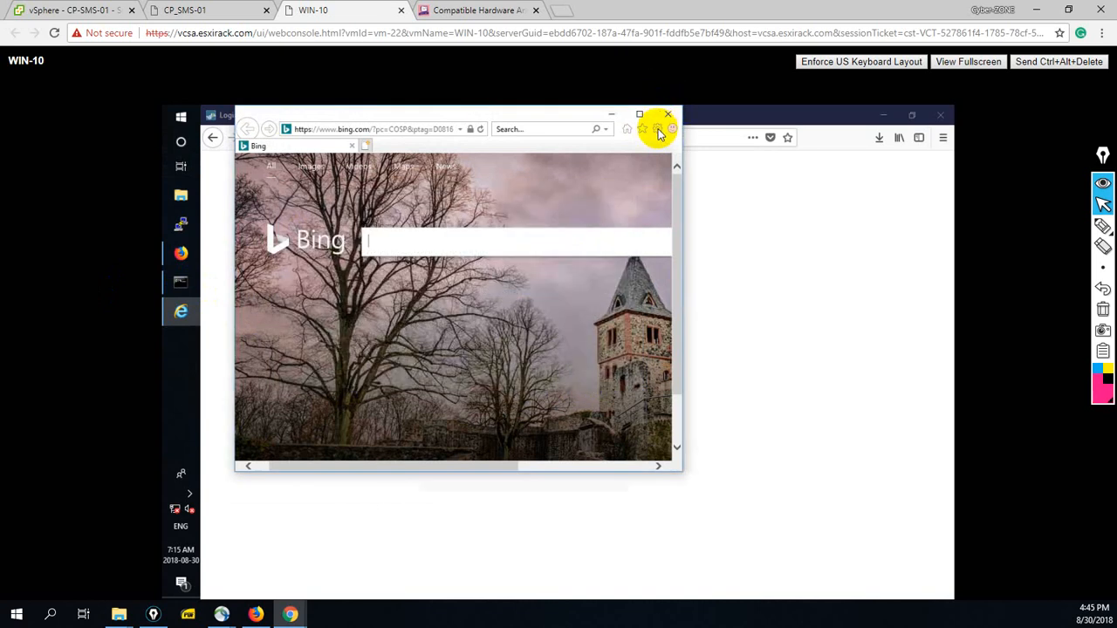
pyautogui.click(657, 130)
pyautogui.click(671, 129)
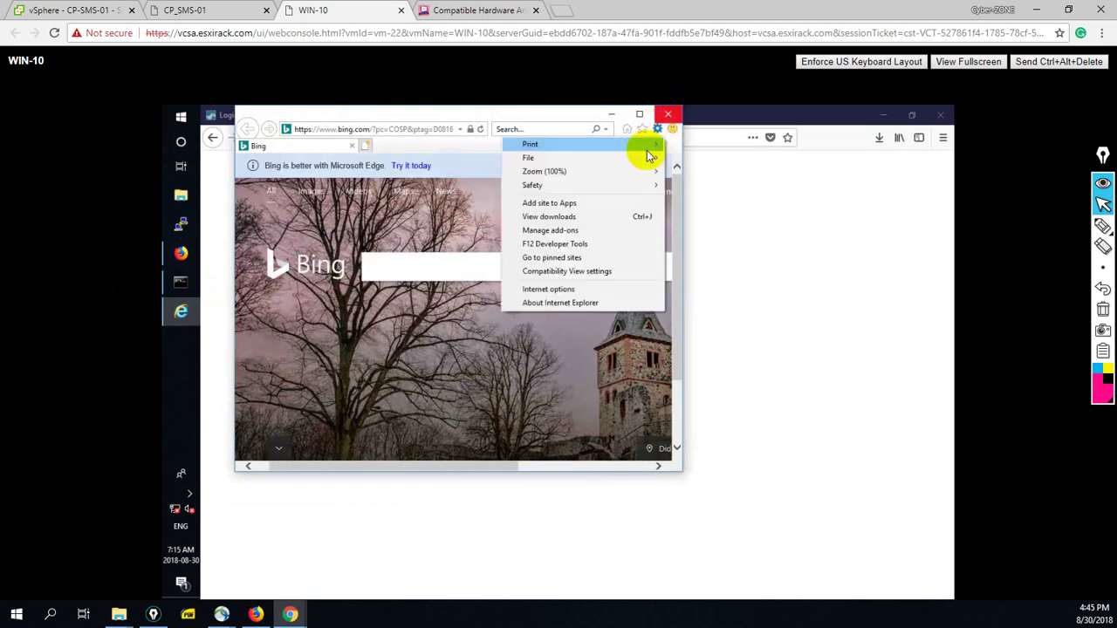
pyautogui.click(550, 289)
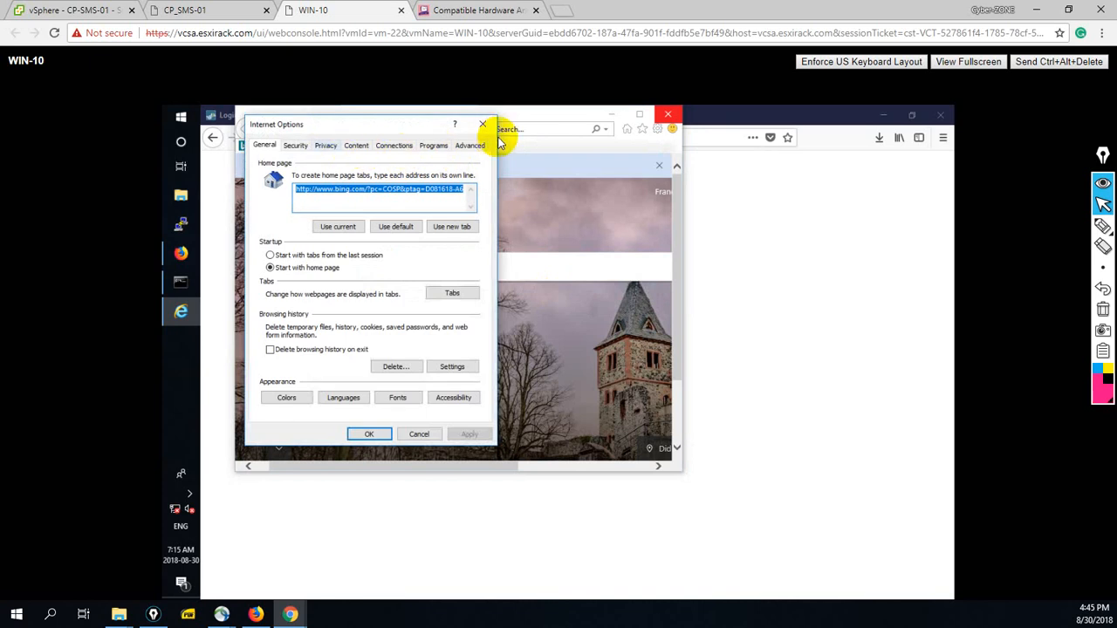
# Enable 'Use SSL 3.0' on the Advanced tab and apply the change.
pyautogui.click(469, 145)
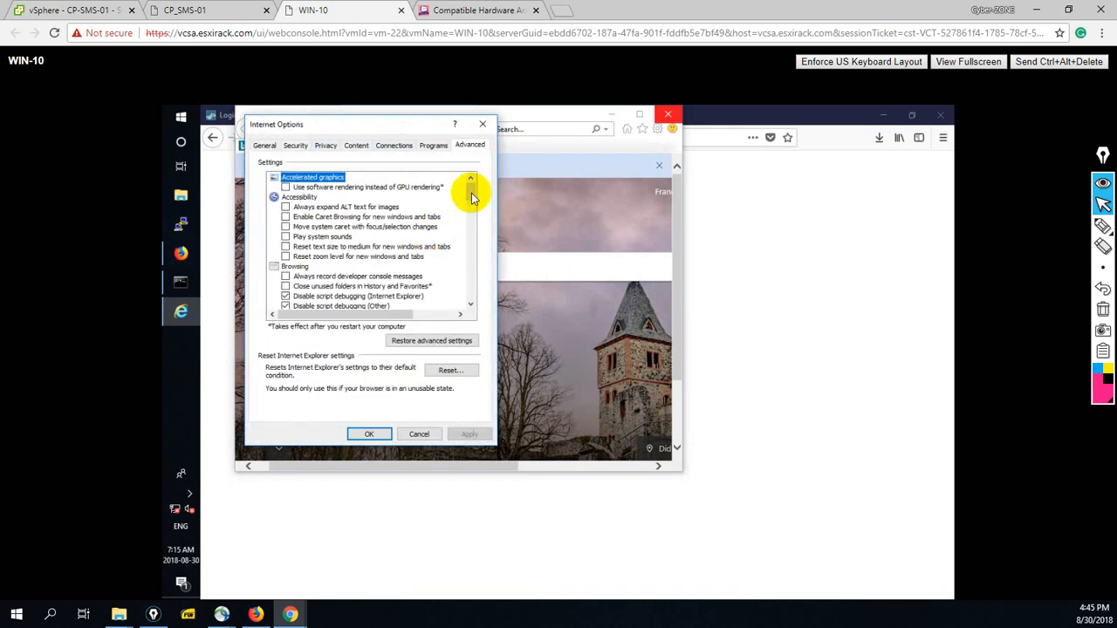
pyautogui.moveTo(471, 190); pyautogui.dragTo(474, 309)
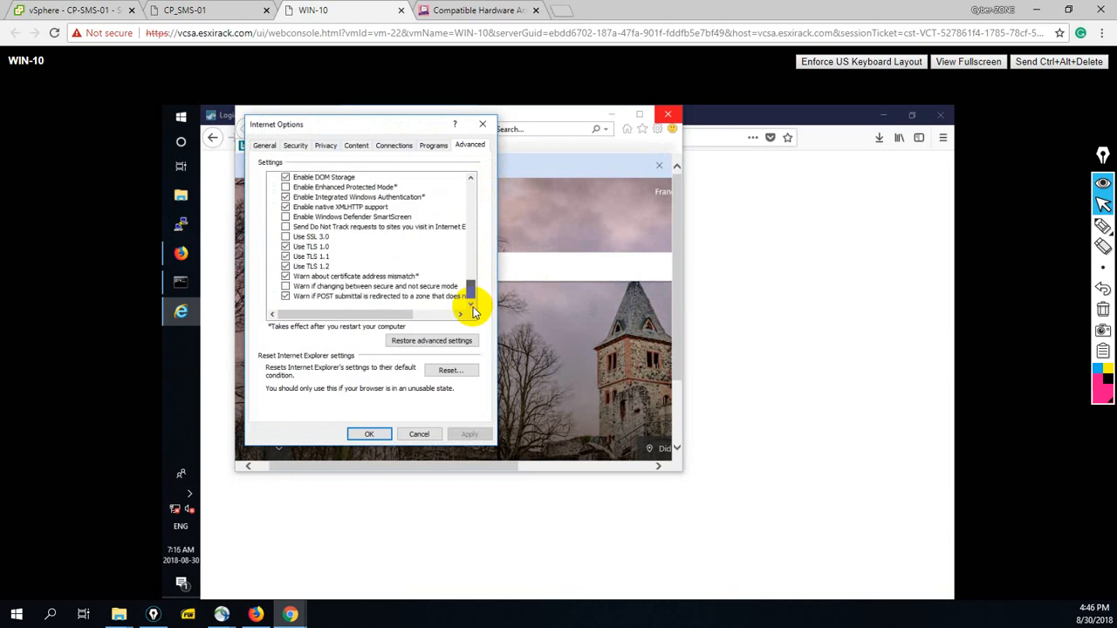
pyautogui.click(285, 236)
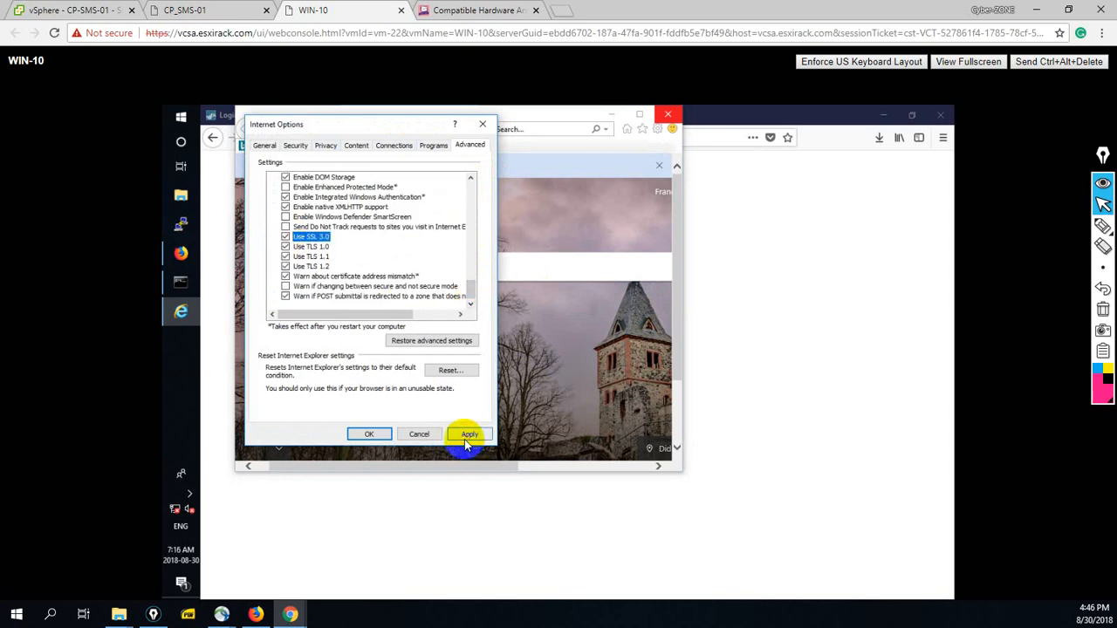
pyautogui.click(468, 435)
pyautogui.click(363, 435)
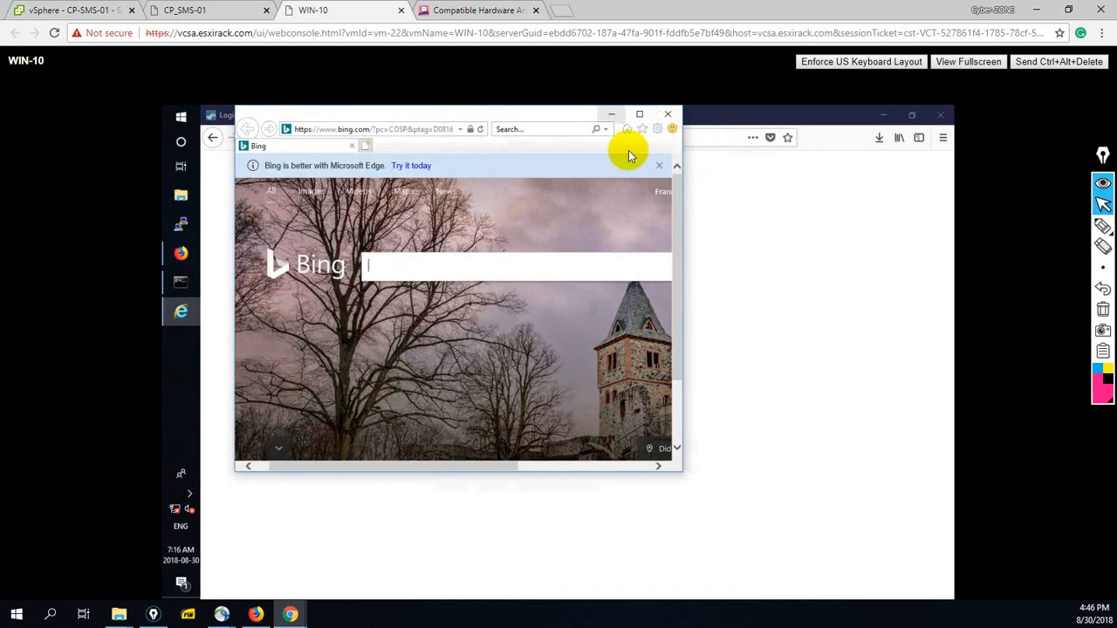
pyautogui.doubleClick(344, 115)
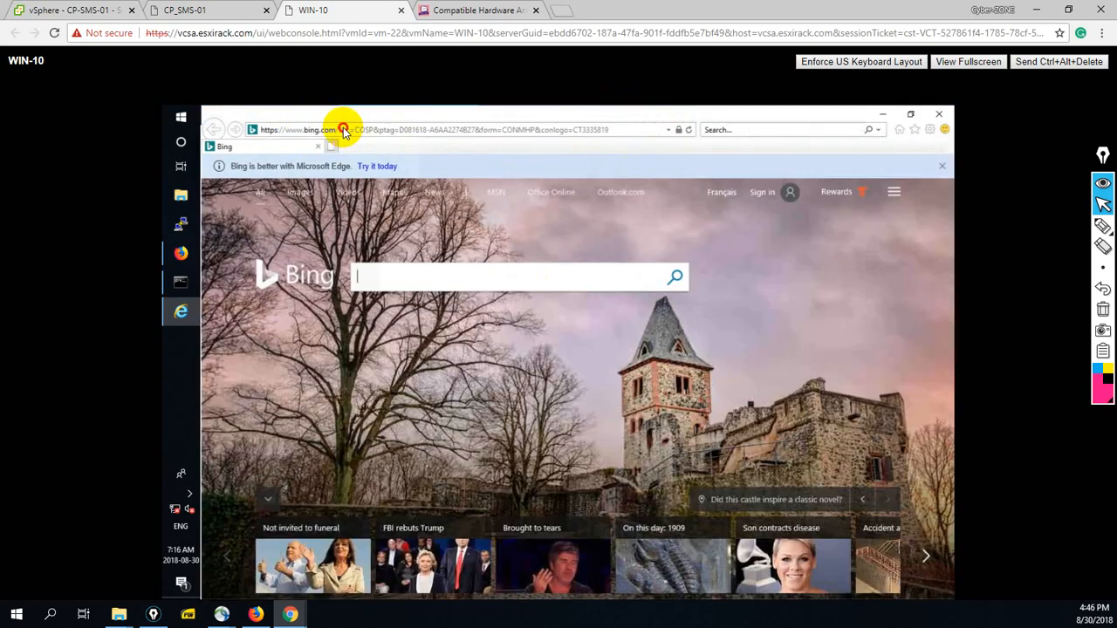
pyautogui.click(345, 130)
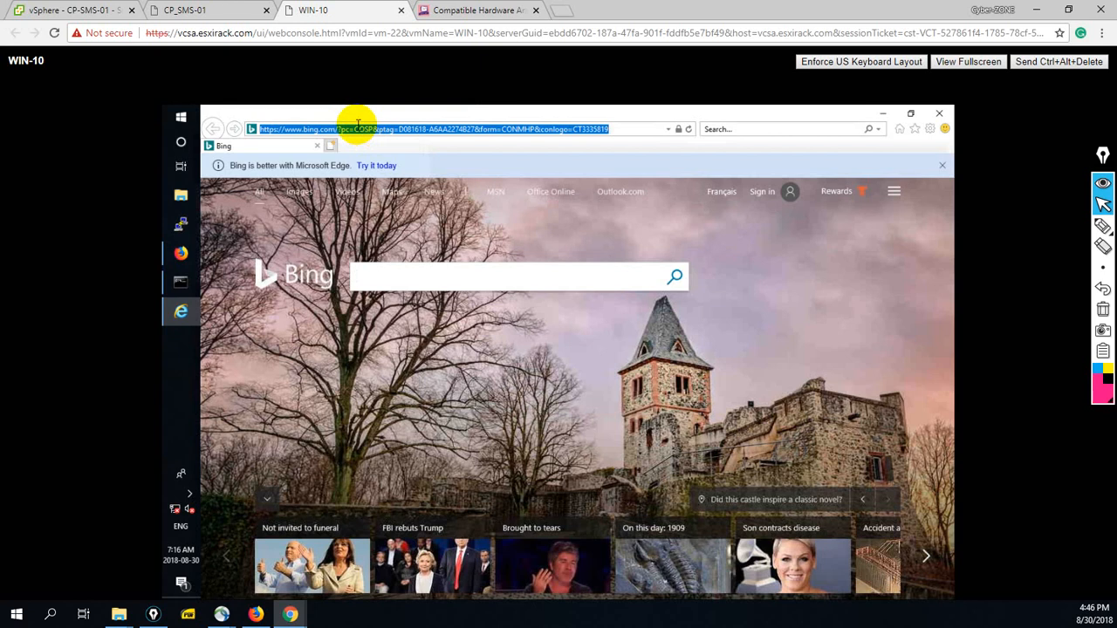
pyautogui.press('BackSpace')
pyautogui.write('https://1')
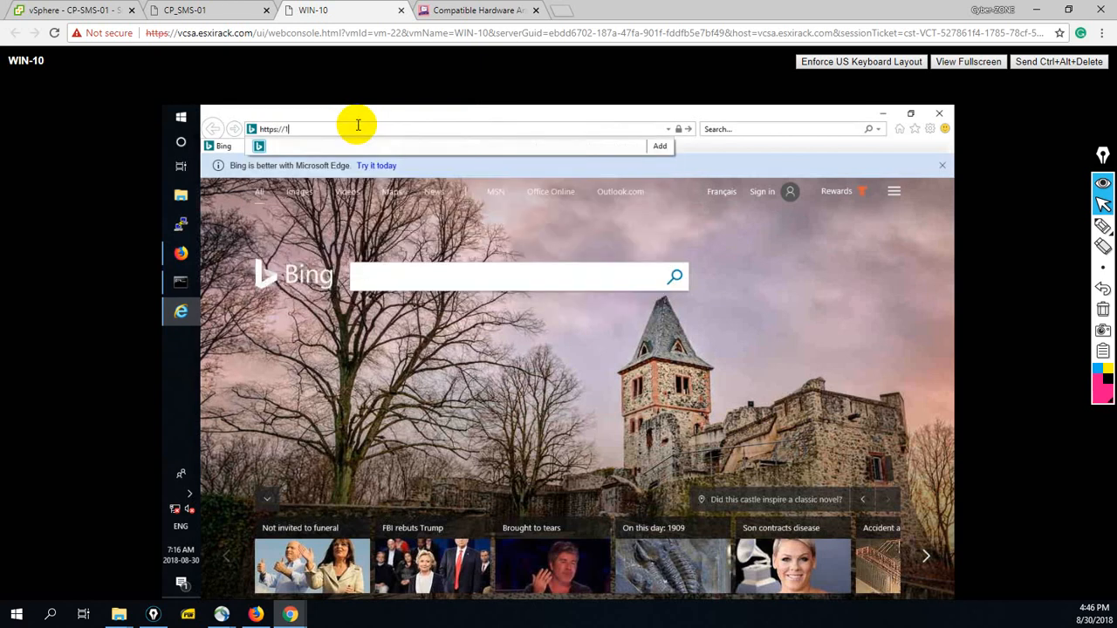
pyautogui.write('0.20.20.31')
pyautogui.press('Return')
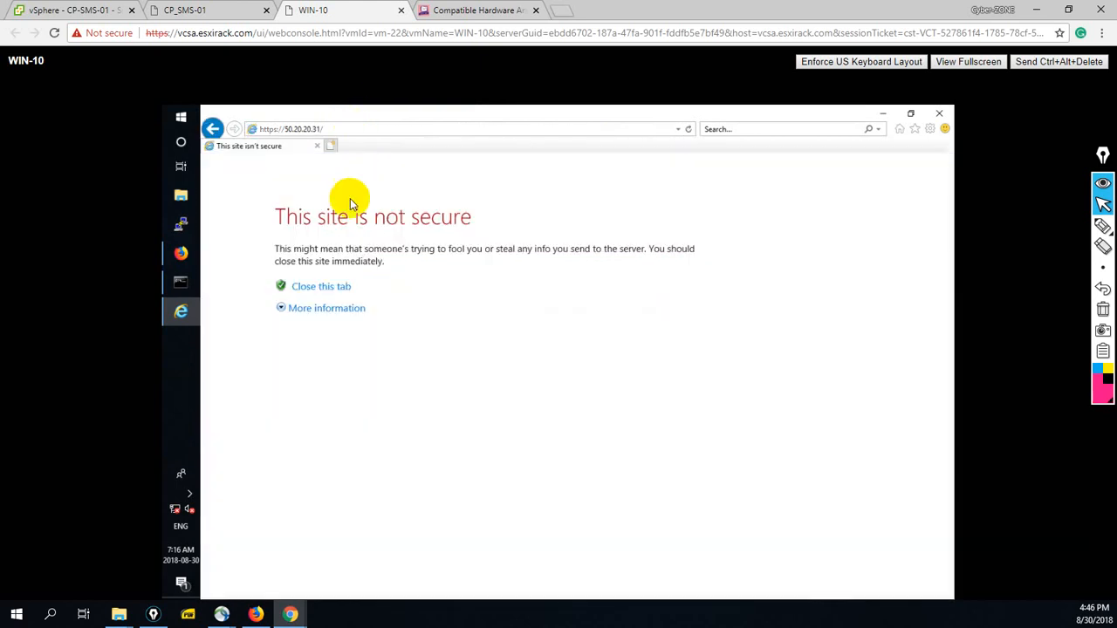
pyautogui.click(316, 312)
# Bypass the certificate warning, log in to the Gaia portal as admin and agree to save the password.
pyautogui.click(353, 387)
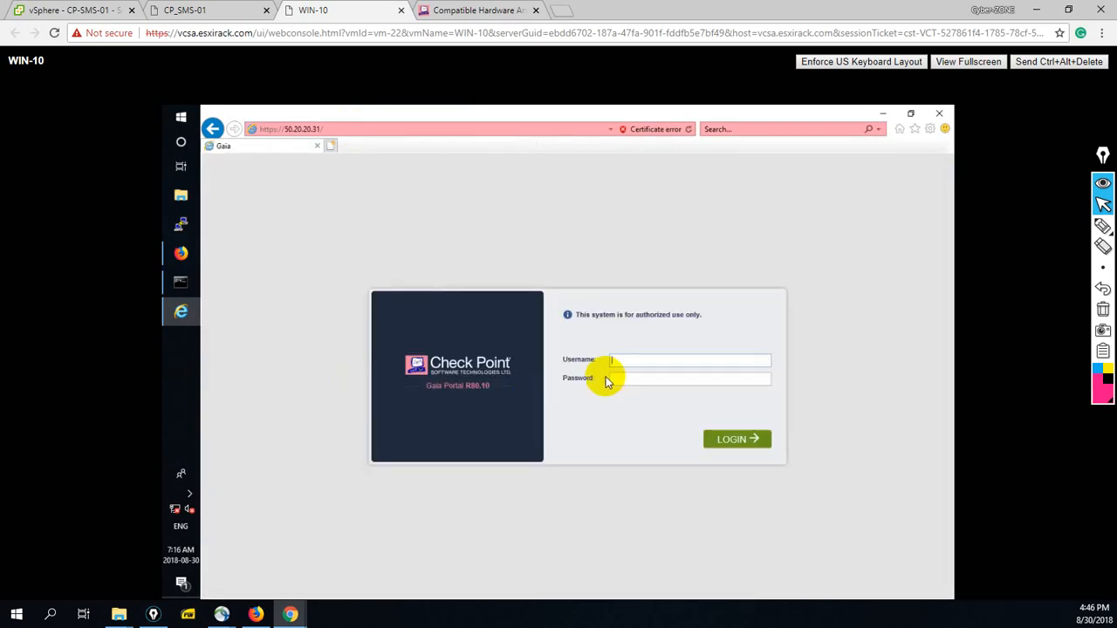
pyautogui.write('admin')
pyautogui.write('•••')
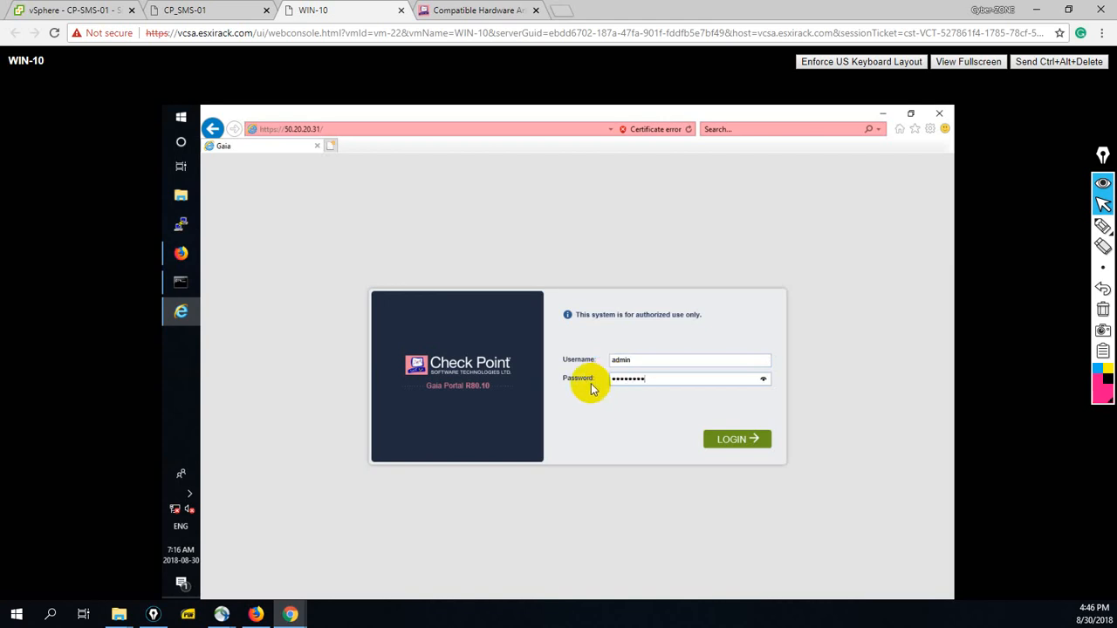
pyautogui.click(738, 439)
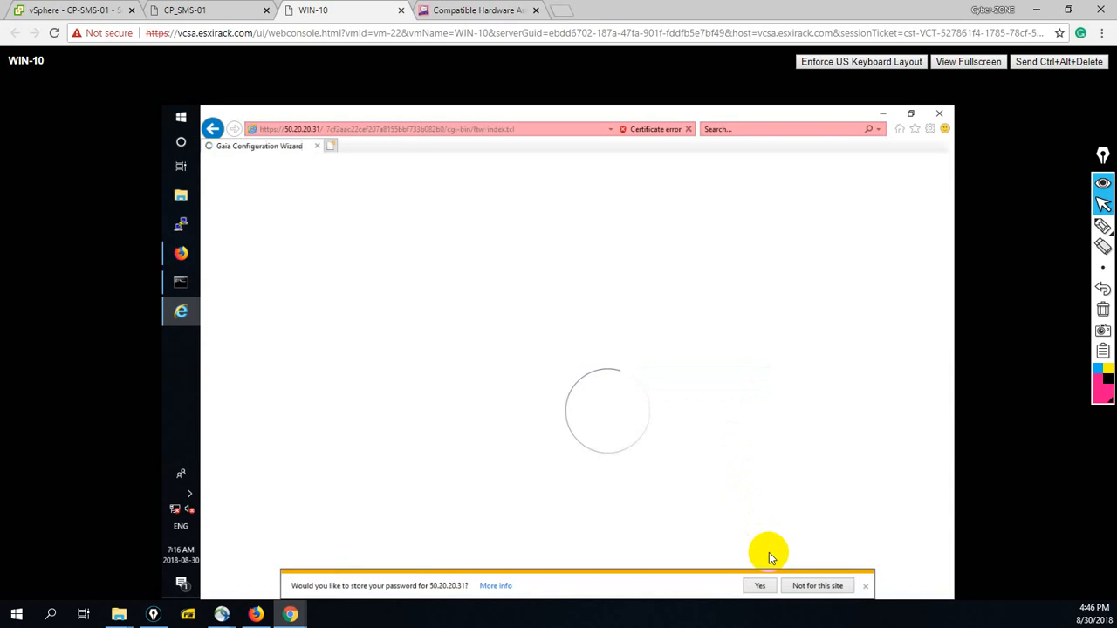
pyautogui.click(759, 586)
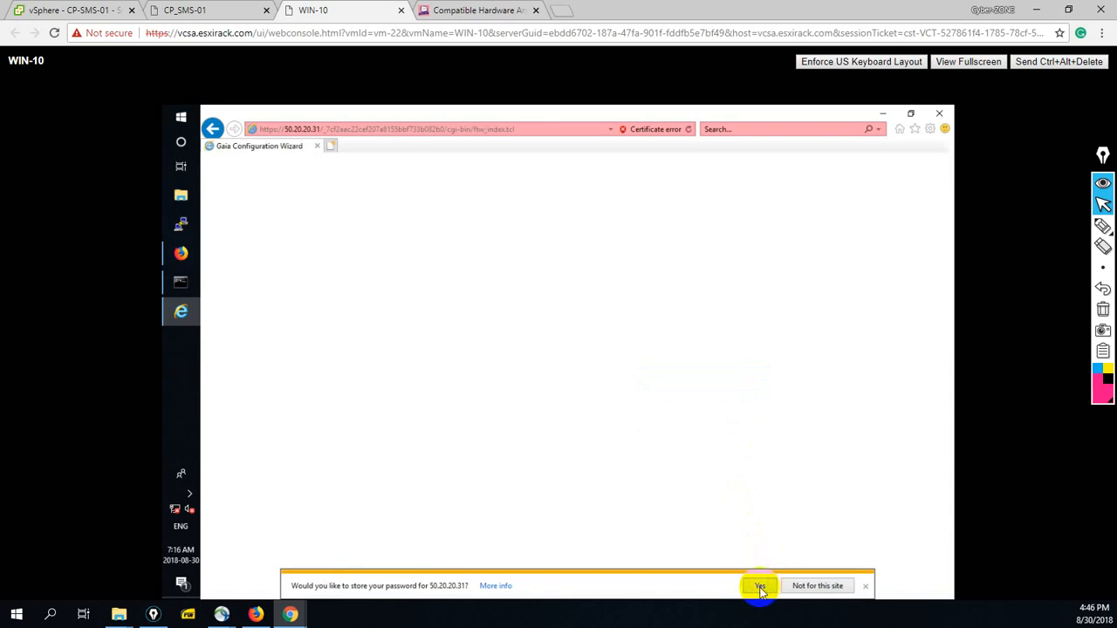
pyautogui.click(759, 586)
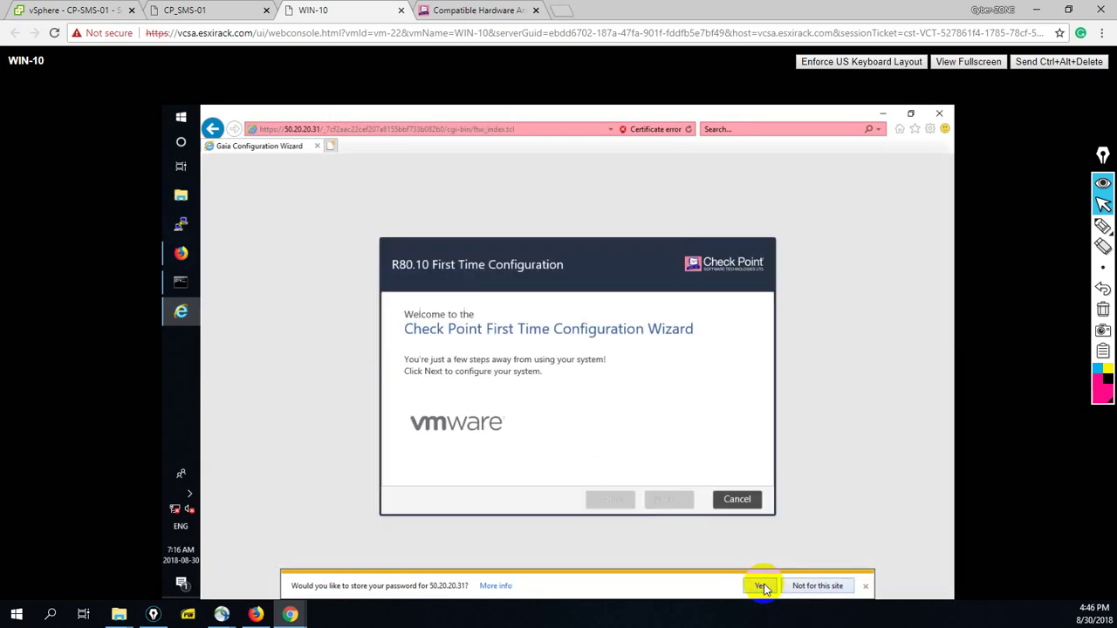
# Dismiss the password prompt, start the wizard with R80.10 configuration and keep eth0's 50.20.20.31/255.255.255.0 management settings.
pyautogui.click(764, 586)
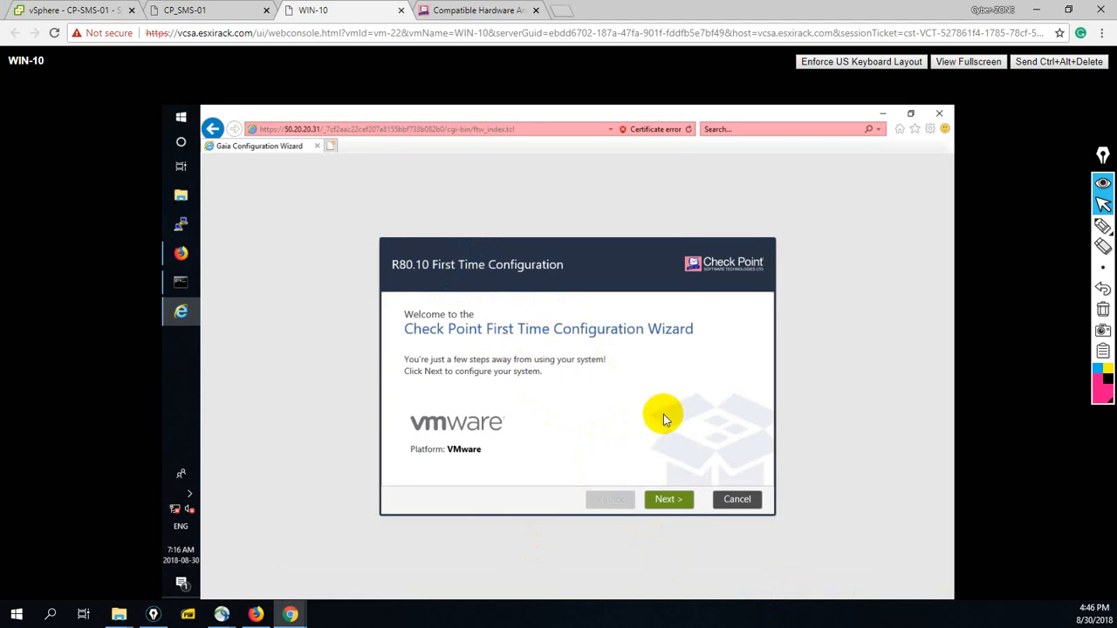
pyautogui.click(668, 499)
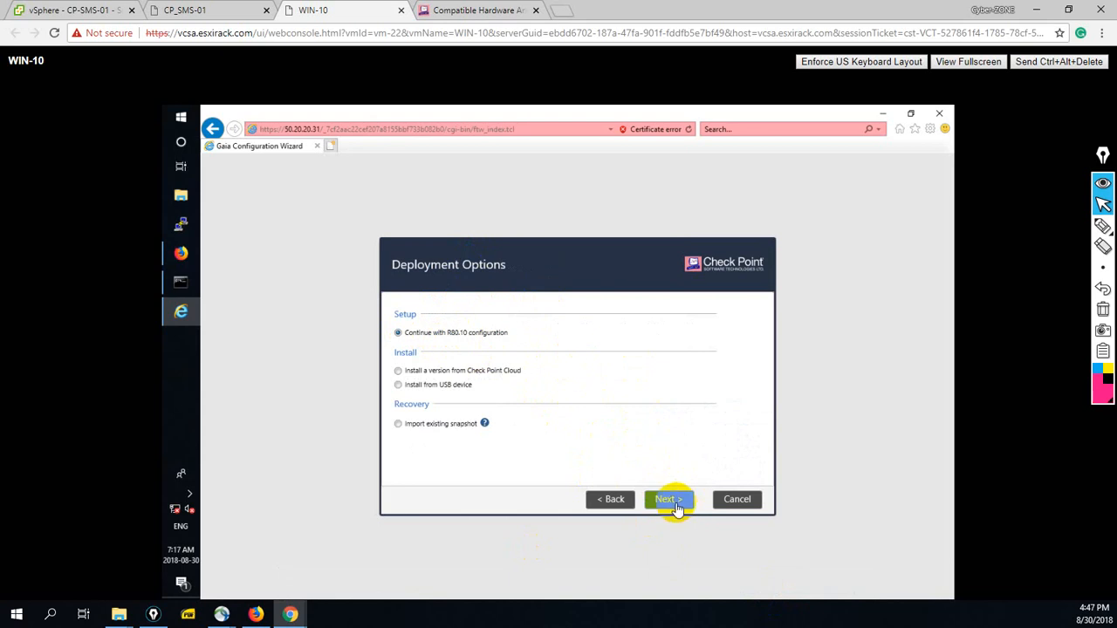
pyautogui.click(674, 504)
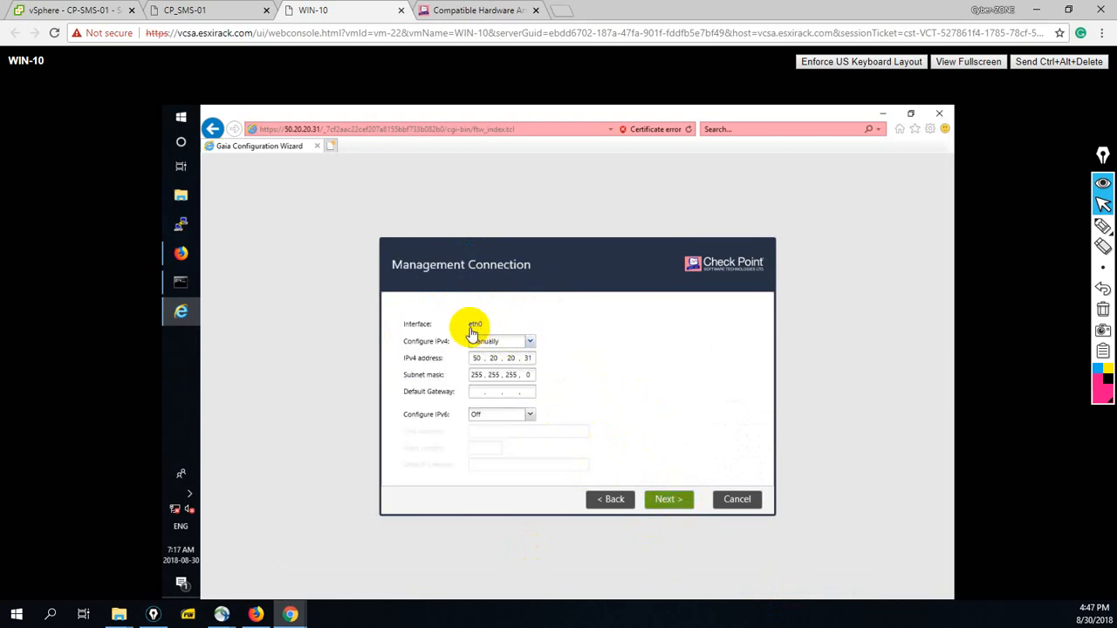
pyautogui.click(674, 502)
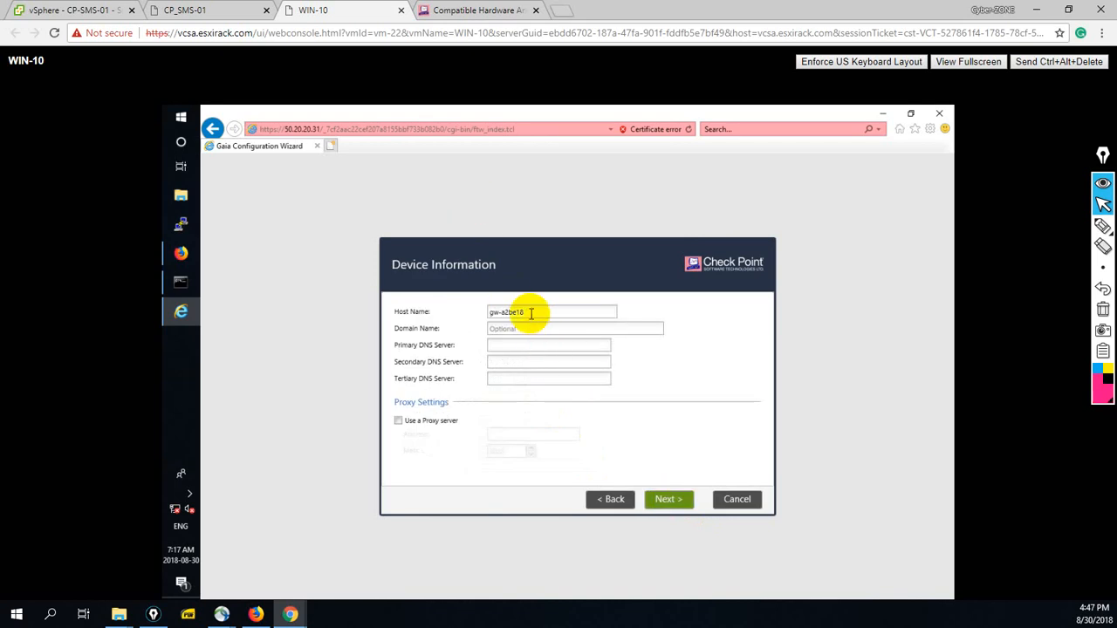
# Replace the default host name with SMS-01.
pyautogui.click(531, 311)
pyautogui.press('BackSpace')
pyautogui.press('BackSpace')
pyautogui.press('BackSpace')
pyautogui.press('BackSpace')
pyautogui.write('SMS')
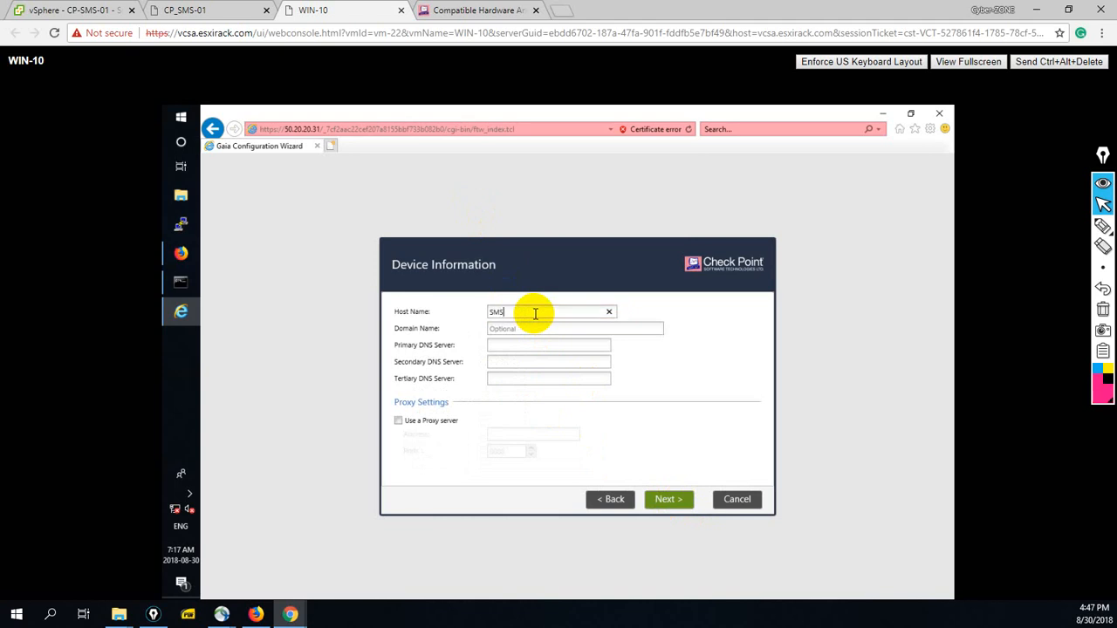
pyautogui.write('-')
pyautogui.press('BackSpace')
pyautogui.write('01')
pyautogui.press('Tab')
pyautogui.write('4.2.2.2')
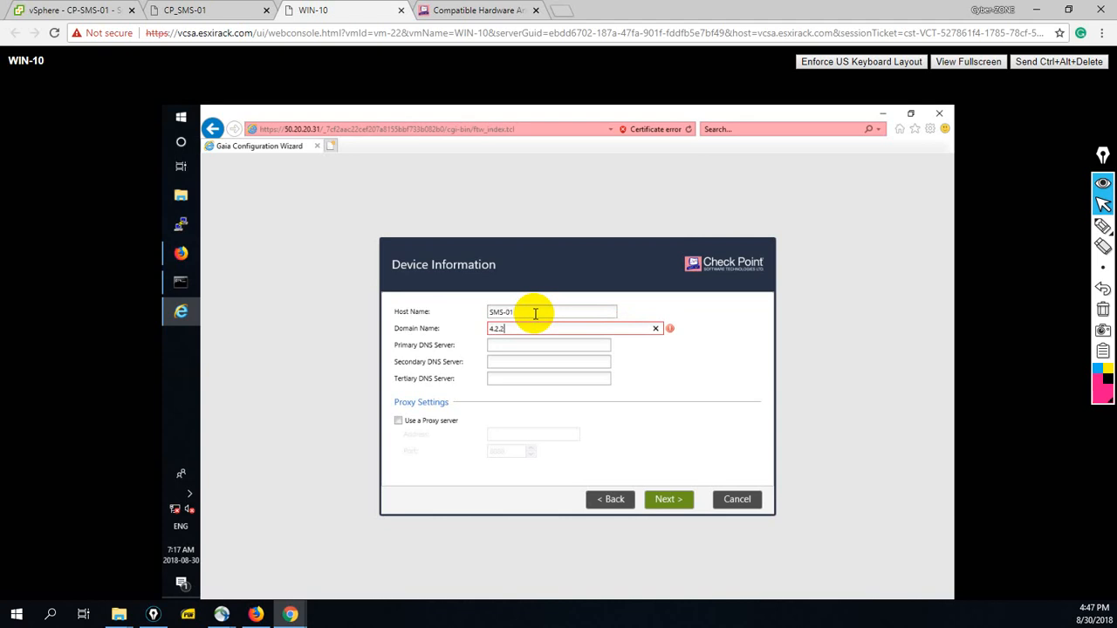
# Set domain esxirack.com, DNS servers 192.168.111.51 and 4.2.2.2, and continue to Date and Time Settings.
pyautogui.press('Tab')
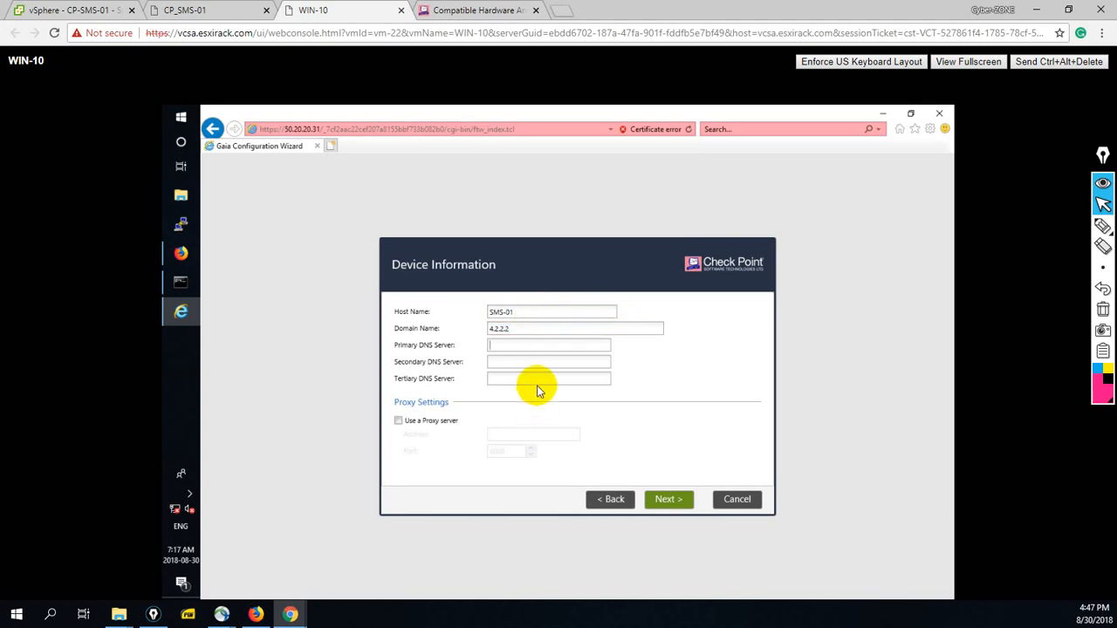
pyautogui.moveTo(524, 329); pyautogui.dragTo(471, 329)
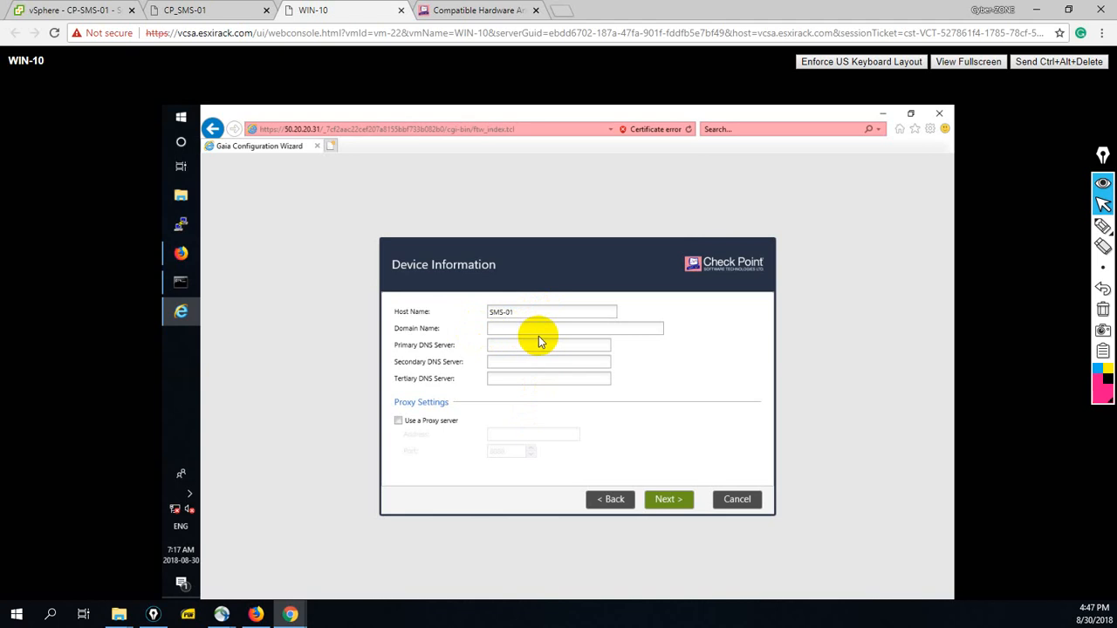
pyautogui.write('esxirack.com')
pyautogui.press('Tab')
pyautogui.write('192.168.')
pyautogui.write('11')
pyautogui.write('4.2.2.2')
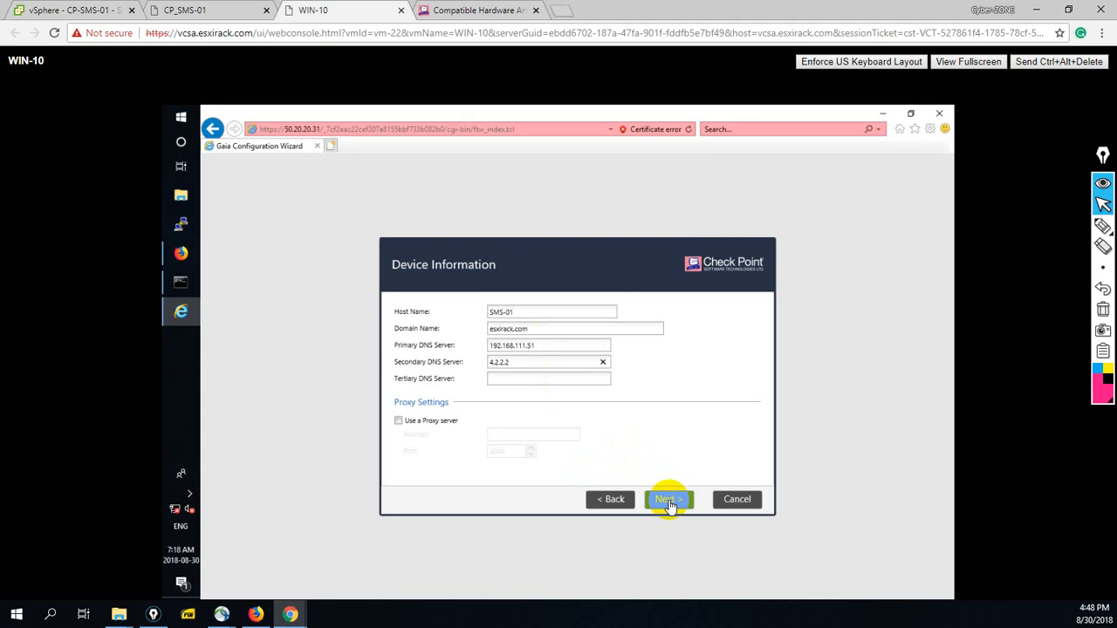
pyautogui.click(670, 502)
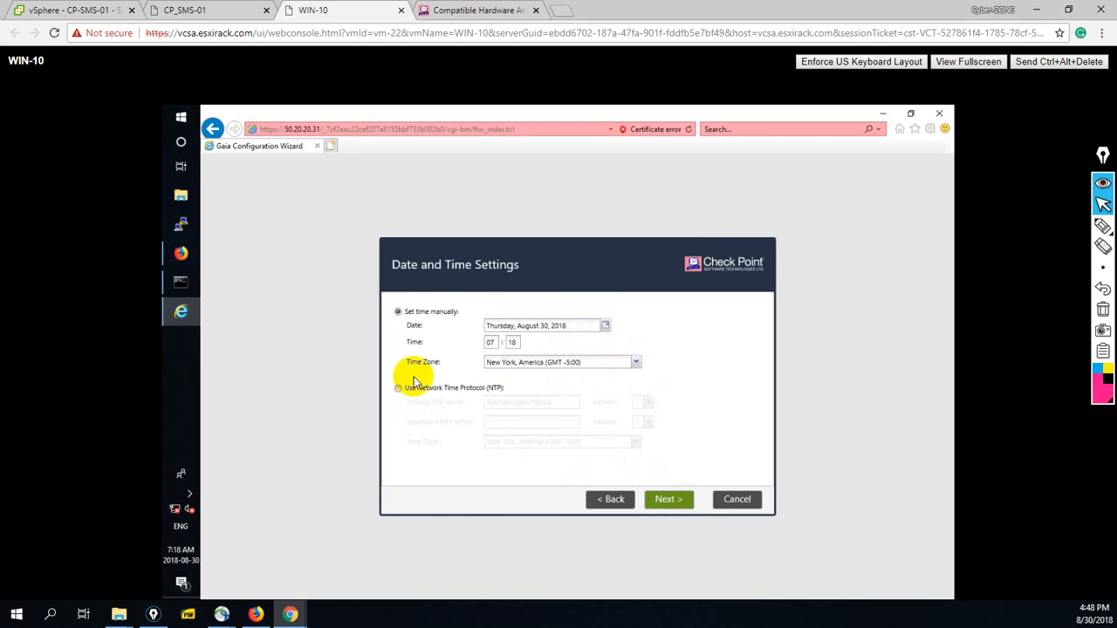
pyautogui.click(638, 363)
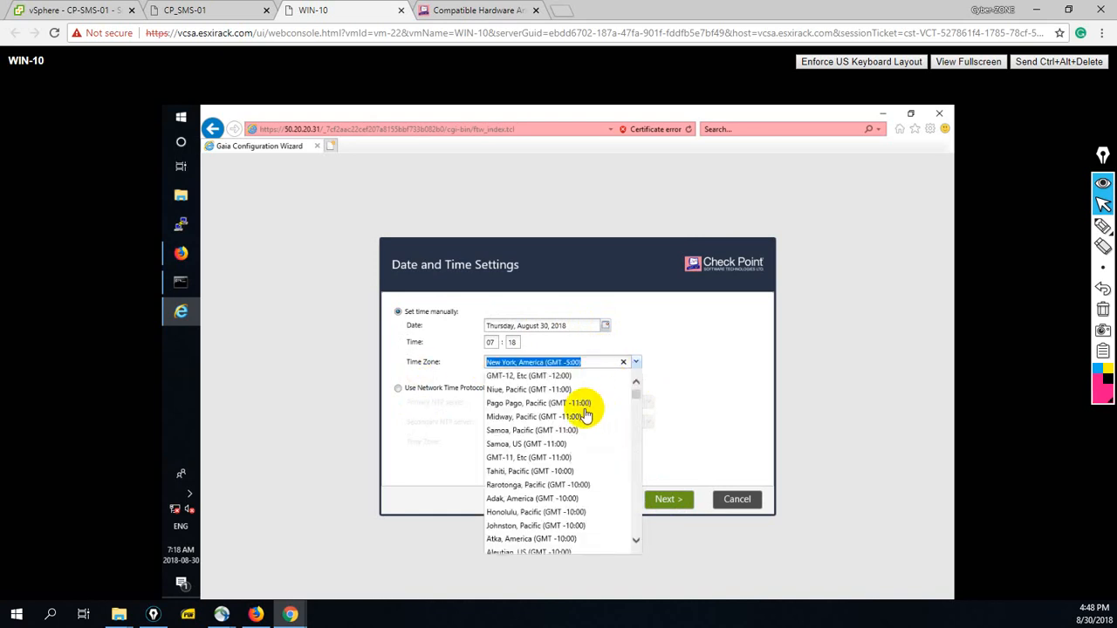
pyautogui.scroll(-2, 571, 457)
pyautogui.scroll(-2, 571, 460)
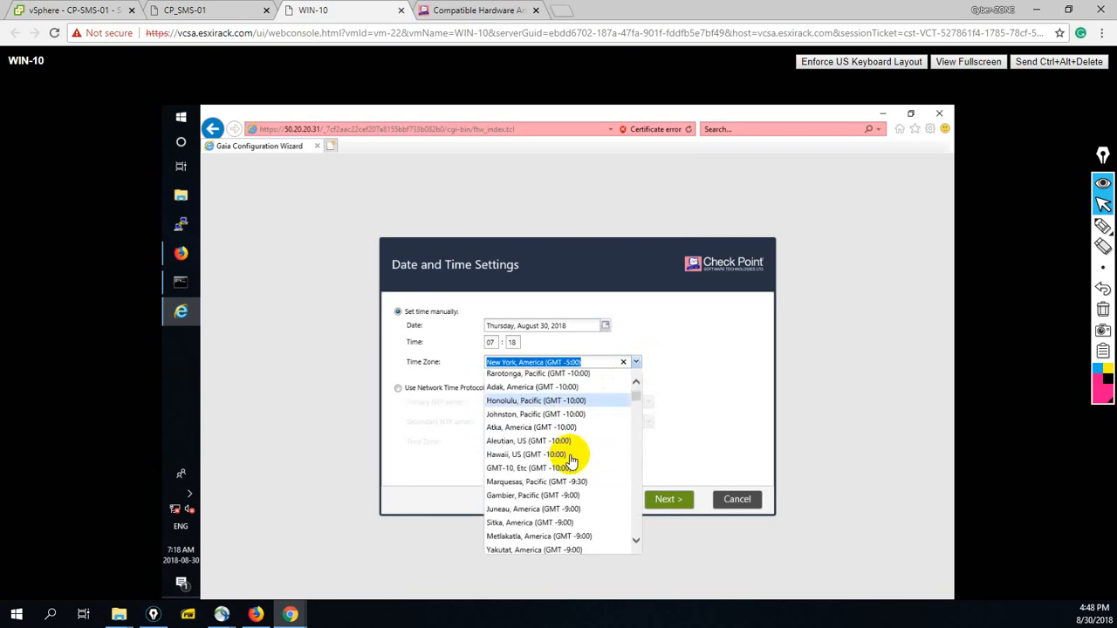
pyautogui.scroll(-2, 571, 460)
pyautogui.scroll(-2, 571, 459)
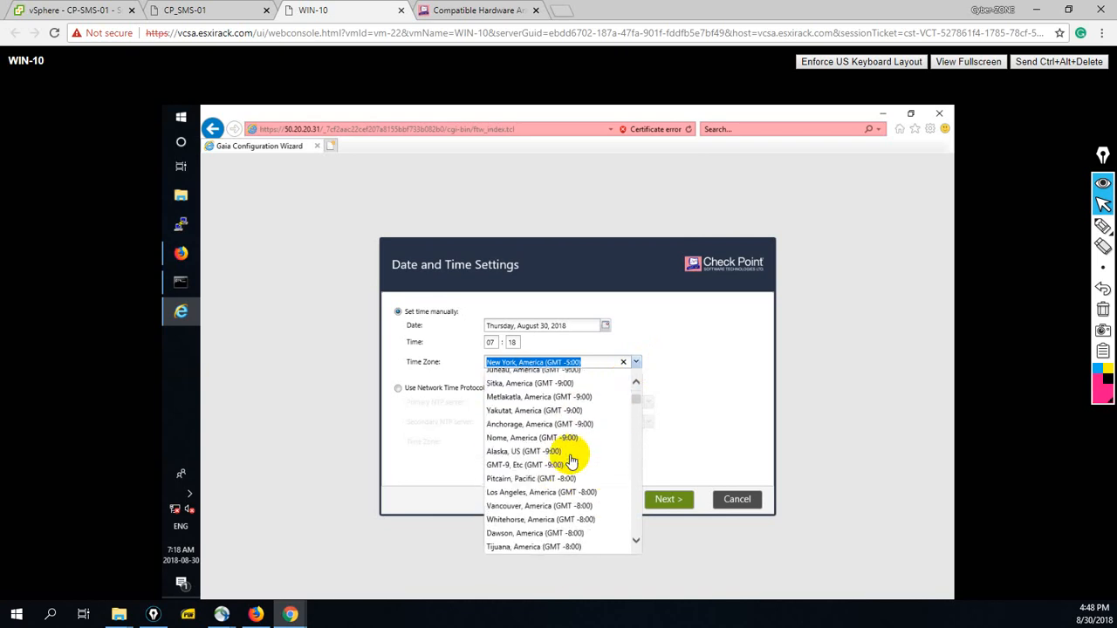
pyautogui.scroll(-2, 572, 460)
pyautogui.scroll(-2, 571, 460)
pyautogui.scroll(-2, 571, 459)
pyautogui.scroll(-1, 572, 460)
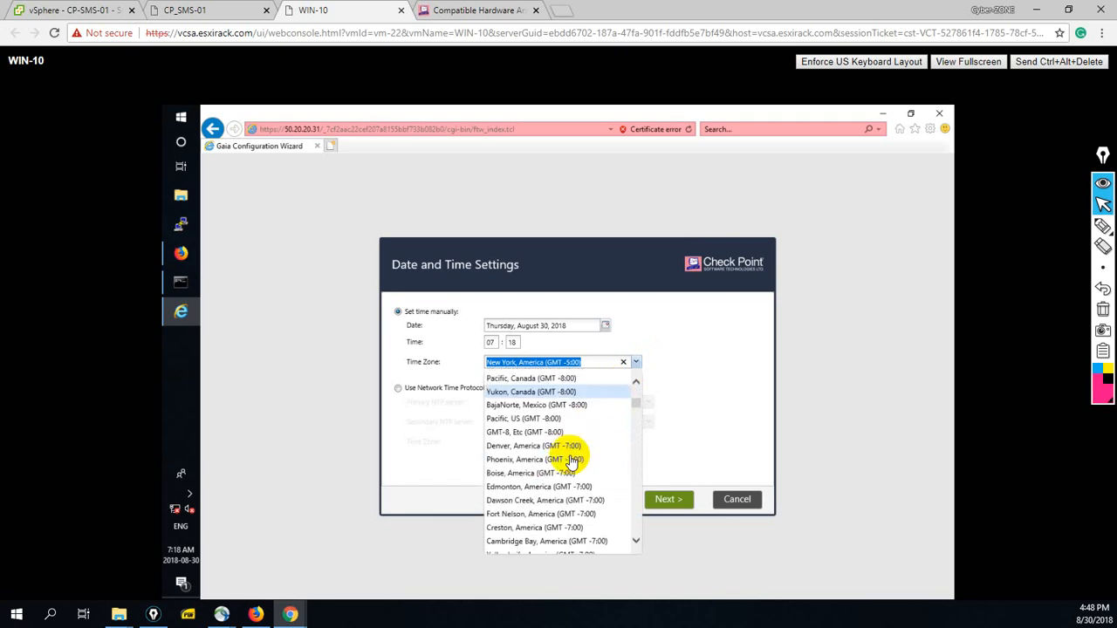
pyautogui.scroll(-1, 571, 467)
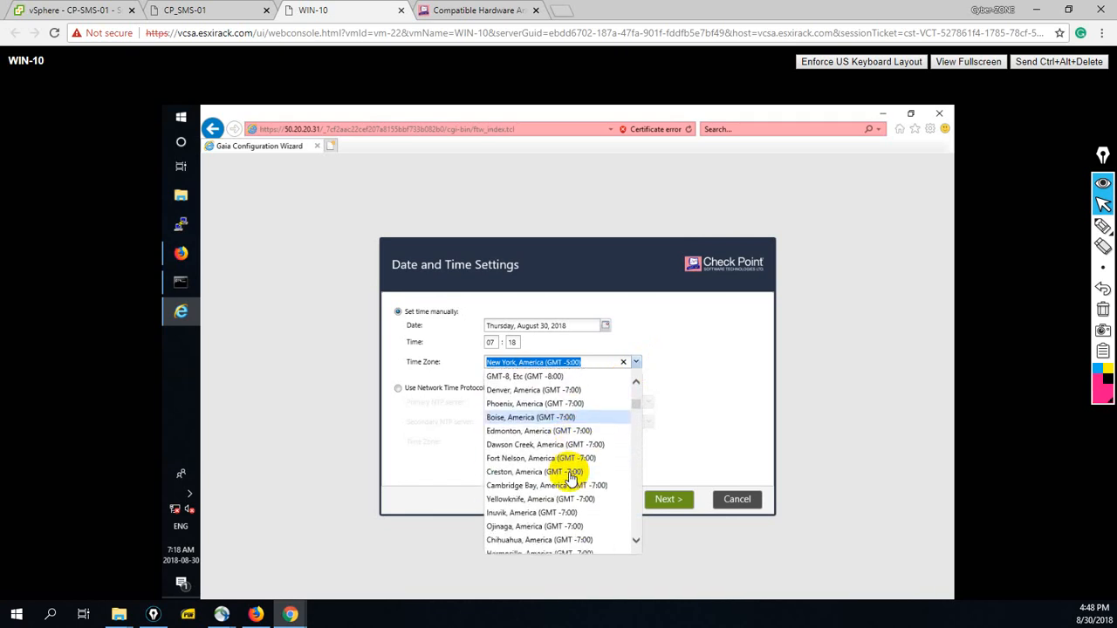
pyautogui.scroll(-1, 571, 474)
pyautogui.scroll(-1, 572, 473)
pyautogui.write('cambridg')
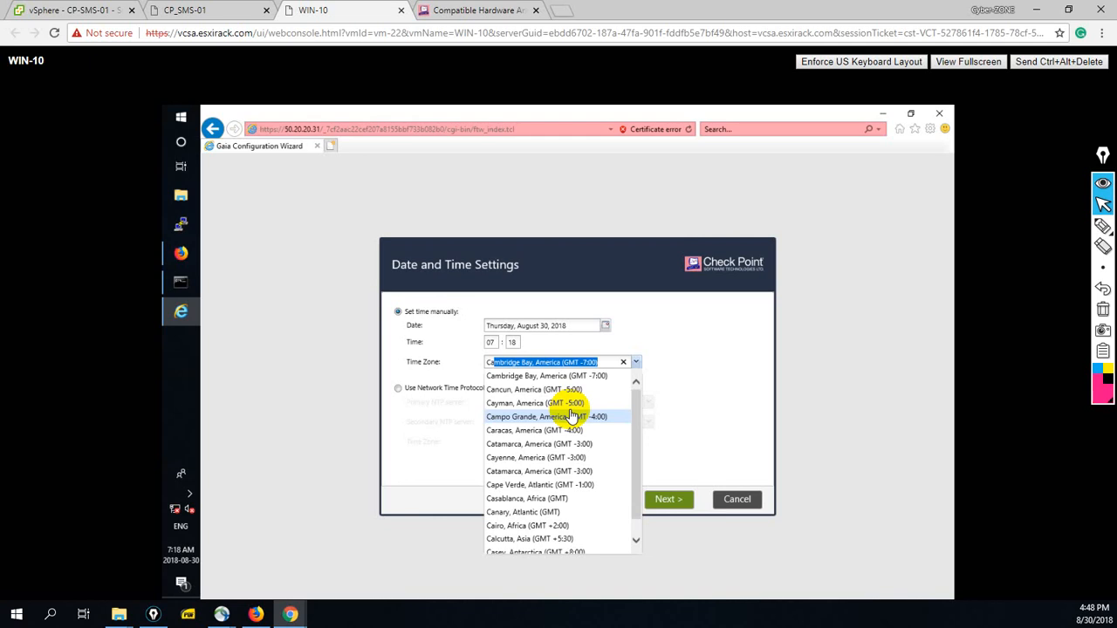
pyautogui.write('ncun')
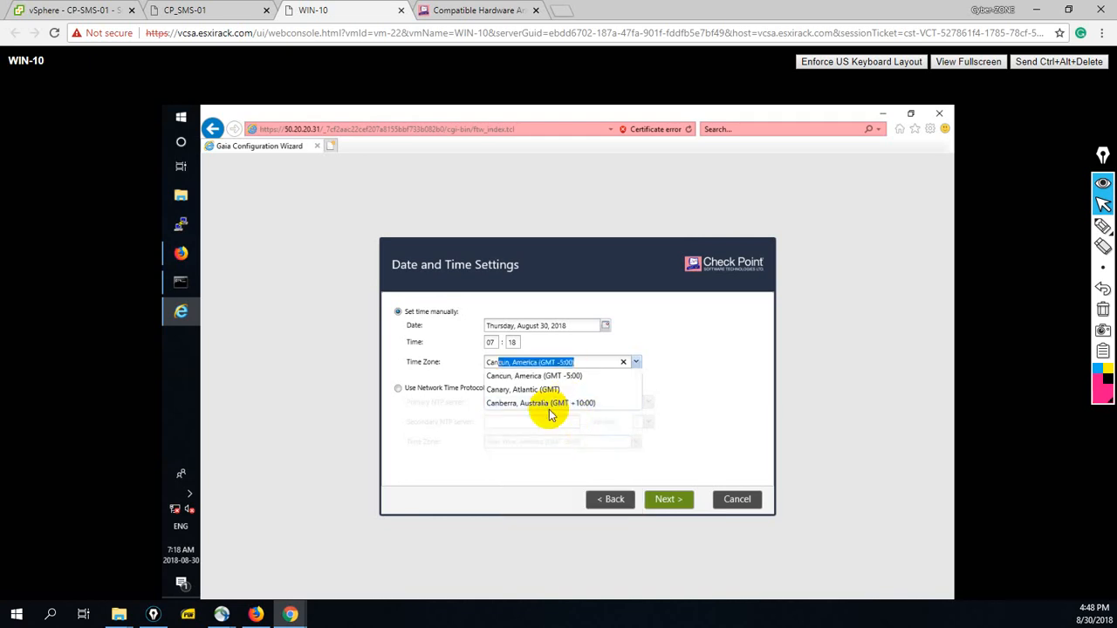
pyautogui.write('ary')
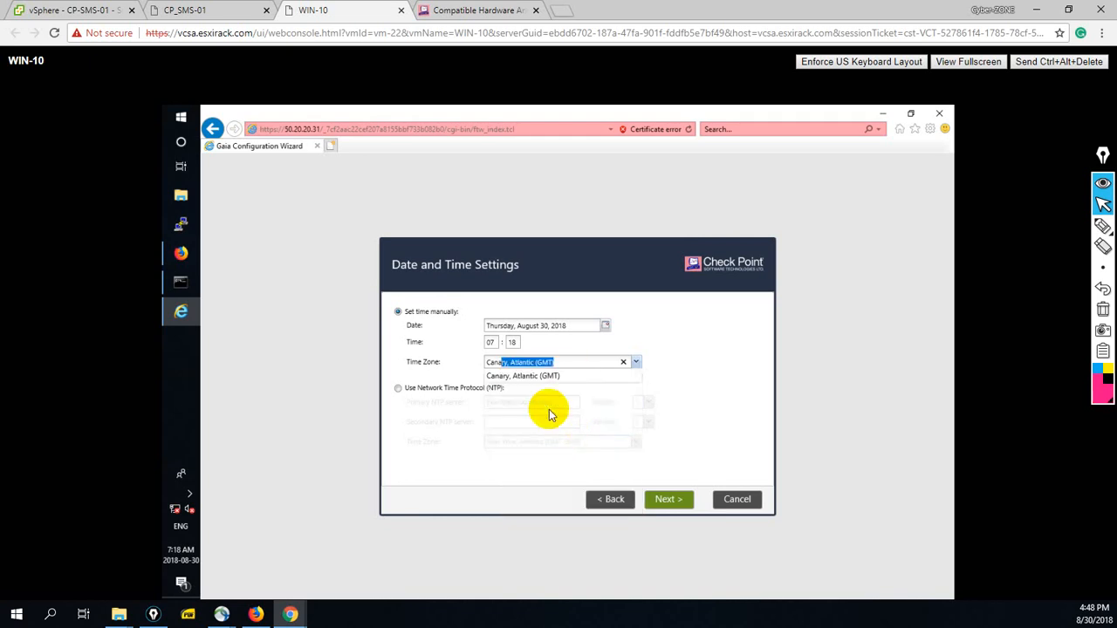
pyautogui.write('d')
pyautogui.press('BackSpace')
pyautogui.press('BackSpace')
pyautogui.press('BackSpace')
pyautogui.press('BackSpace')
pyautogui.press('BackSpace')
pyautogui.write('o')
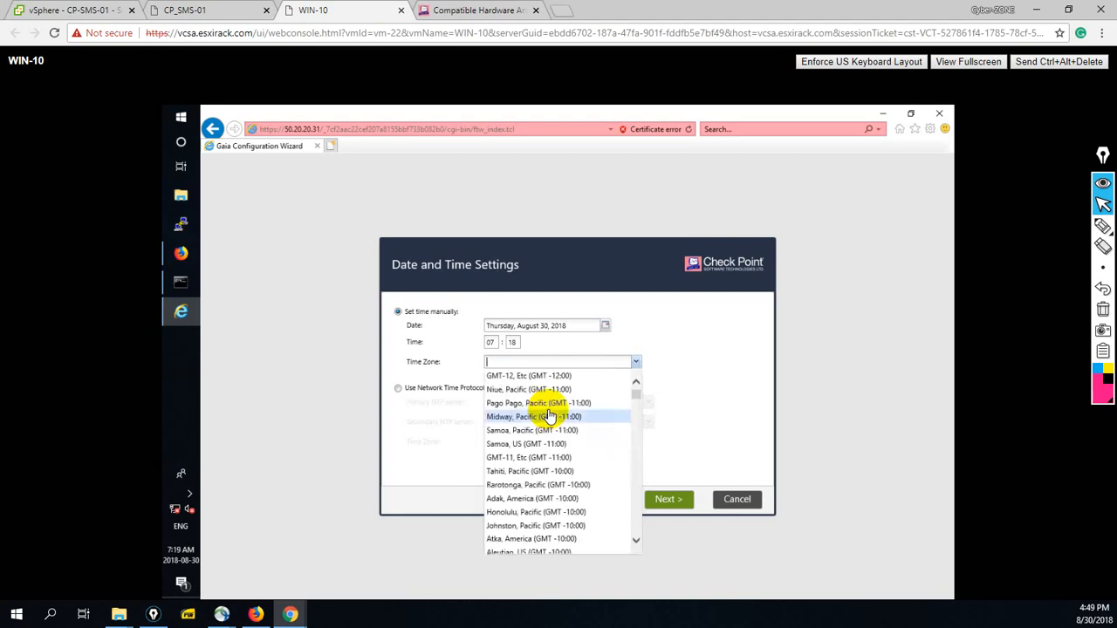
pyautogui.write('nt')
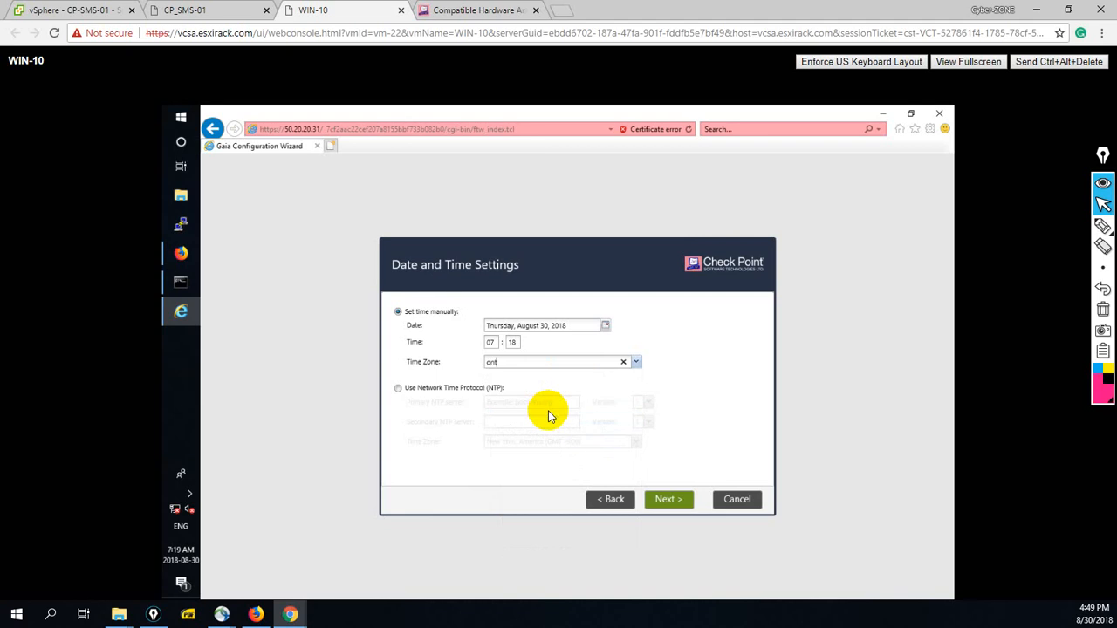
pyautogui.press('BackSpace')
pyautogui.press('BackSpace')
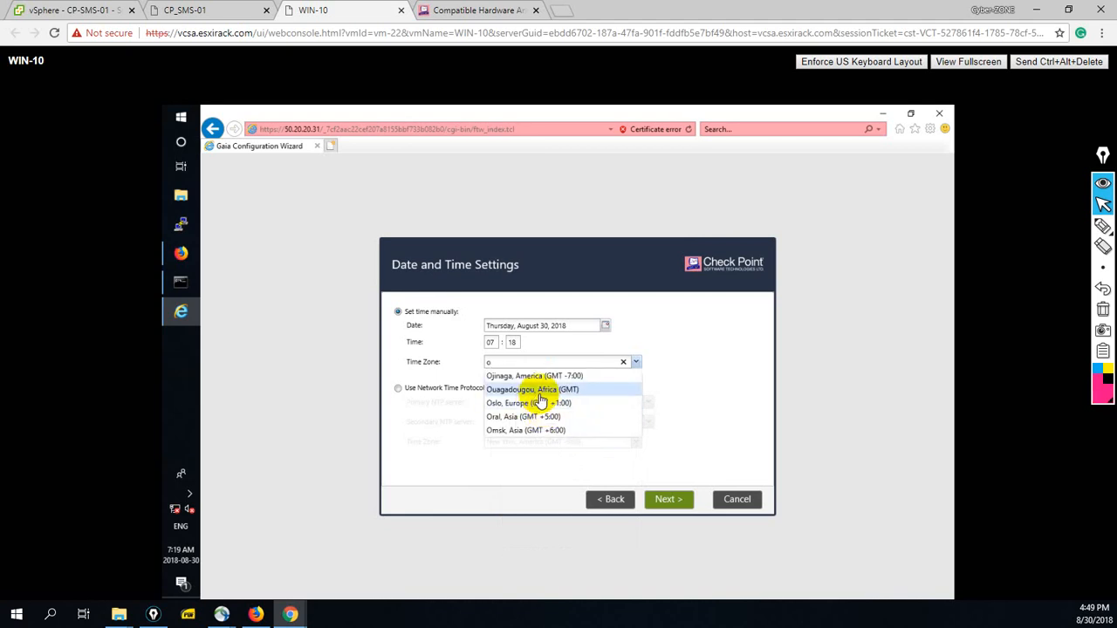
pyautogui.click(689, 384)
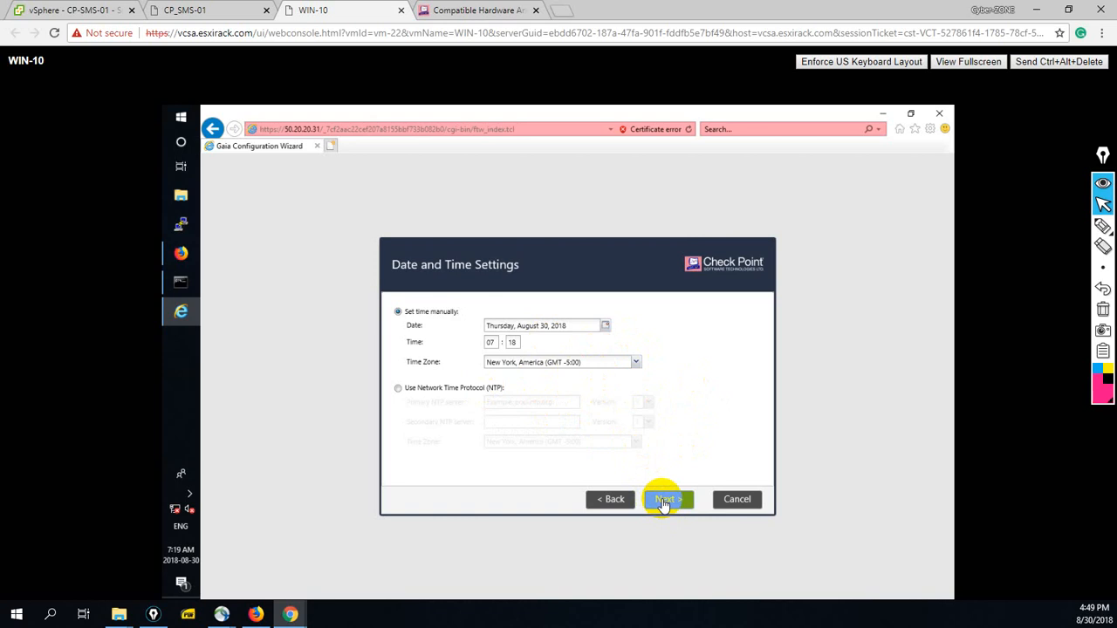
pyautogui.click(667, 501)
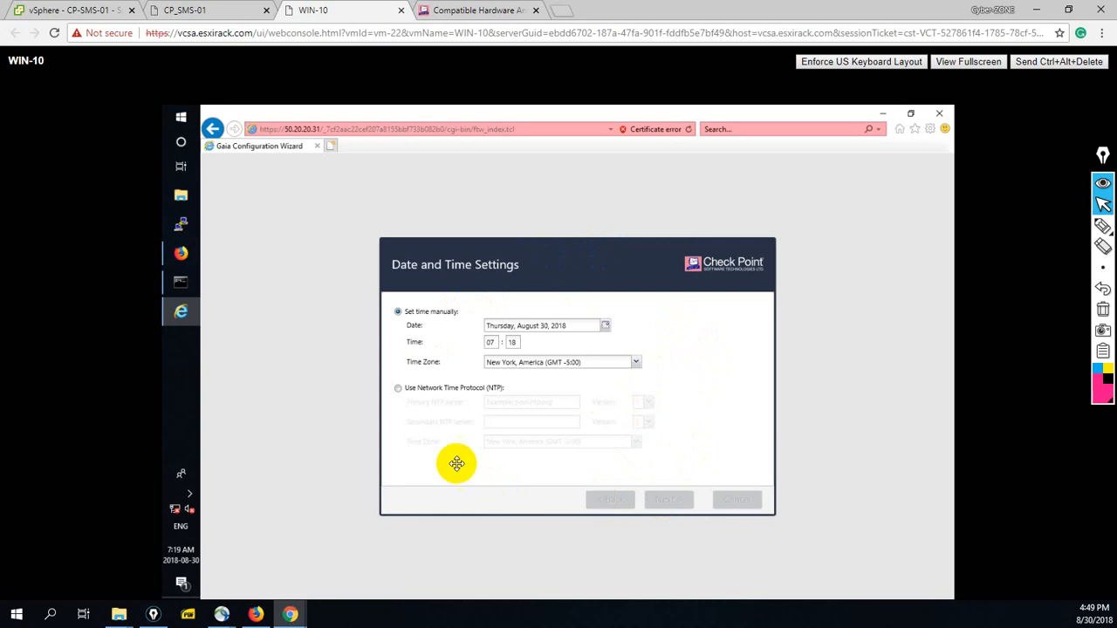
# Keep the manual date, time and New York time zone on the Date and Time Settings page.
pyautogui.moveTo(579, 301); pyautogui.dragTo(535, 299)
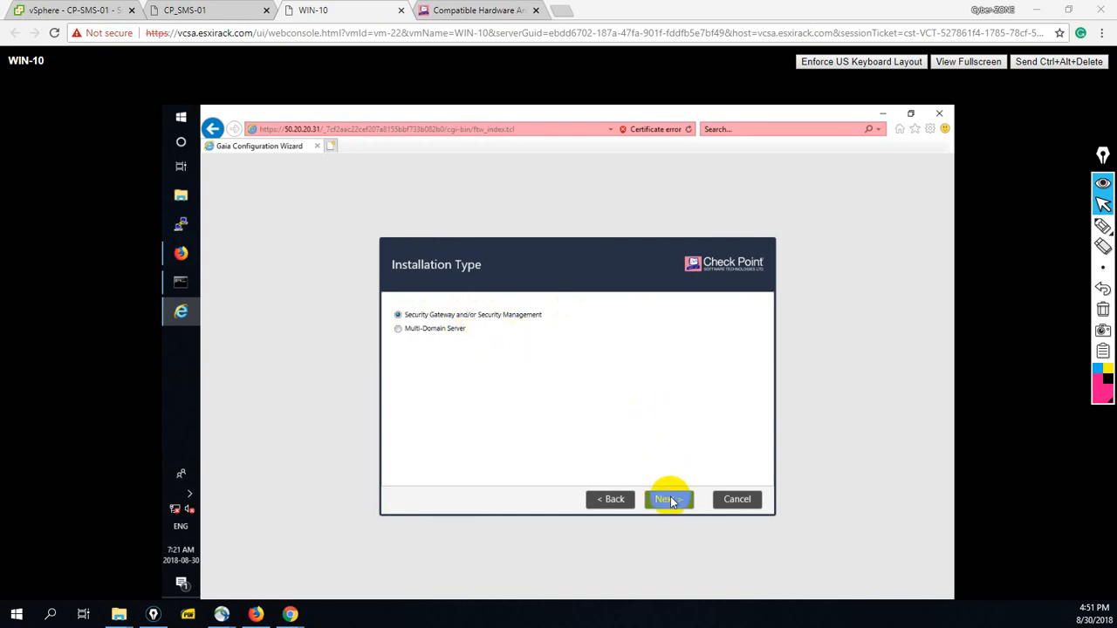
# Choose Security Management only as Secondary without automatic Blade Contract downloads and continue.
pyautogui.click(672, 502)
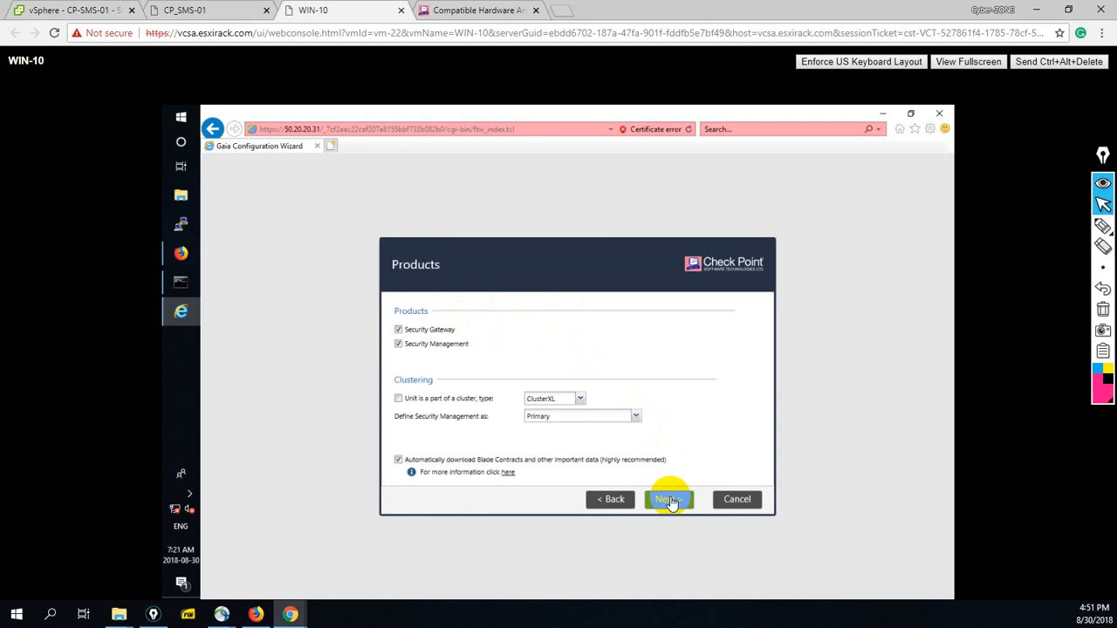
pyautogui.click(397, 330)
pyautogui.click(397, 344)
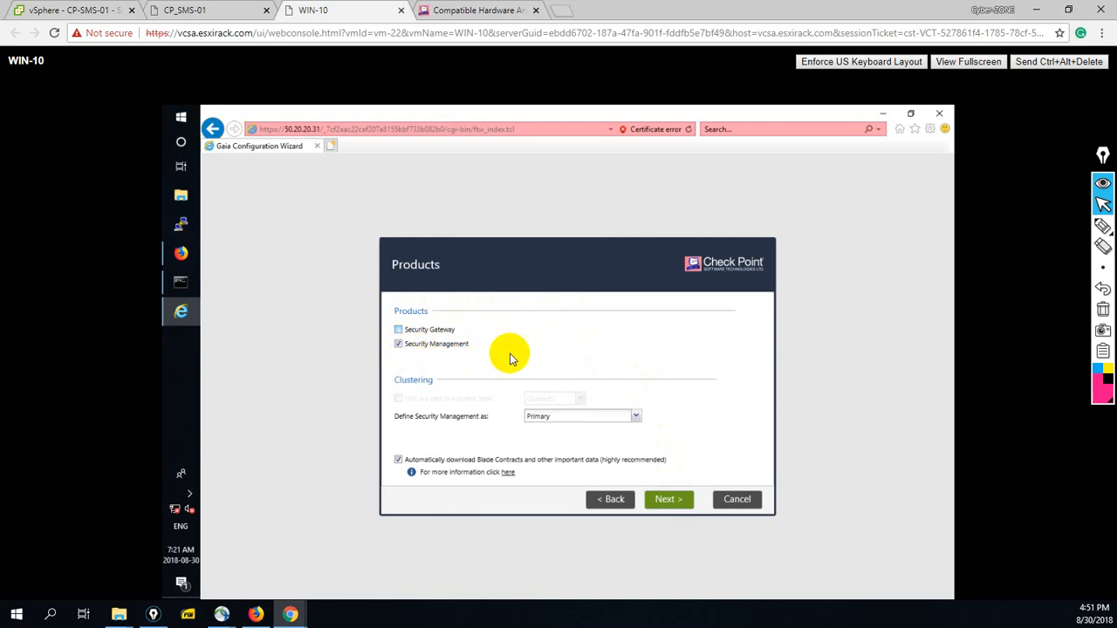
pyautogui.click(635, 417)
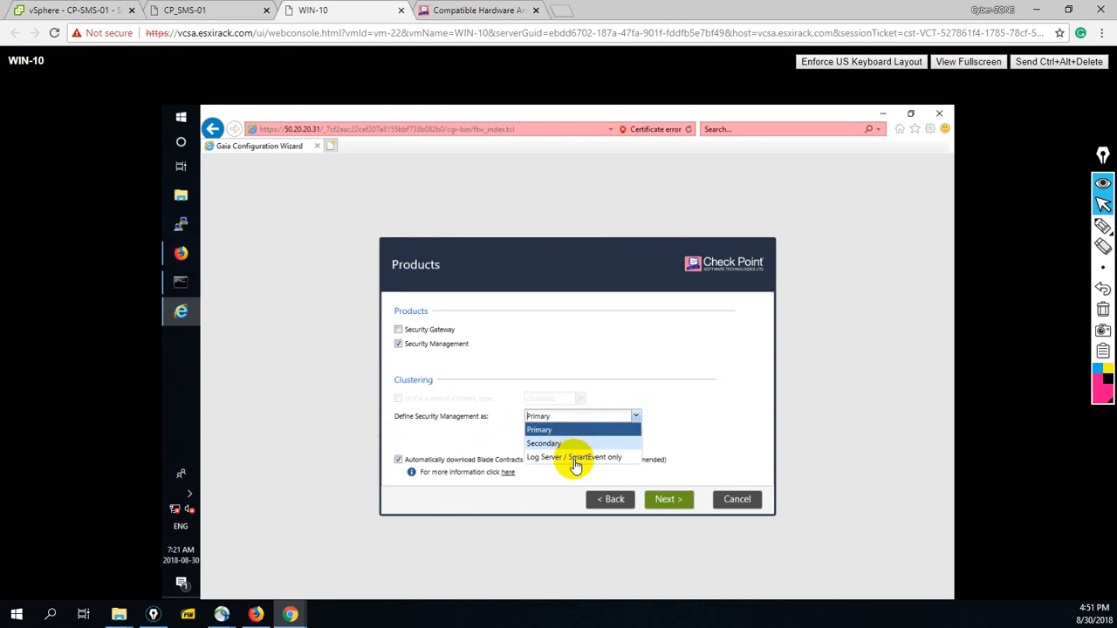
pyautogui.click(562, 443)
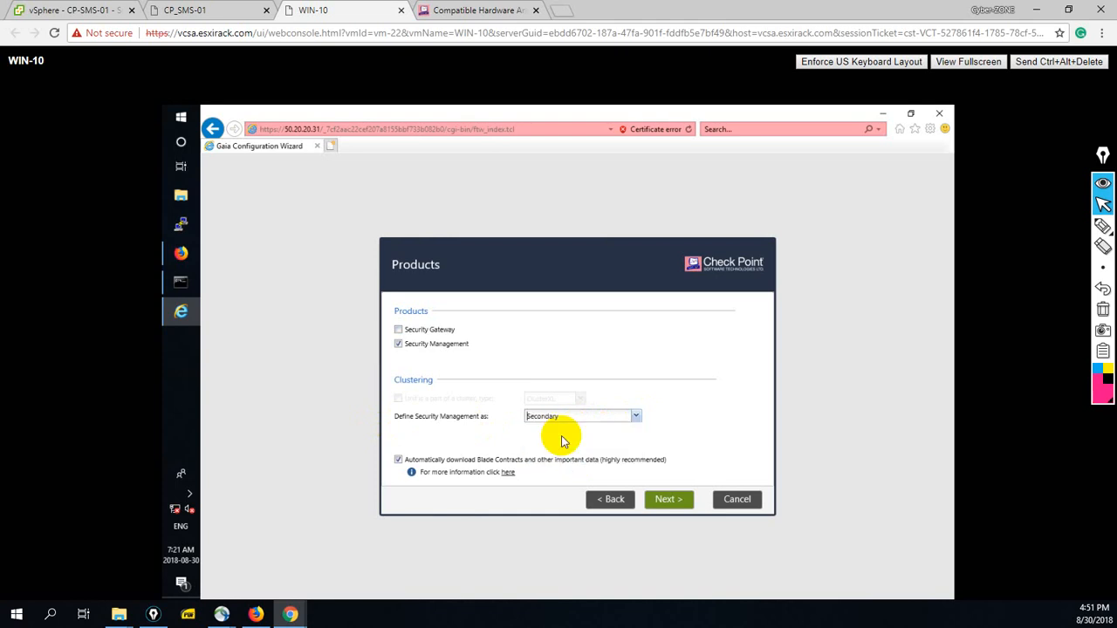
pyautogui.click(398, 459)
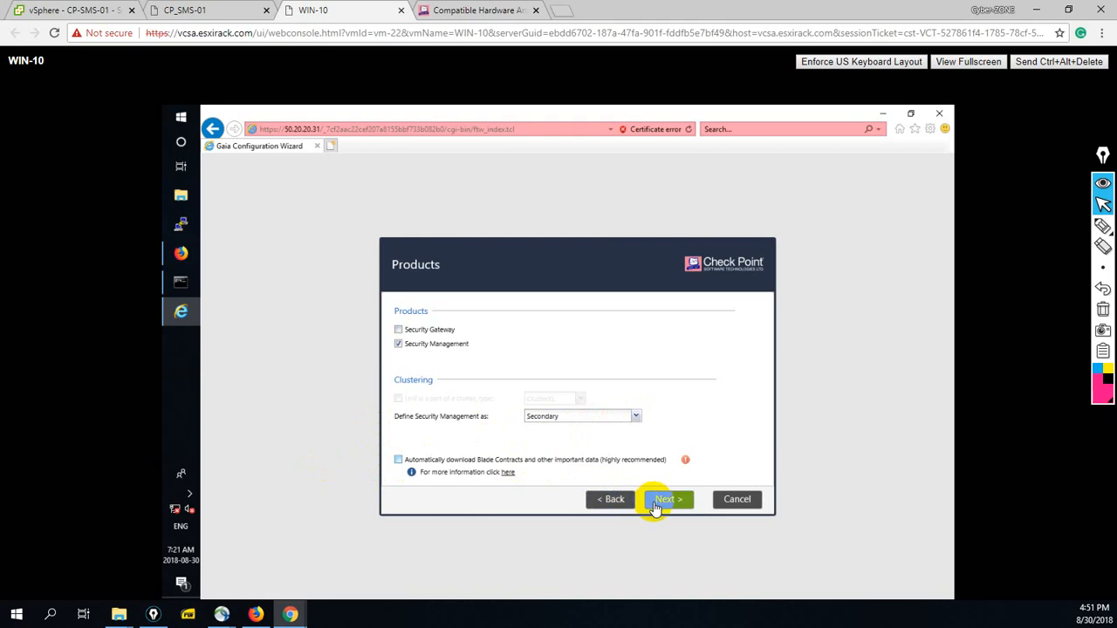
pyautogui.click(654, 501)
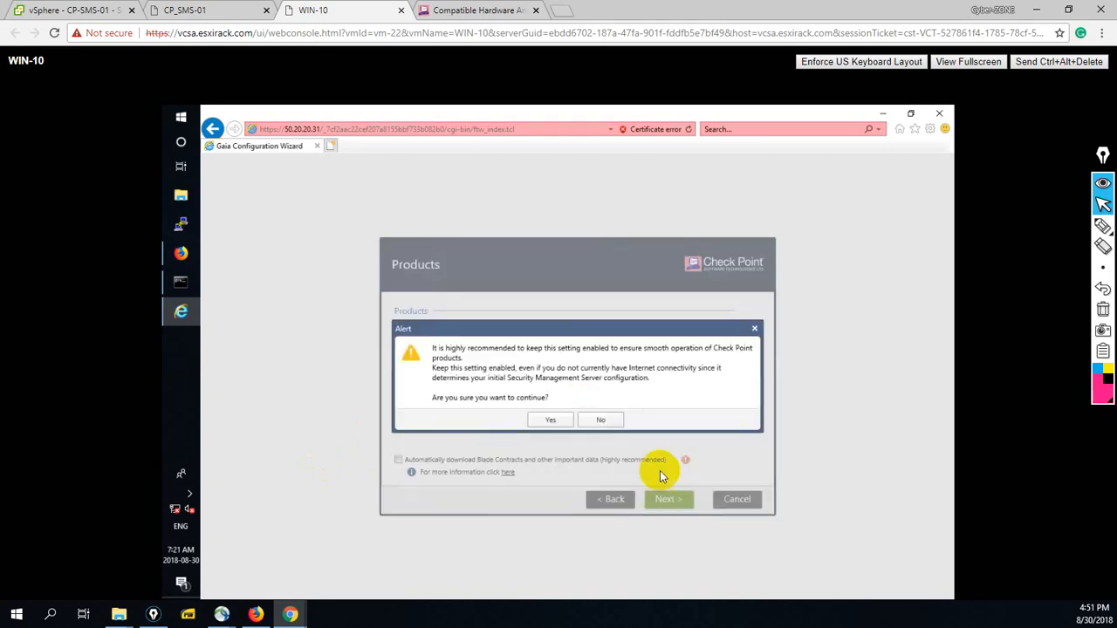
pyautogui.click(548, 419)
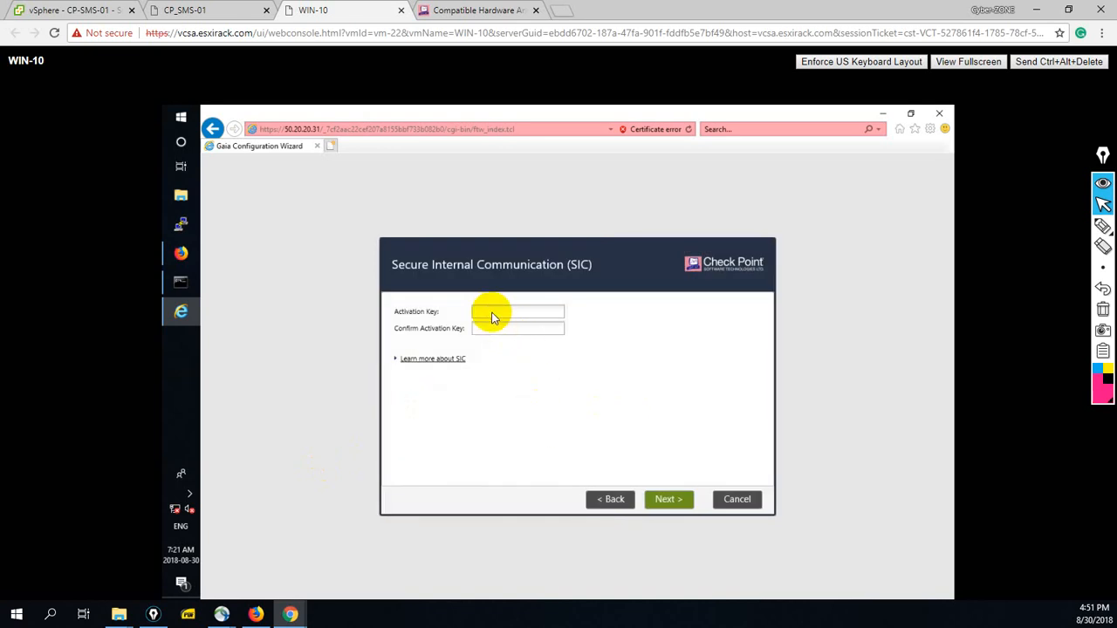
# Return from the activation key step to Products, leave the role unchanged and continue again without downloads.
pyautogui.click(490, 312)
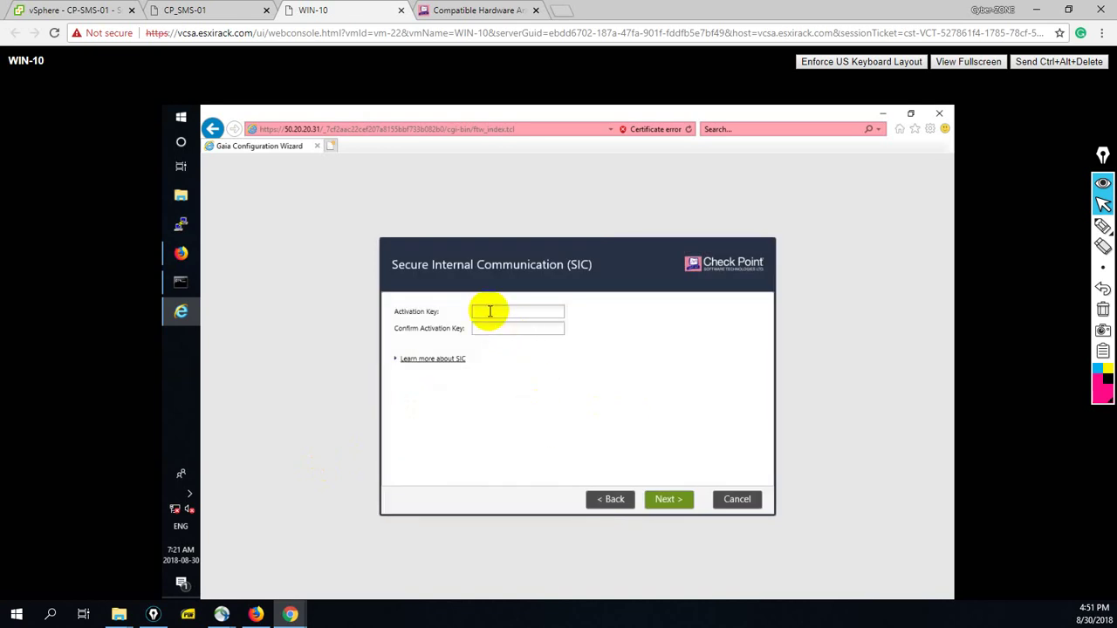
pyautogui.click(609, 504)
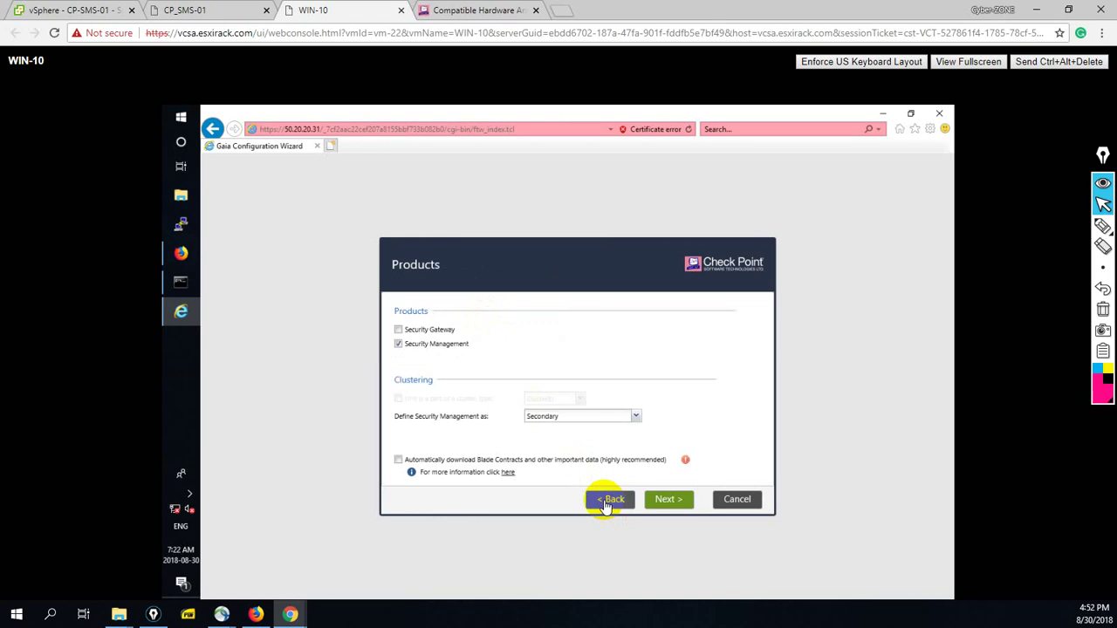
pyautogui.click(635, 417)
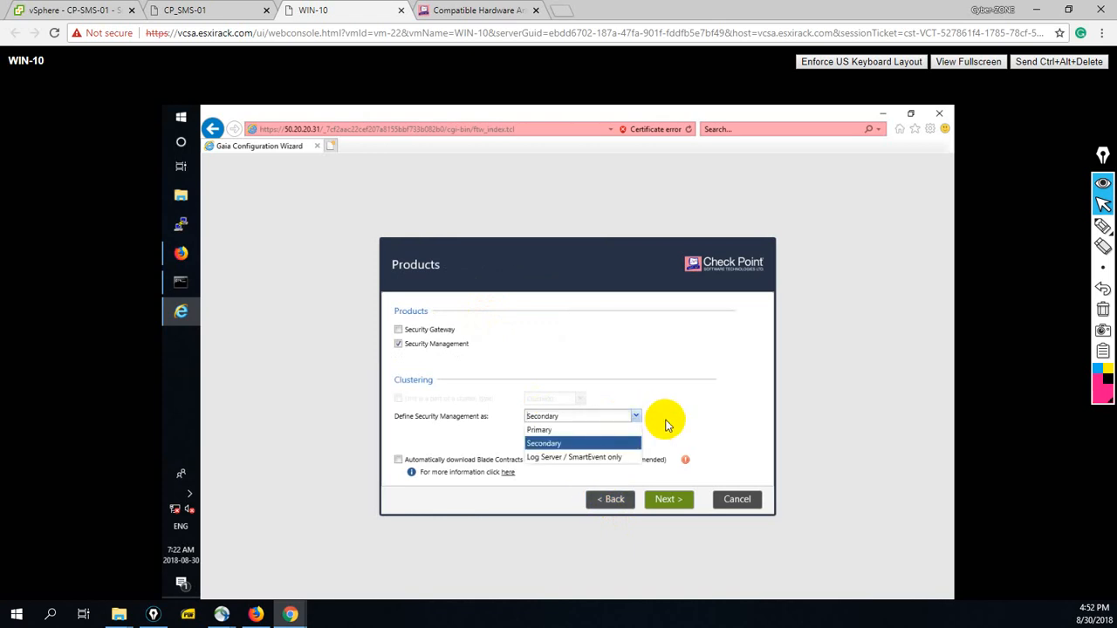
pyautogui.click(665, 422)
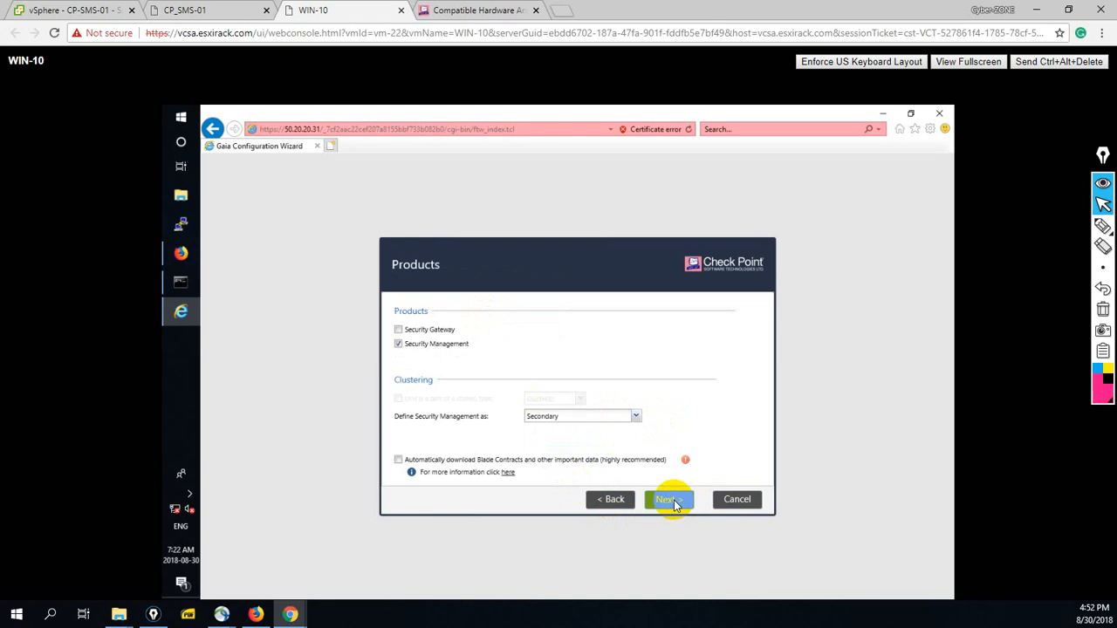
pyautogui.click(673, 503)
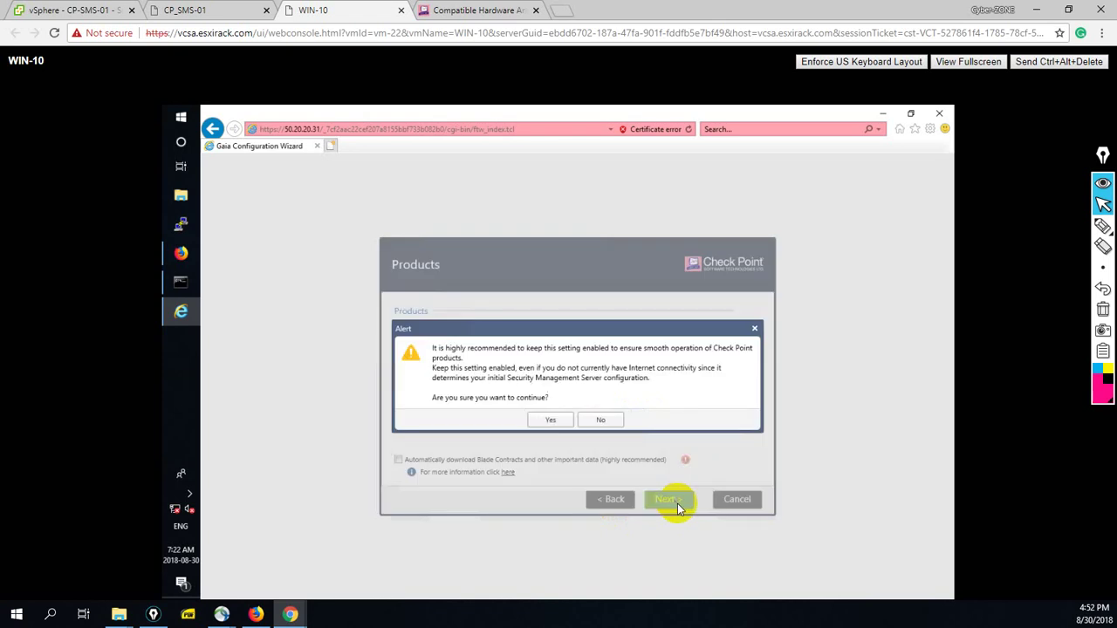
pyautogui.click(542, 422)
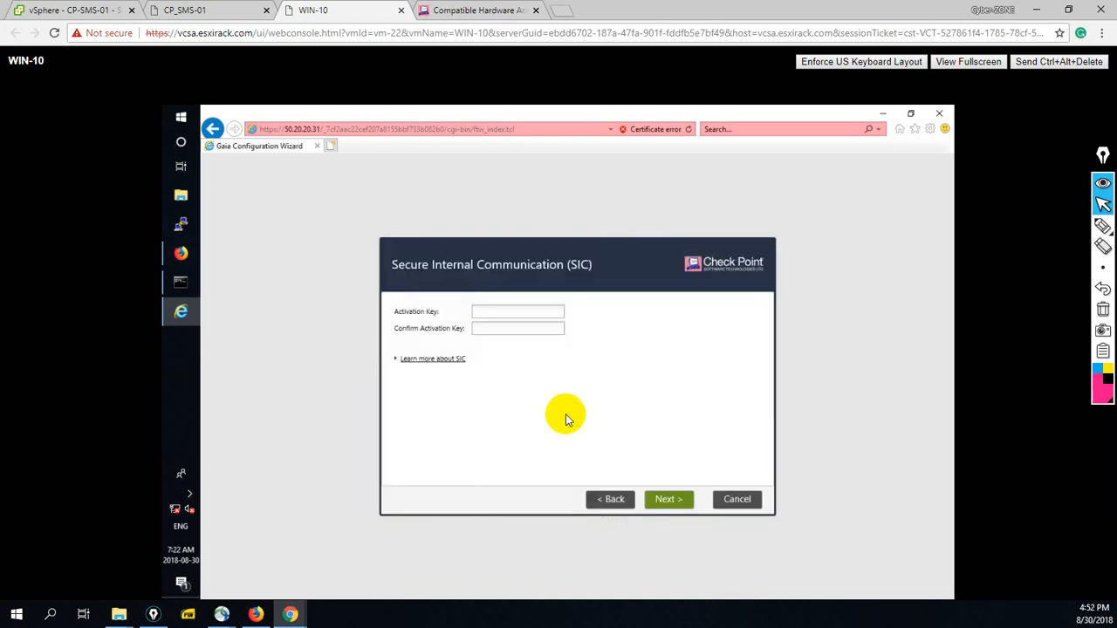
# Go back and define Security Management as Primary, then confirm continuing without automatic downloads.
pyautogui.click(604, 503)
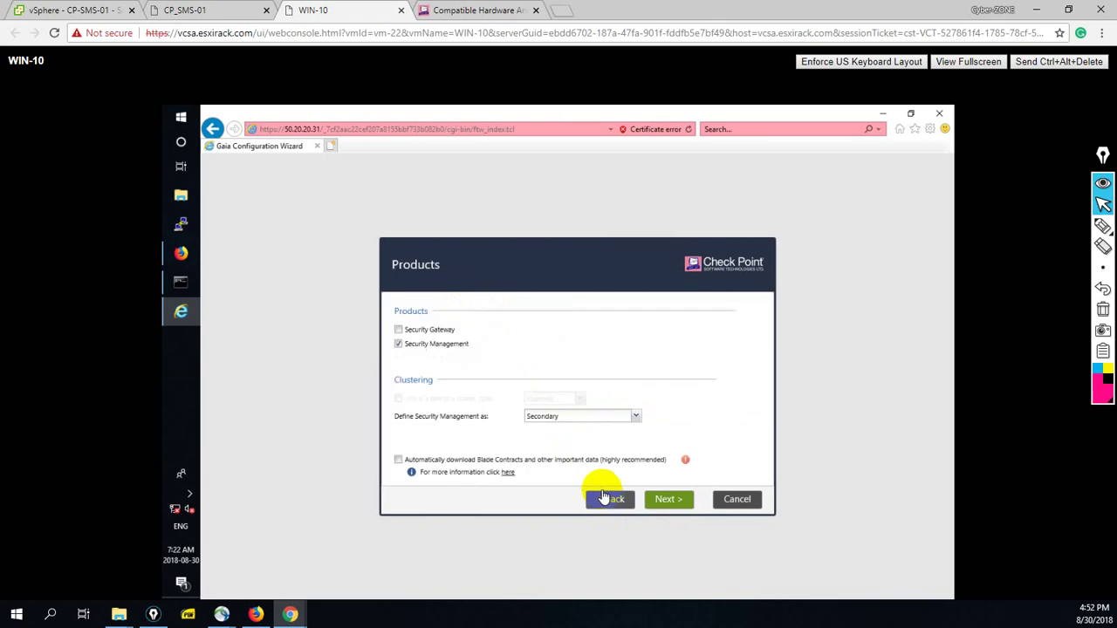
pyautogui.click(635, 416)
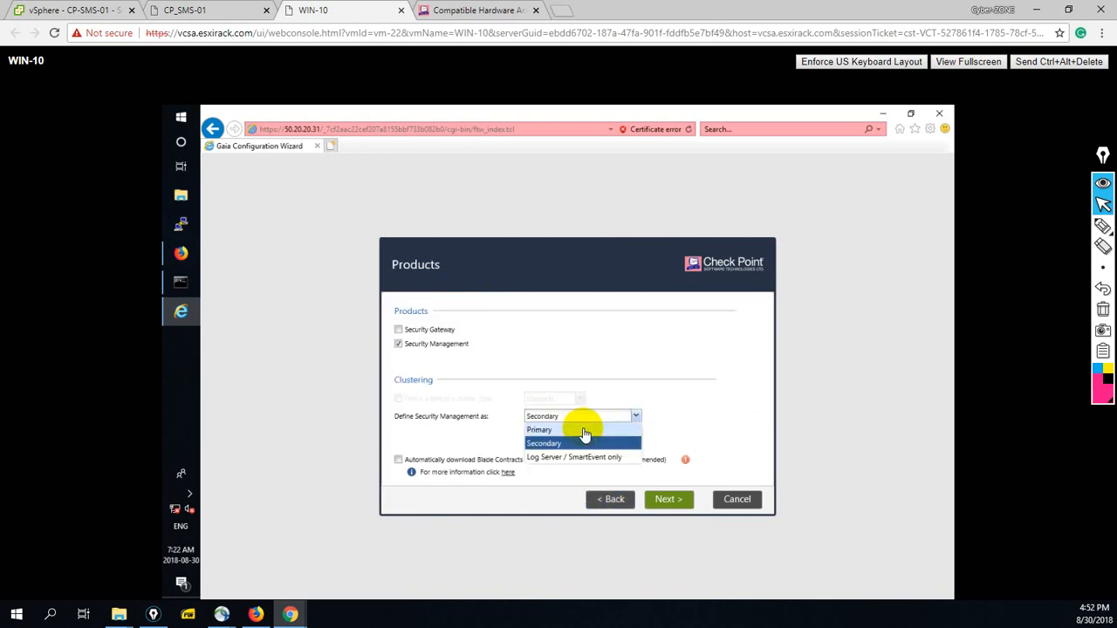
pyautogui.click(575, 429)
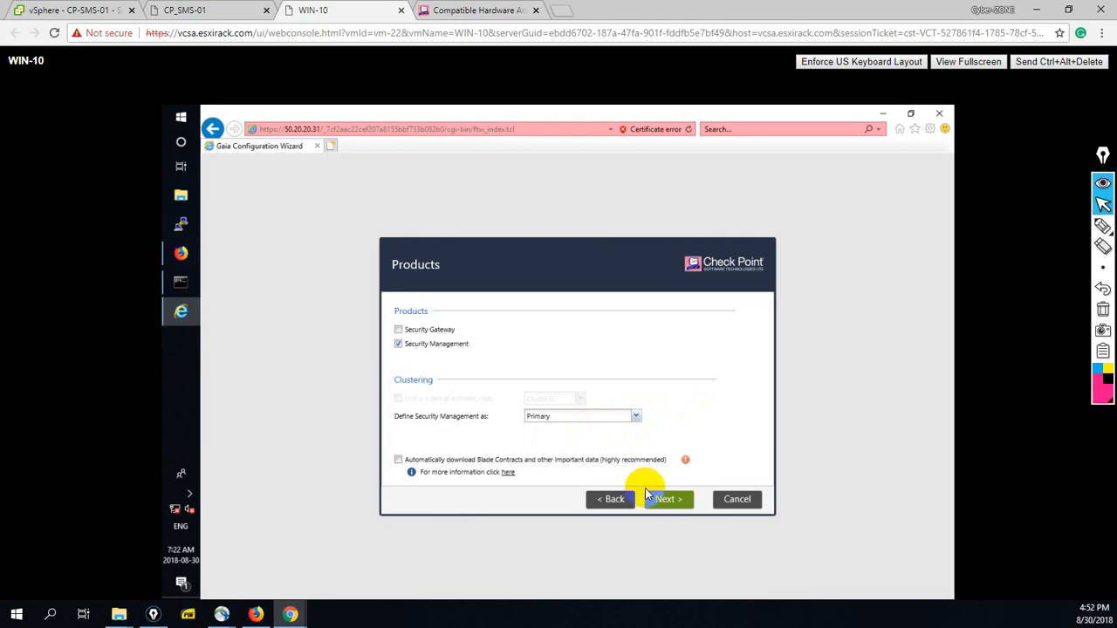
pyautogui.click(667, 499)
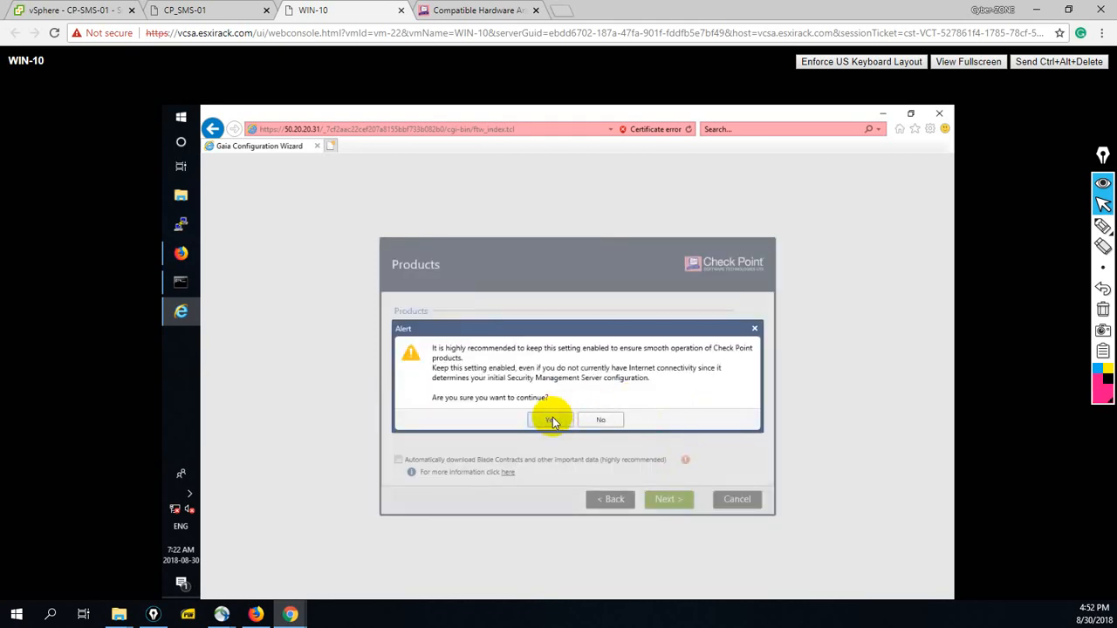
pyautogui.click(552, 421)
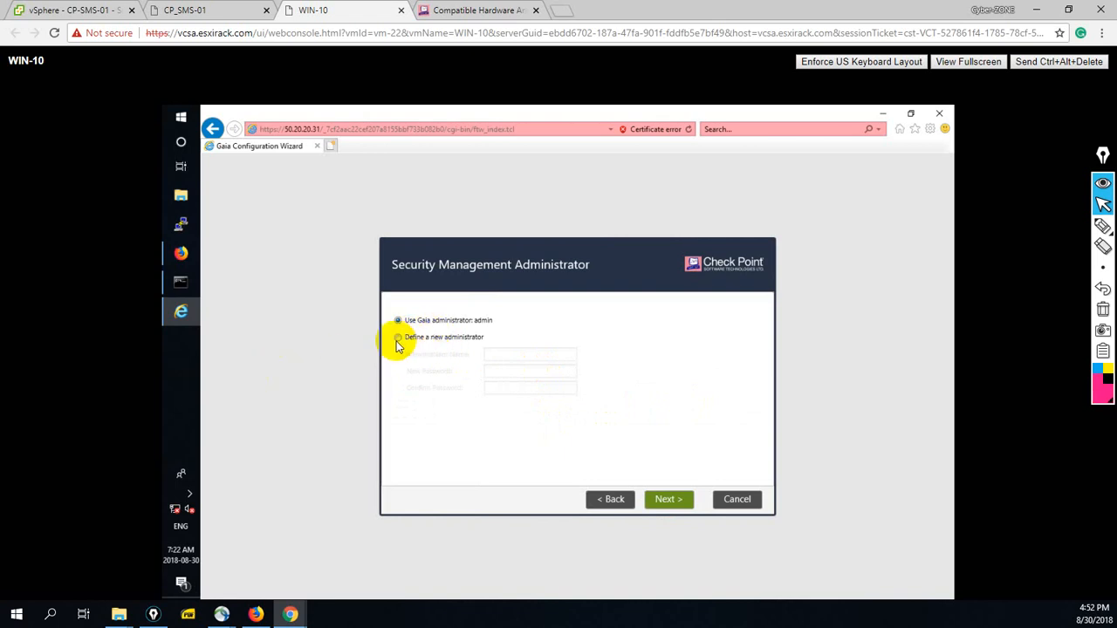
# Keep 'Use Gaia administrator: admin' after briefly selecting a new administrator, and continue to GUI Clients.
pyautogui.click(398, 337)
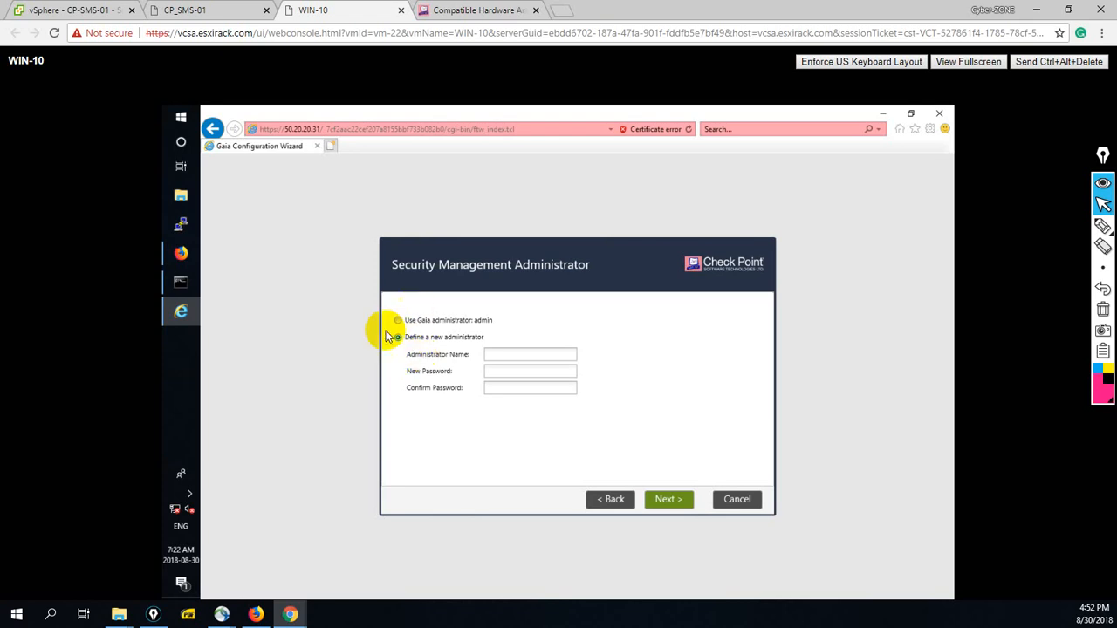
pyautogui.click(397, 320)
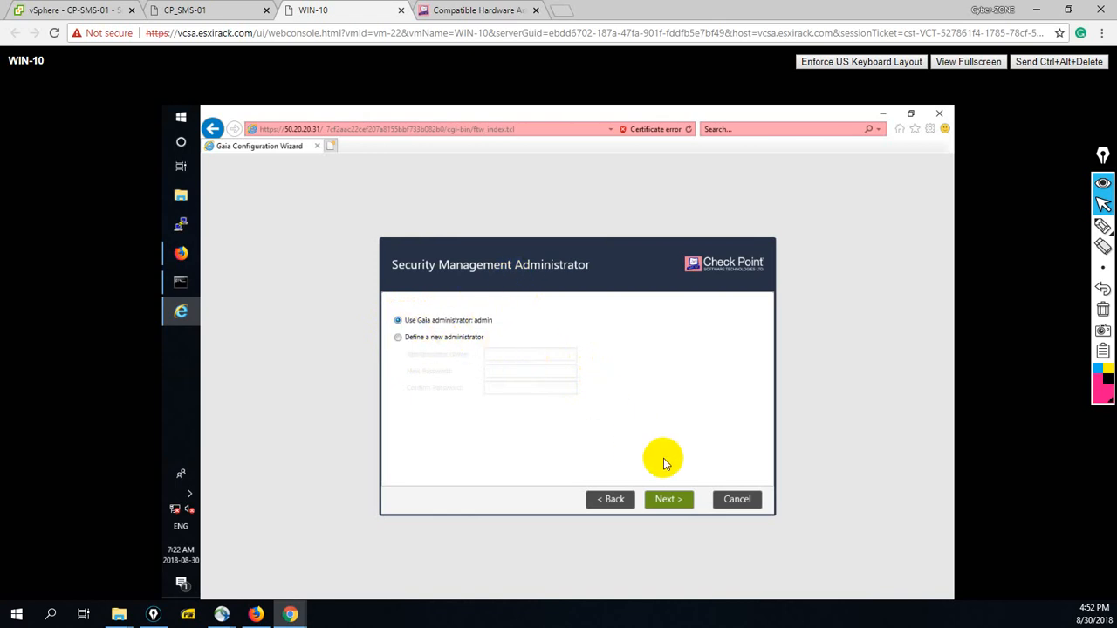
pyautogui.click(664, 499)
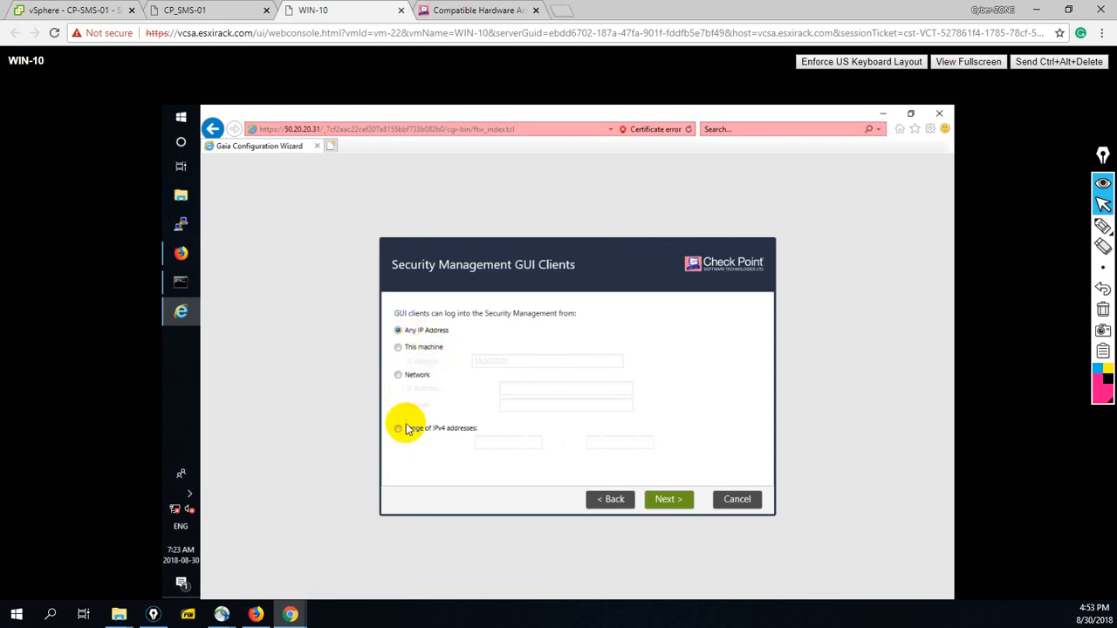
# Restrict GUI clients to network 50.20.20.0 with subnet 255.255.255.0 and continue to the summary.
pyautogui.click(397, 375)
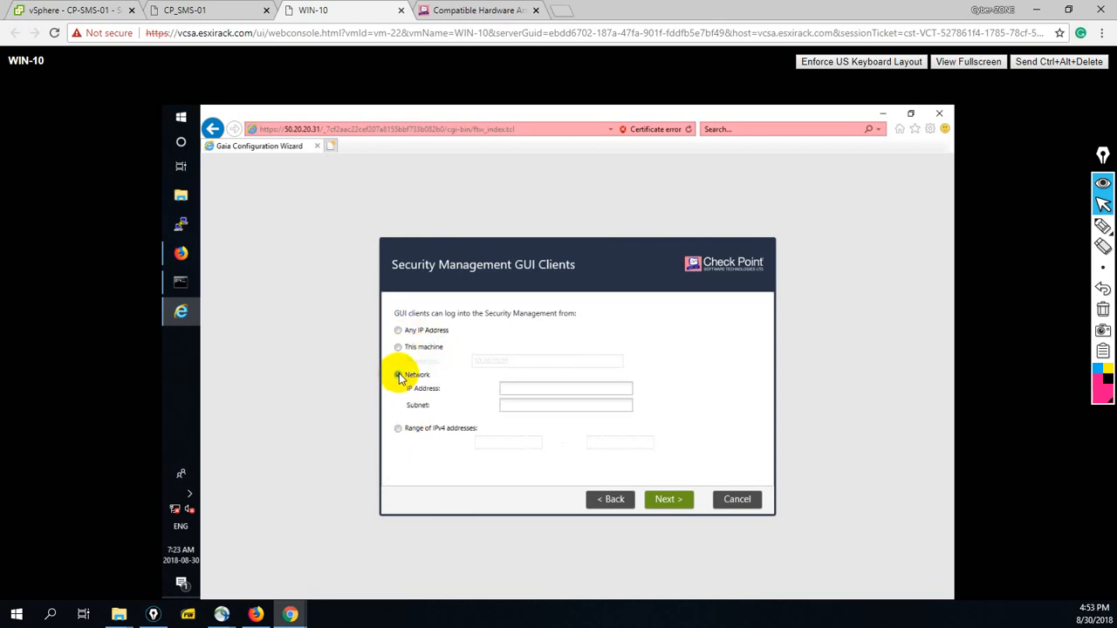
pyautogui.click(516, 386)
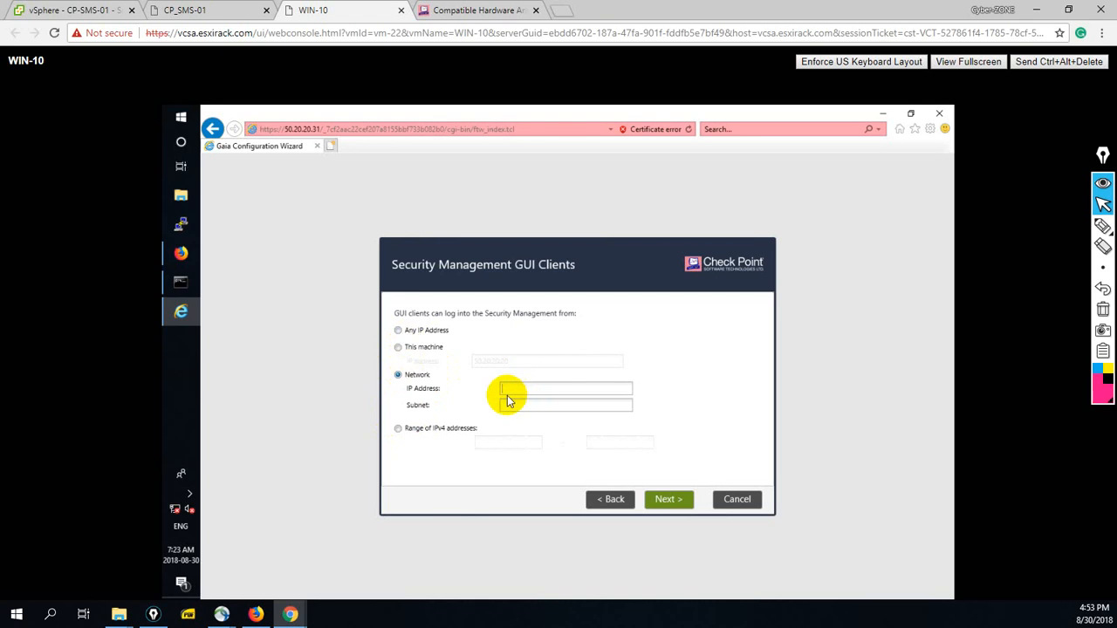
pyautogui.write('50')
pyautogui.write('.20.20.')
pyautogui.write('0')
pyautogui.write('255.255.32')
pyautogui.press('BackSpace')
pyautogui.press('BackSpace')
pyautogui.write('55.0')
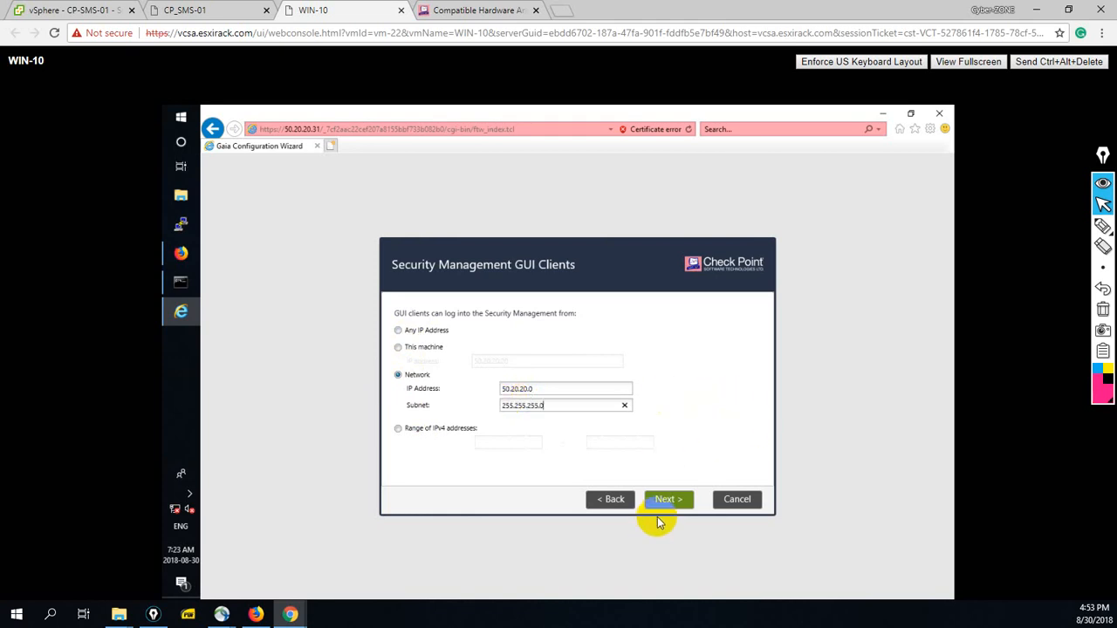
pyautogui.click(668, 499)
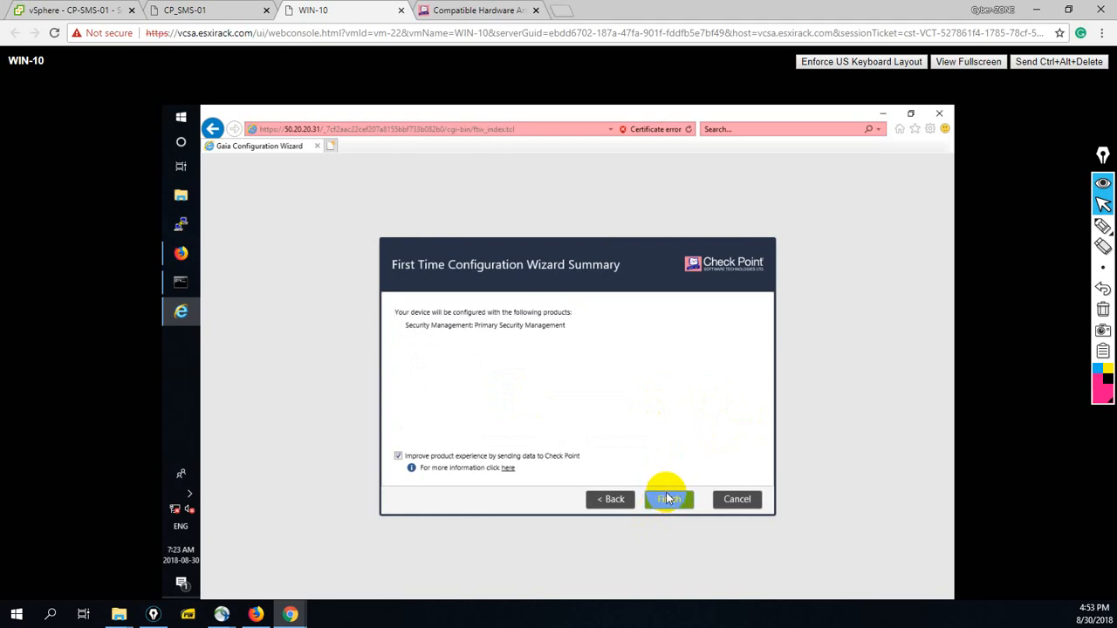
# Finish the wizard, confirm applying the configuration and acknowledge the success message to load the portal home.
pyautogui.click(667, 498)
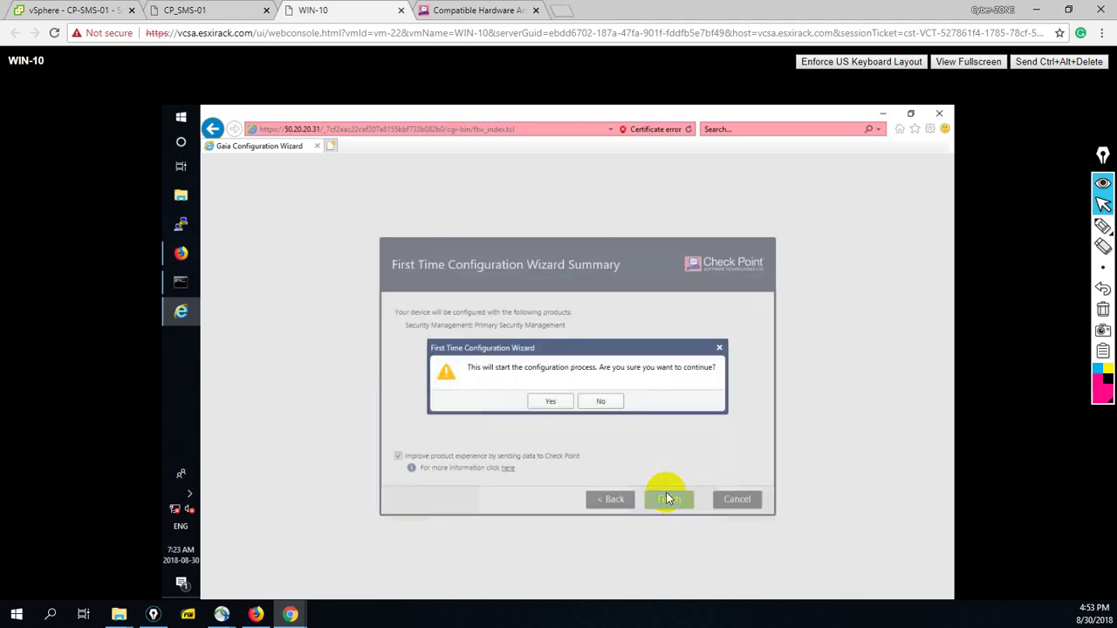
pyautogui.click(550, 402)
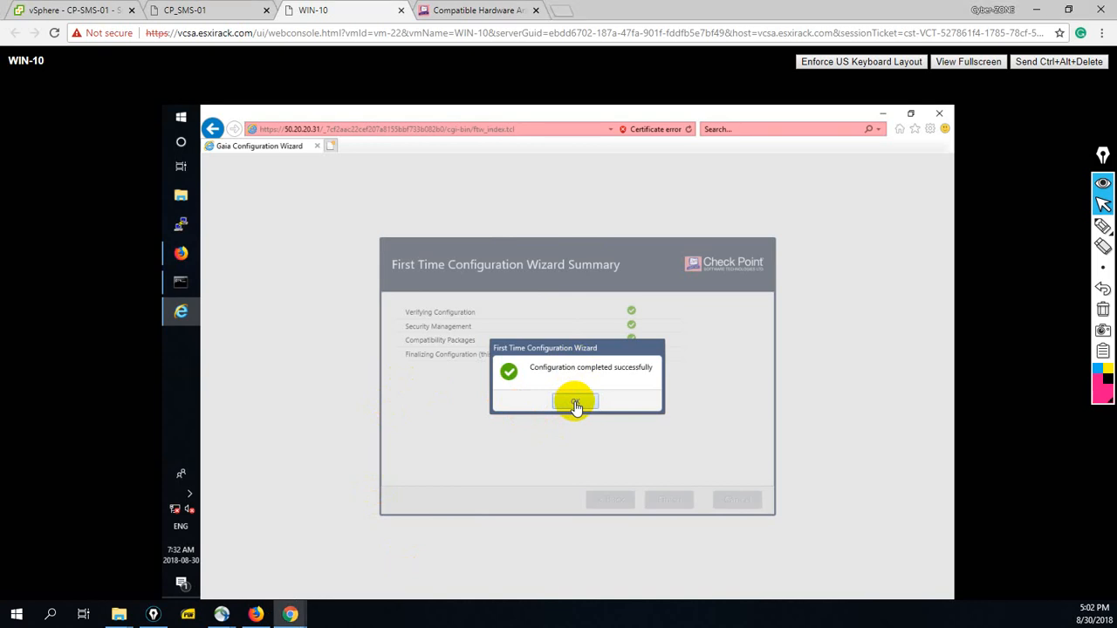
pyautogui.click(575, 404)
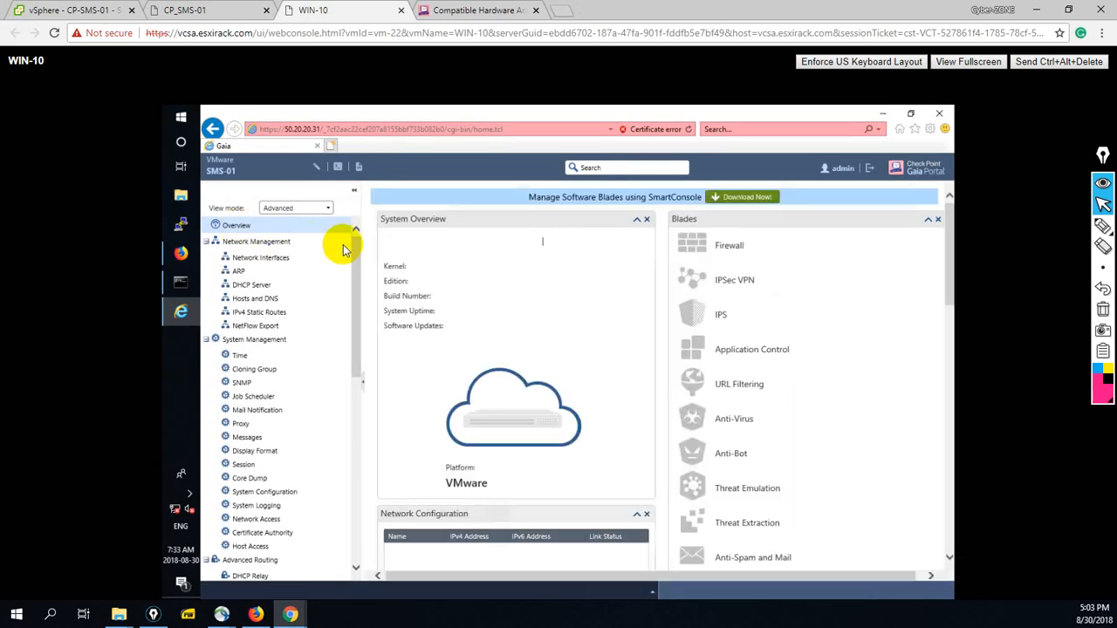
# Dismiss the Try me tip and save the SmartConsole installer download from the portal overview.
pyautogui.click(236, 226)
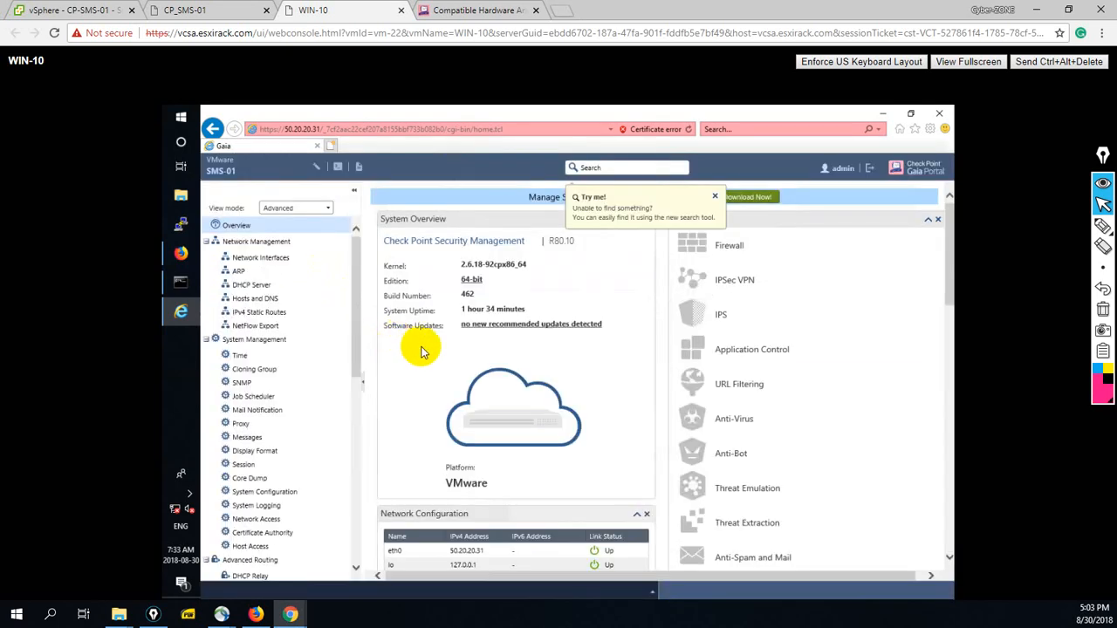
pyautogui.click(715, 197)
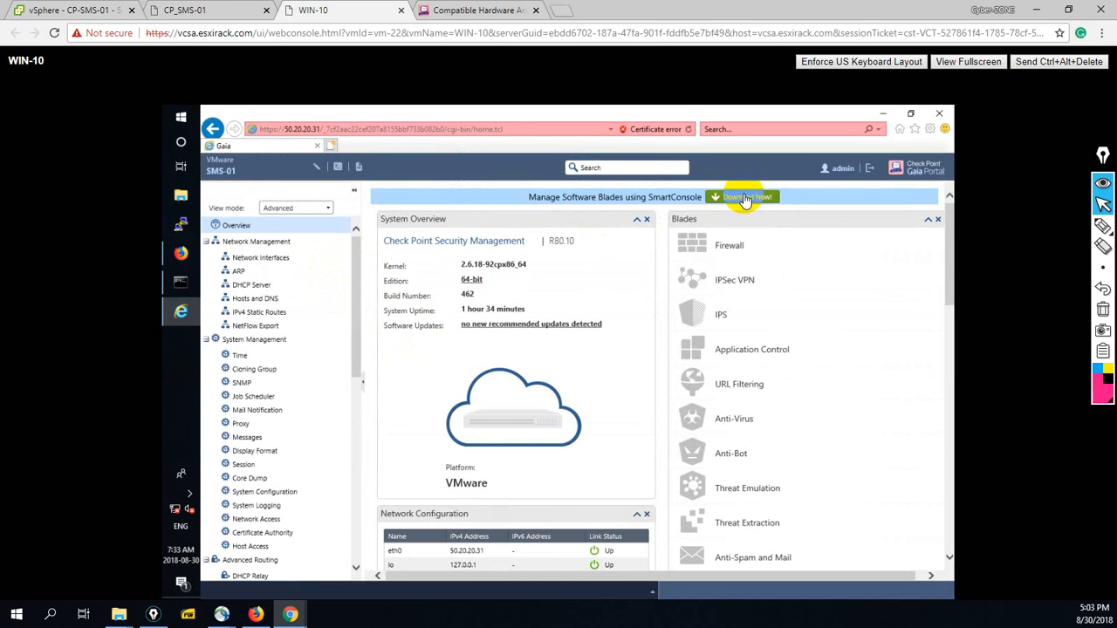
pyautogui.click(741, 197)
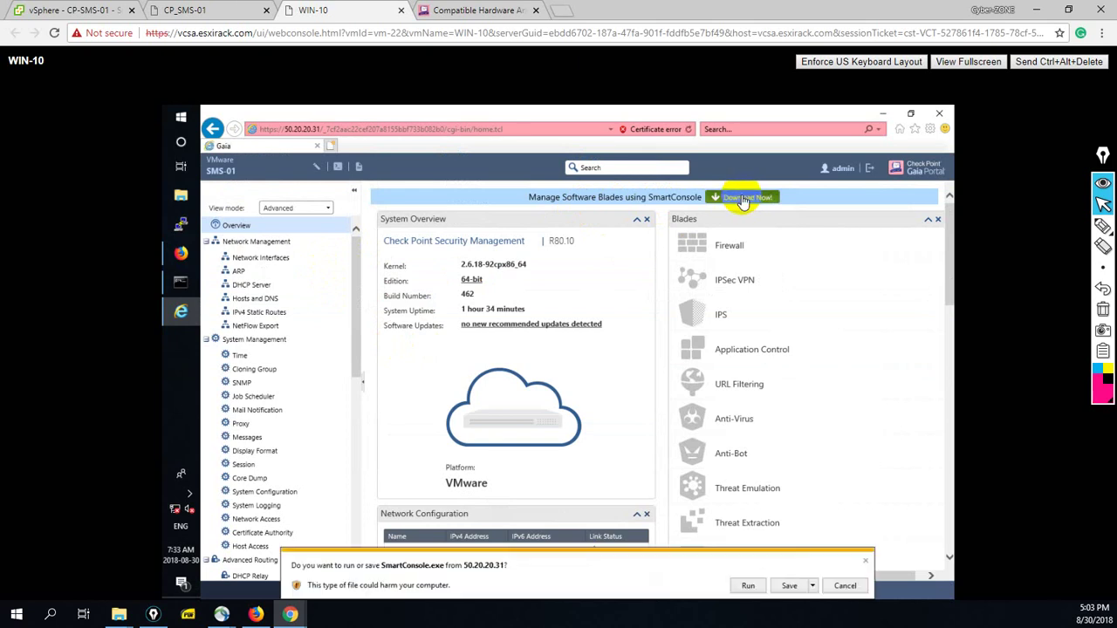
pyautogui.click(790, 586)
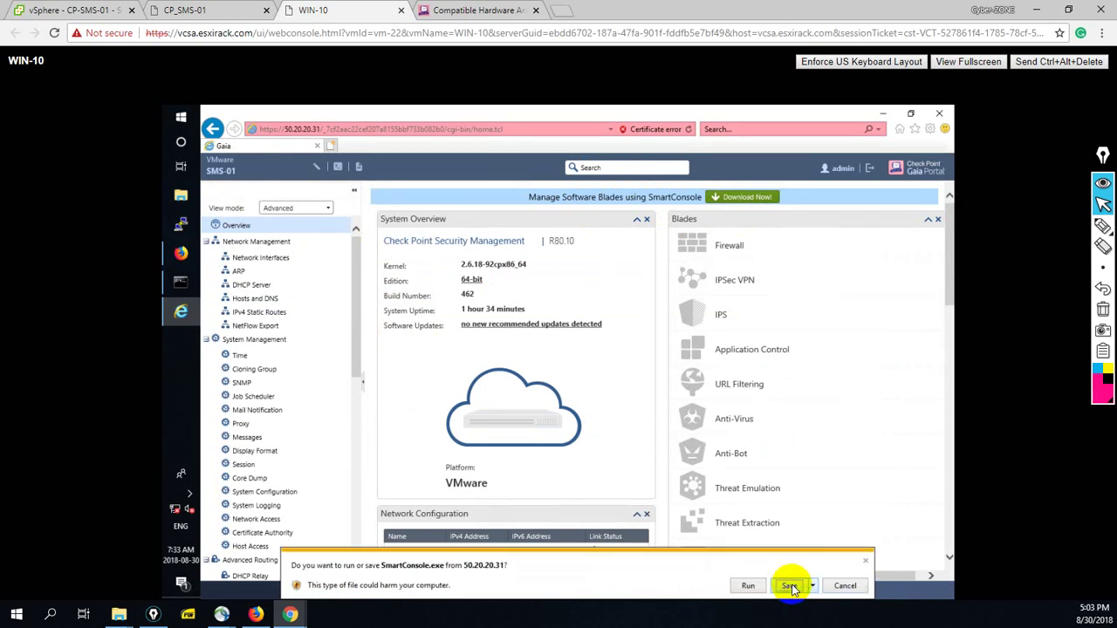
pyautogui.click(789, 585)
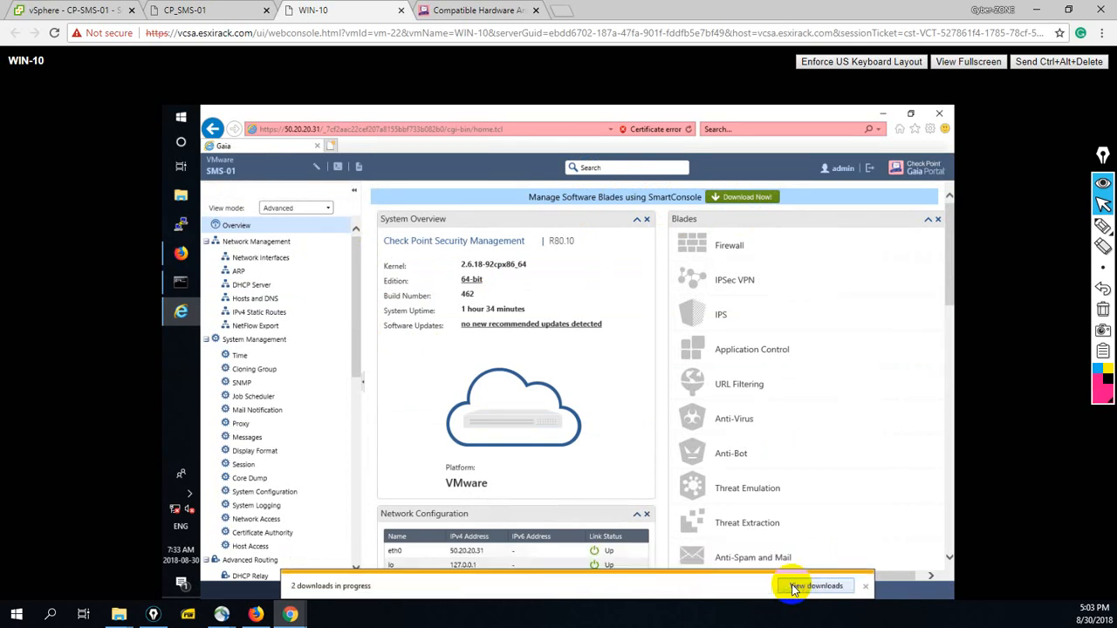
# Cancel the duplicate SmartConsole (1).exe in View downloads and minimize the downloads window.
pyautogui.click(815, 585)
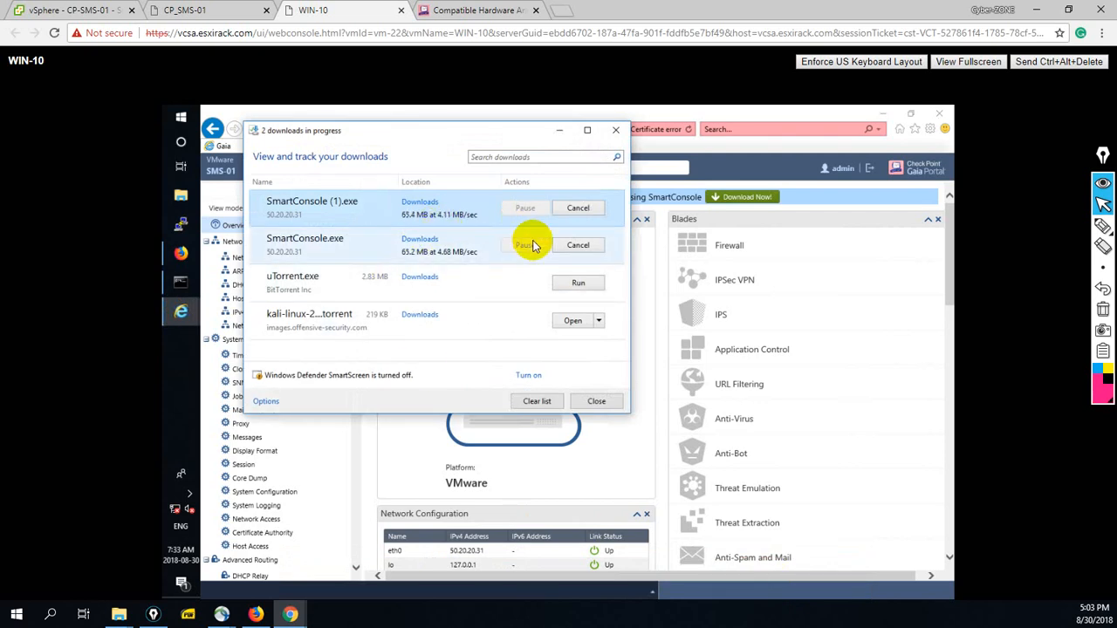
pyautogui.click(579, 208)
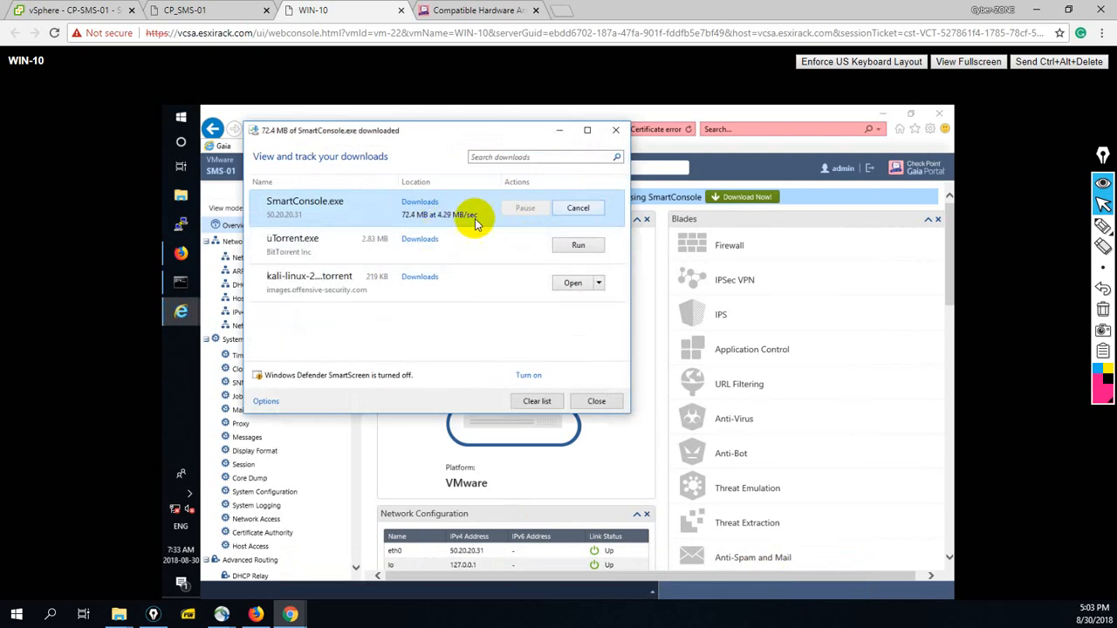
pyautogui.click(561, 134)
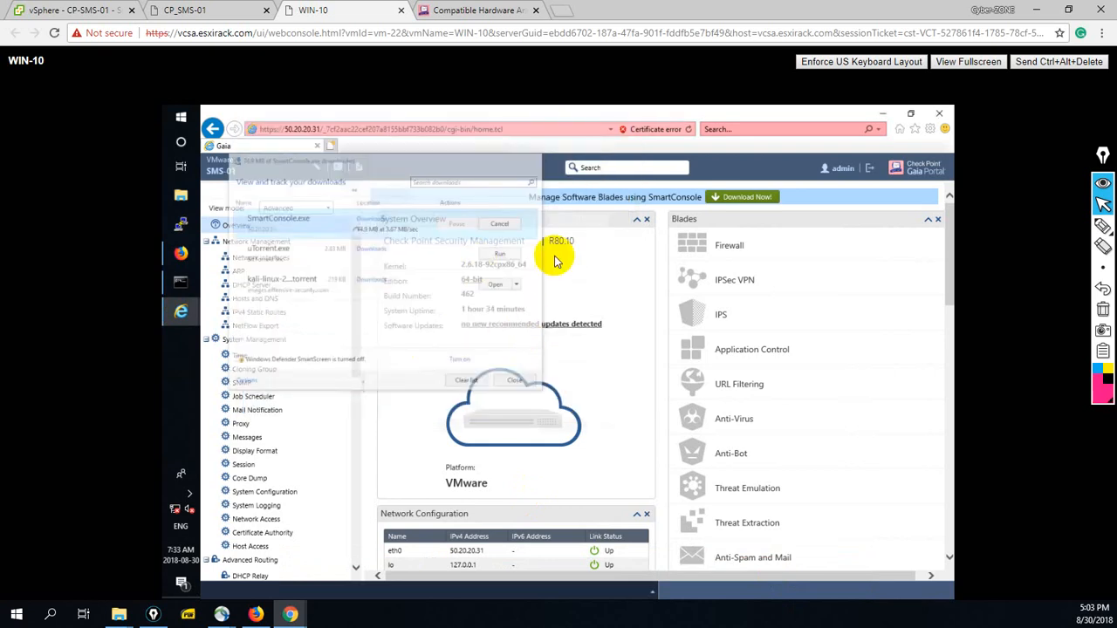